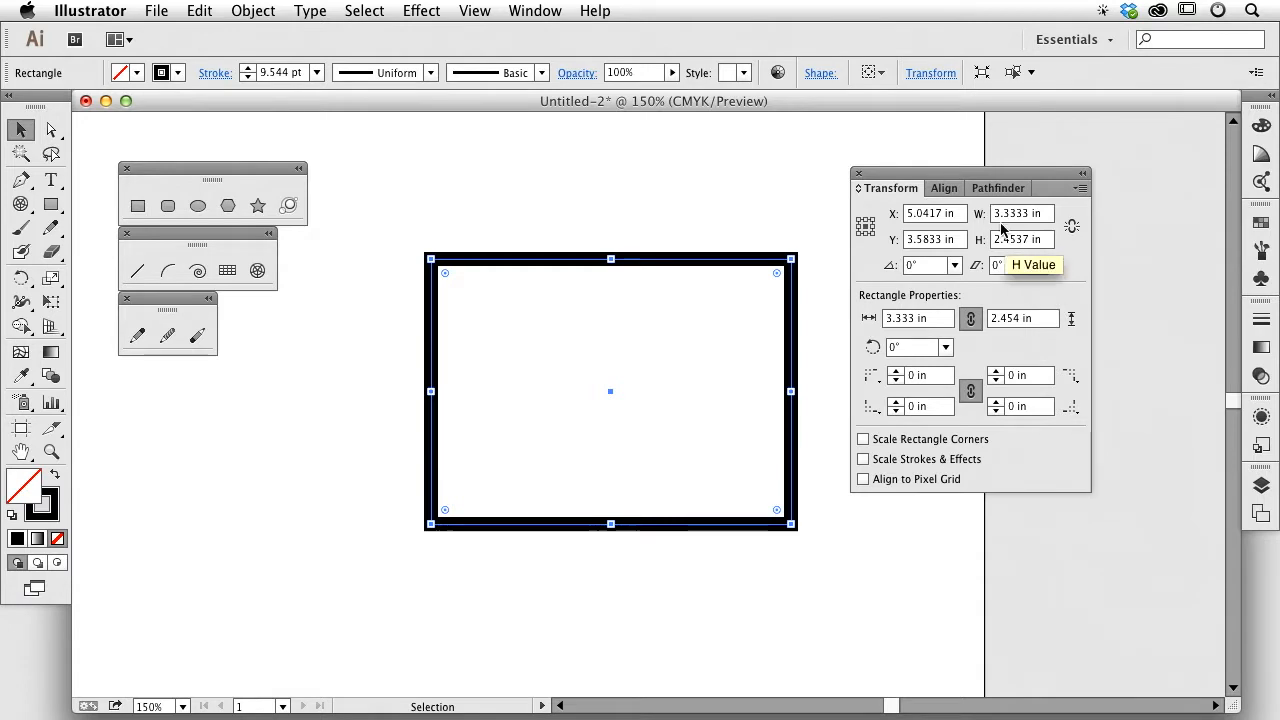
Step: Move the size and position readouts panel a little lower and to the right
left_click_drag(946, 178, 938, 226)
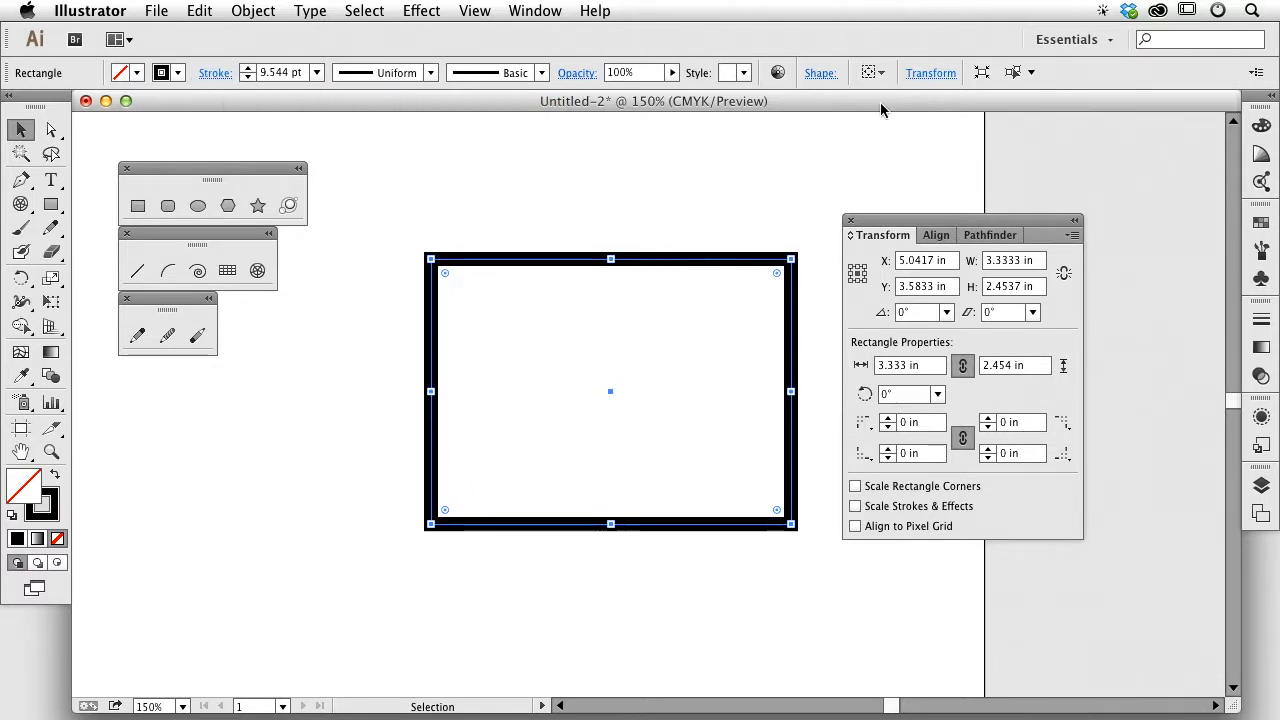
left_click(930, 73)
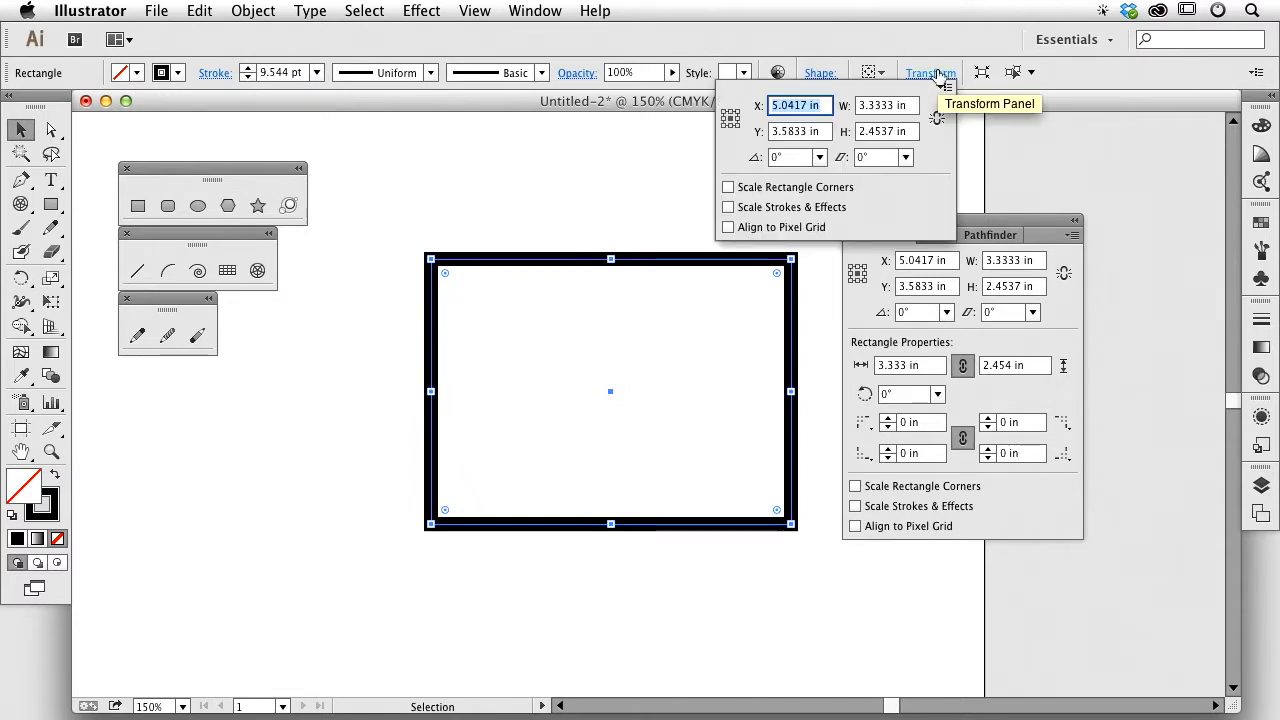
left_click(940, 75)
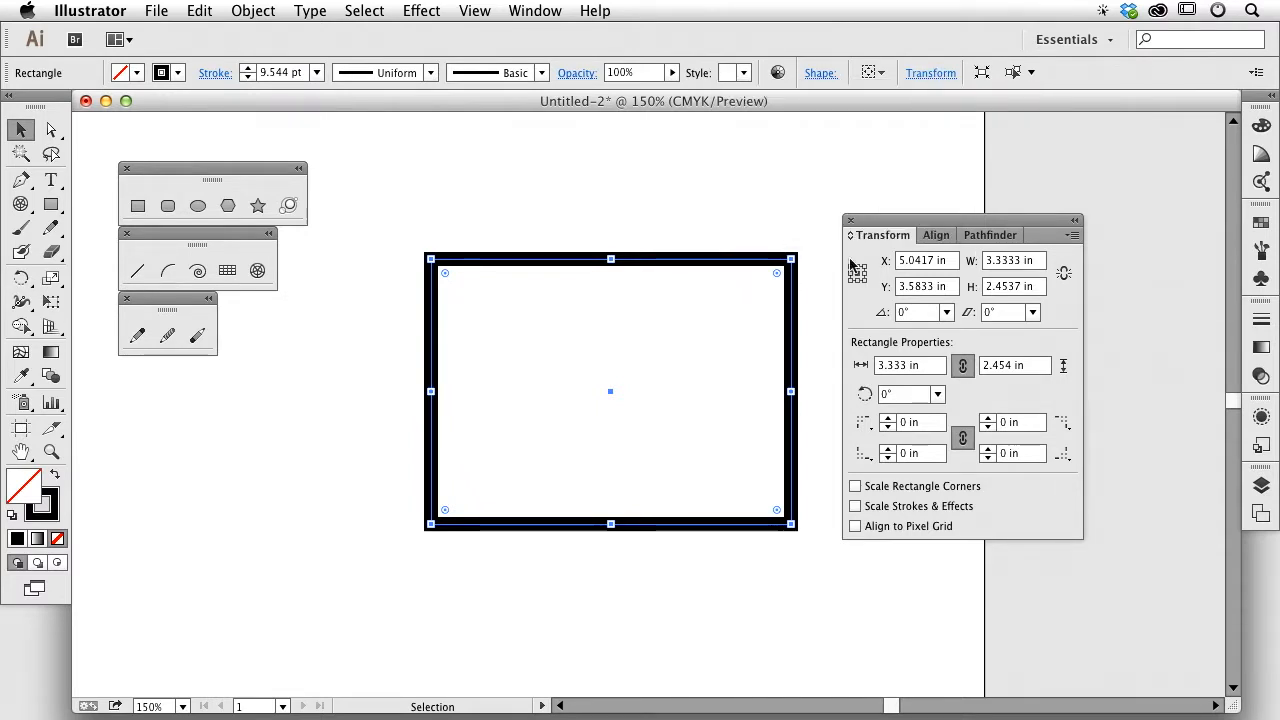
left_click_drag(884, 234, 899, 233)
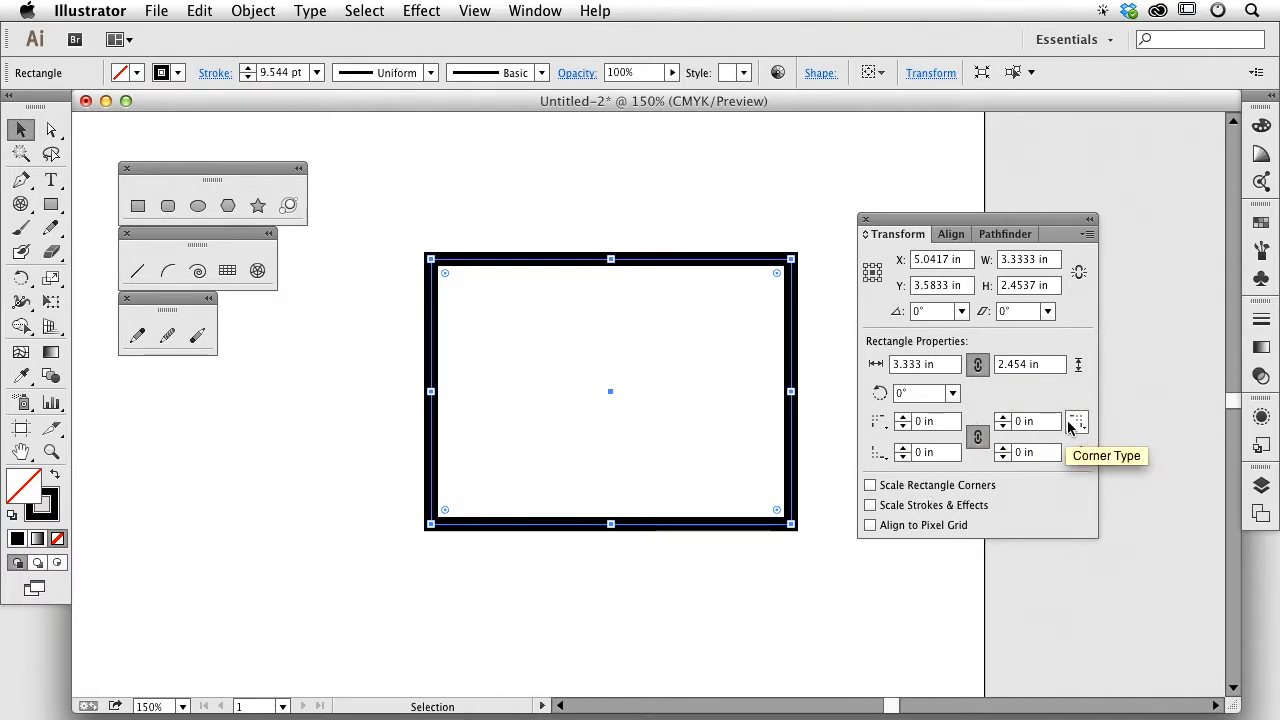
left_click_drag(903, 222, 913, 225)
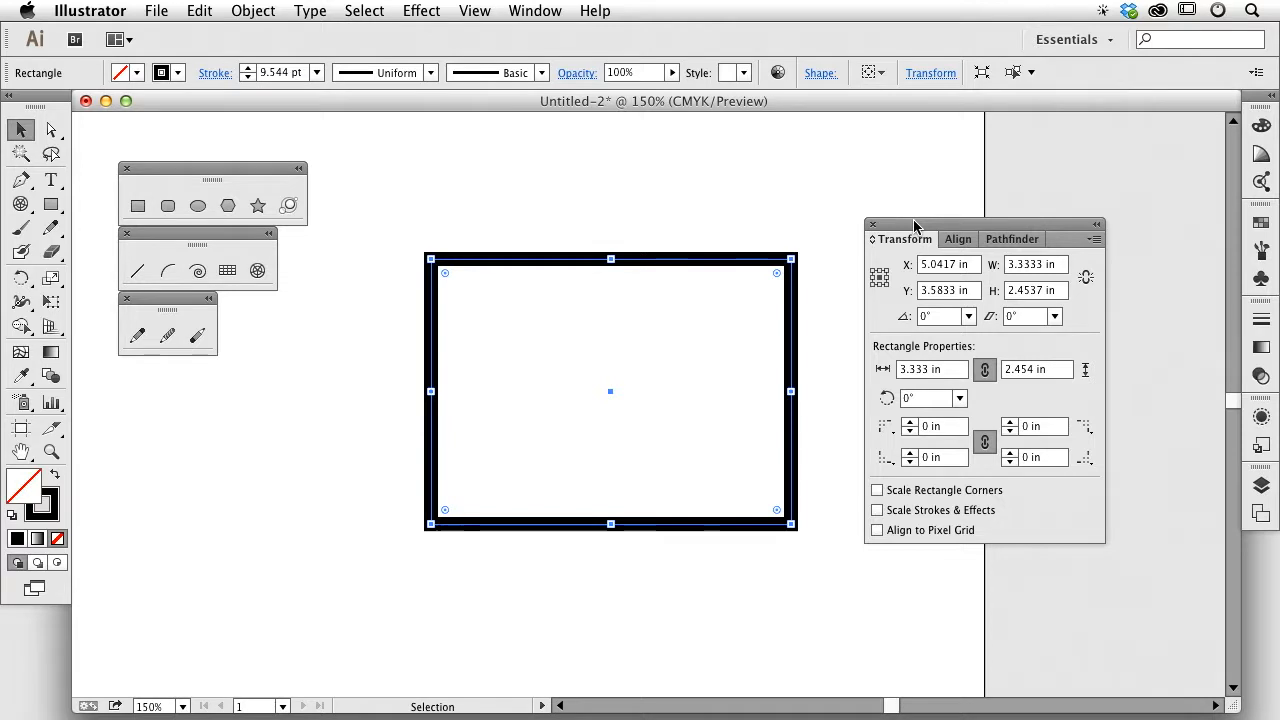
left_click_drag(913, 225, 937, 232)
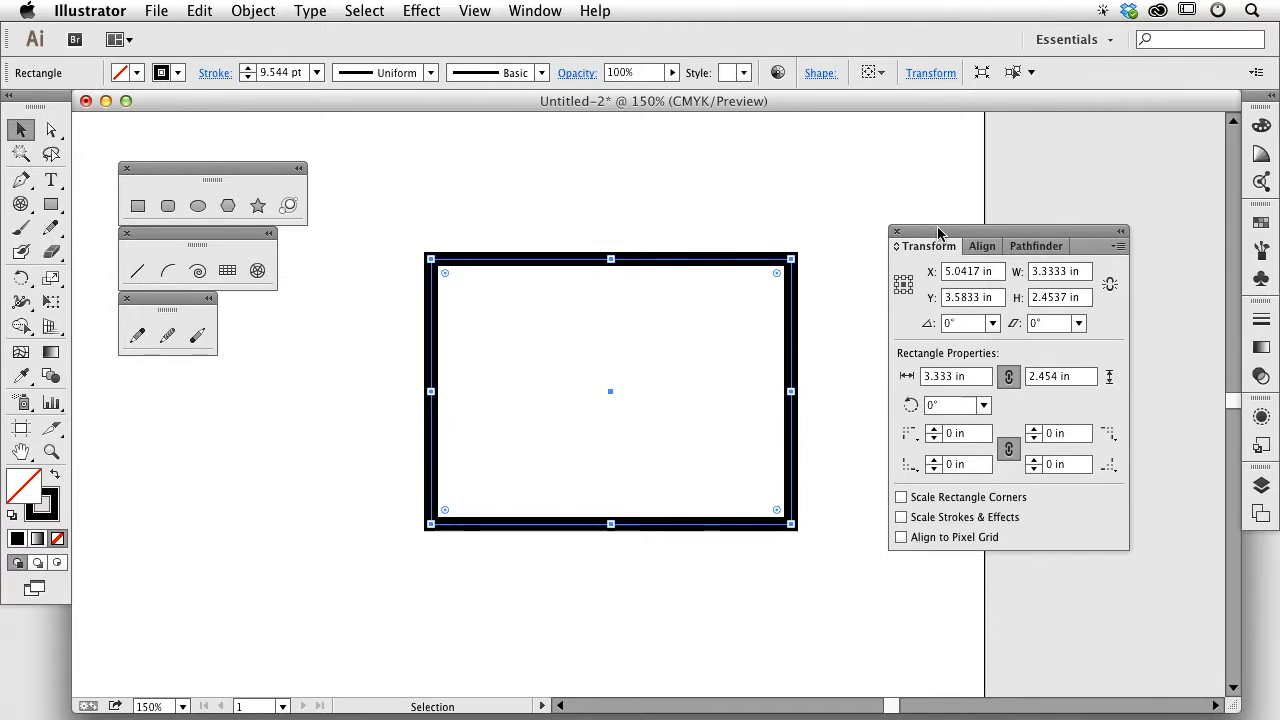
Step: Select the rectangle and reduce its stroke weight to 1 pt
left_click(466, 240)
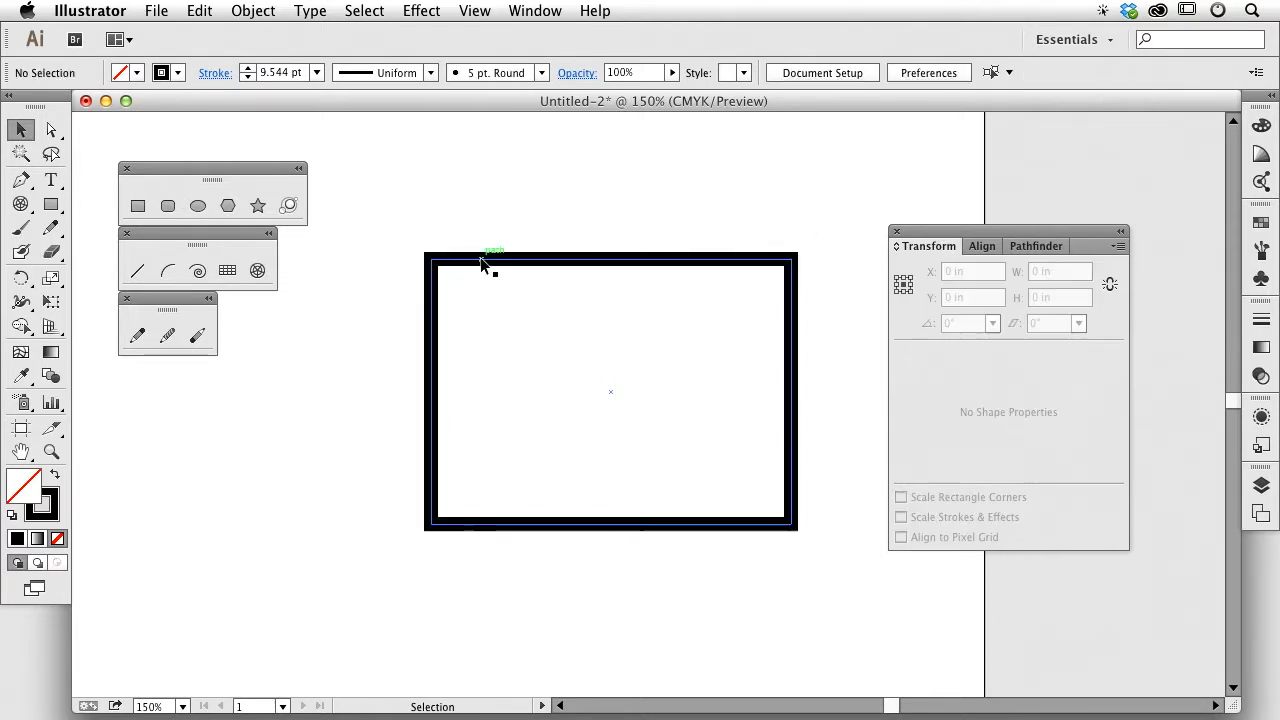
left_click(482, 261)
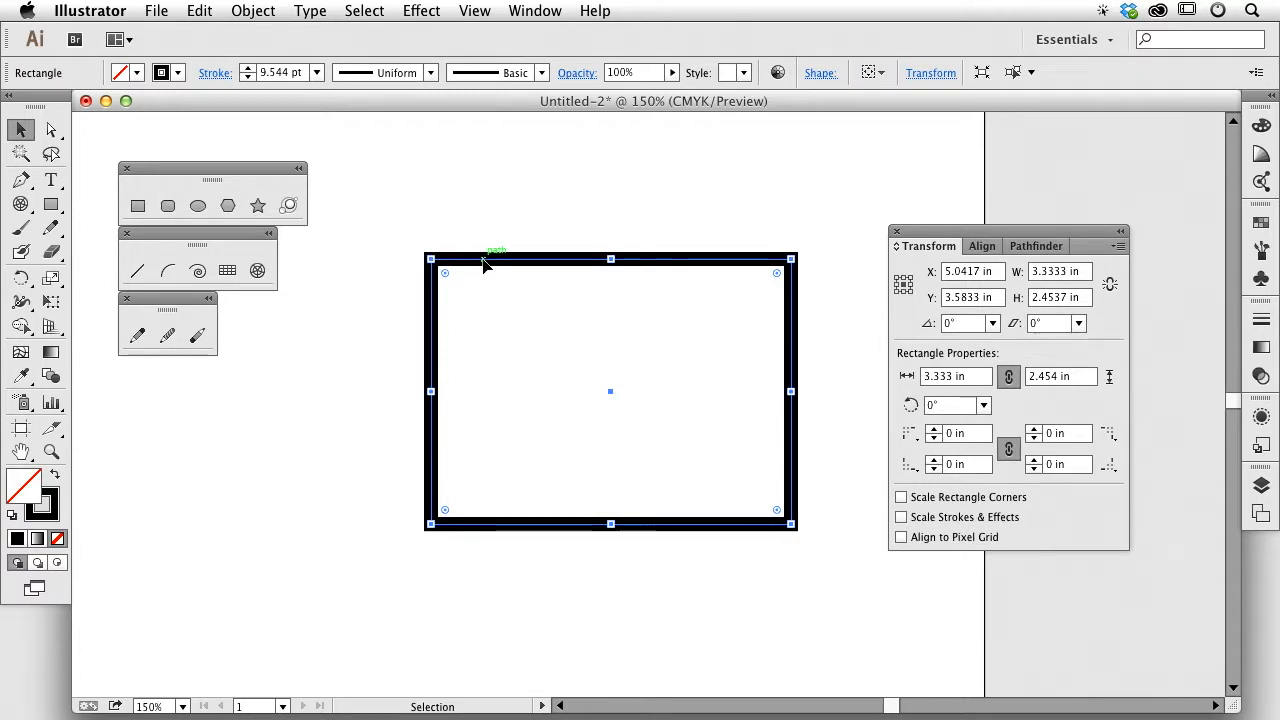
left_click(247, 77)
left_click(247, 77)
left_click(247, 77)
left_click(247, 77)
left_click(247, 77)
left_click(247, 77)
left_click(247, 77)
left_click(247, 77)
left_click(247, 77)
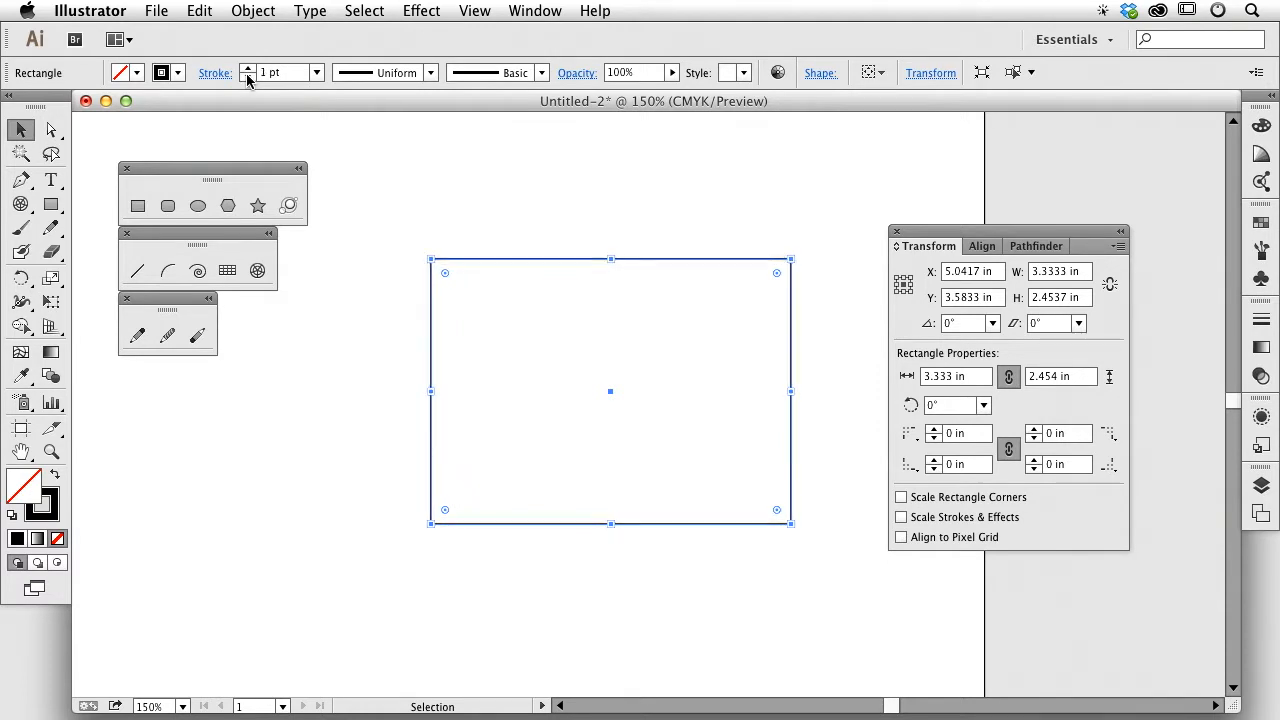
Step: Move the rectangle up and left, and resize it to 2.923 × 2.827 in
left_click(536, 221)
left_click_drag(406, 218, 482, 279)
left_click_drag(523, 259, 503, 208)
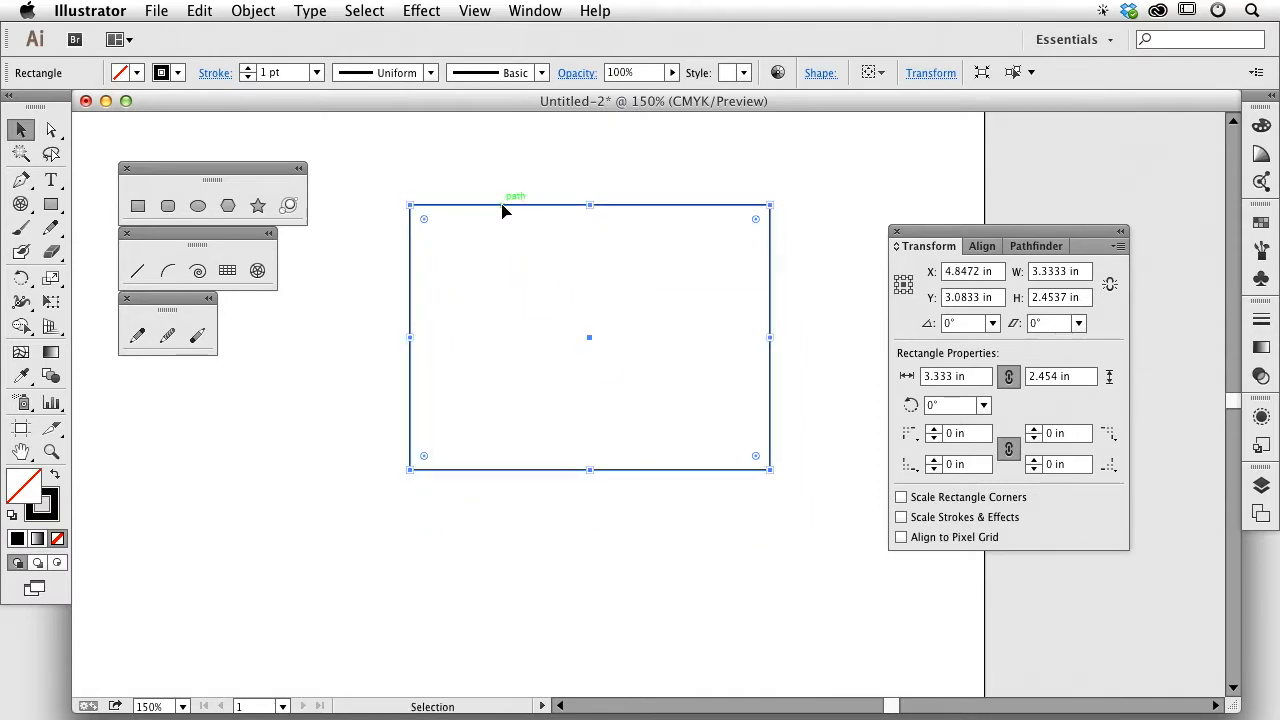
left_click_drag(772, 338, 659, 336)
left_click_drag(535, 468, 534, 509)
left_click_drag(660, 357, 727, 346)
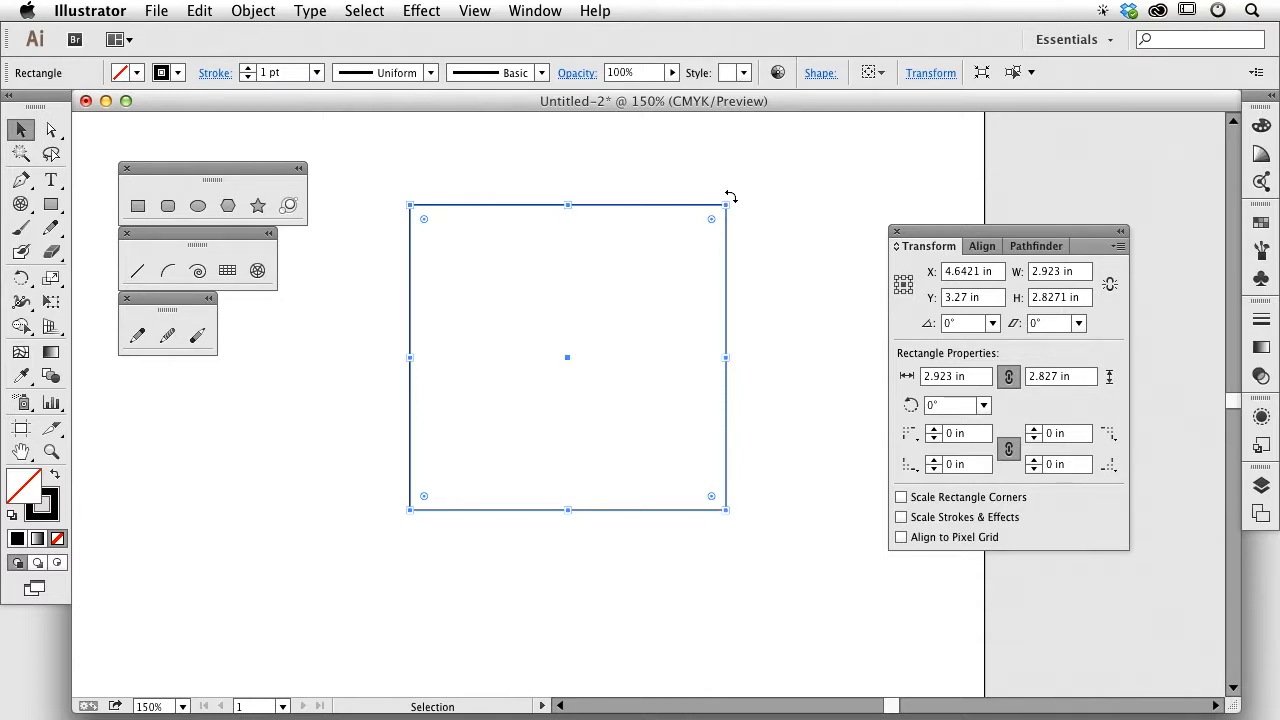
Step: Rotate the rectangle 45° with Shift, then rotate it back upright
left_click_drag(731, 197, 793, 343)
key("shift")
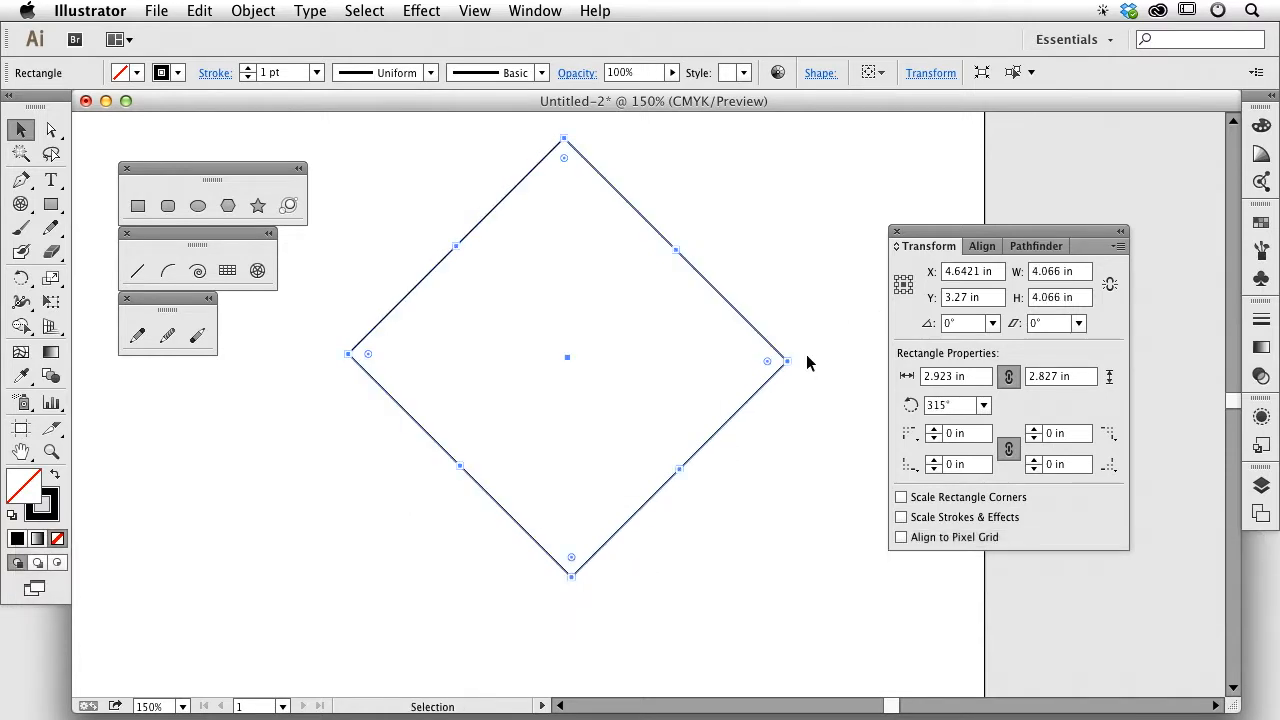
key("shift")
left_click_drag(795, 362, 743, 206)
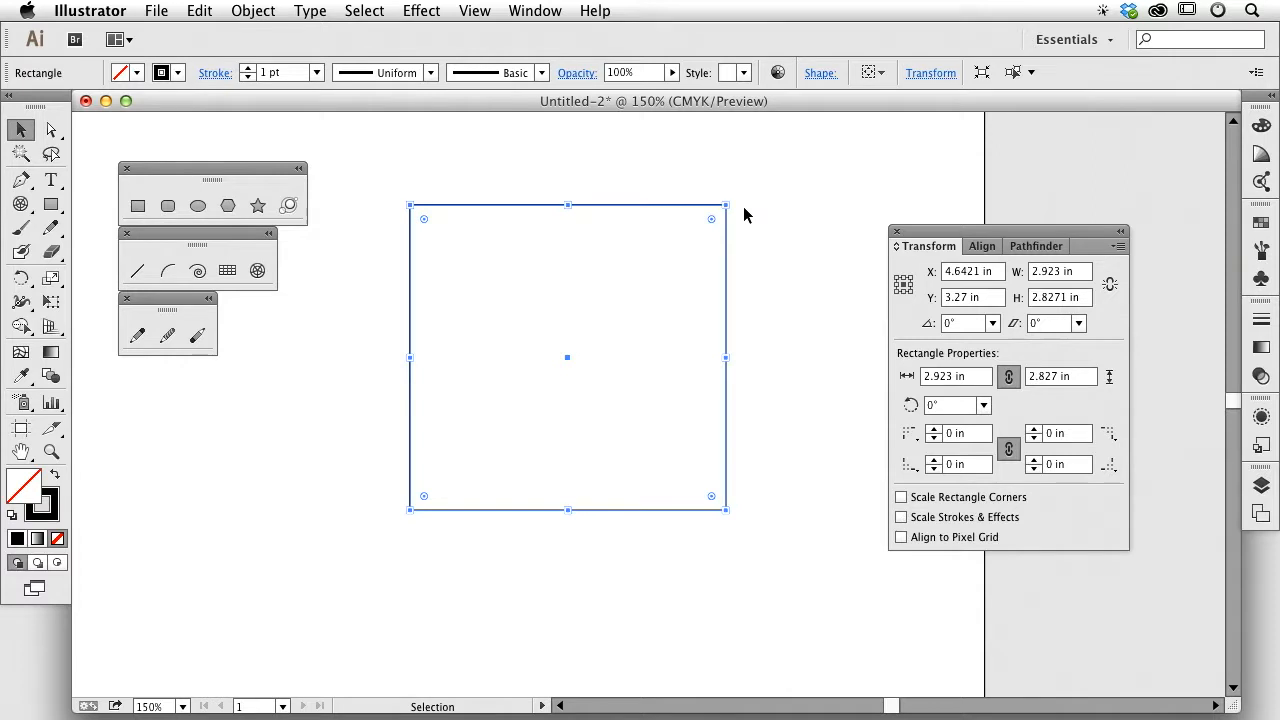
Step: Zoom to 200% and drag the top edge down so the rectangle is 2.619 in tall
key("super+equal")
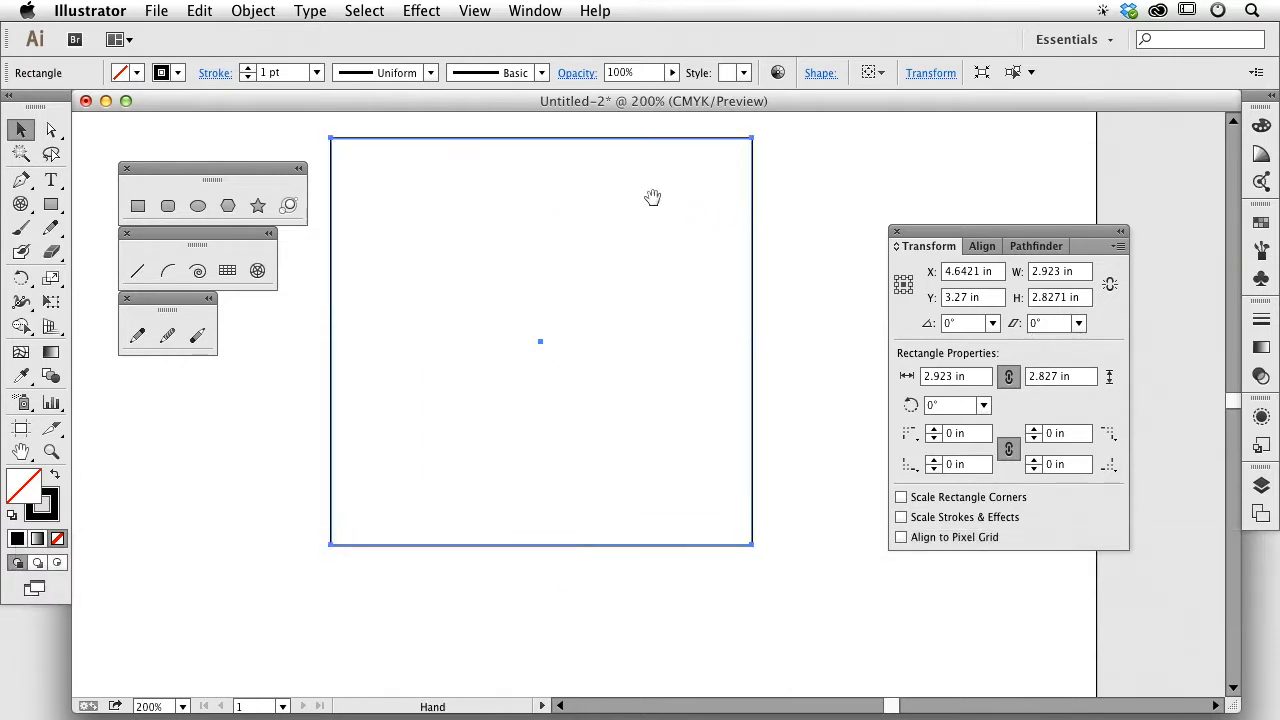
left_click_drag(652, 197, 694, 291)
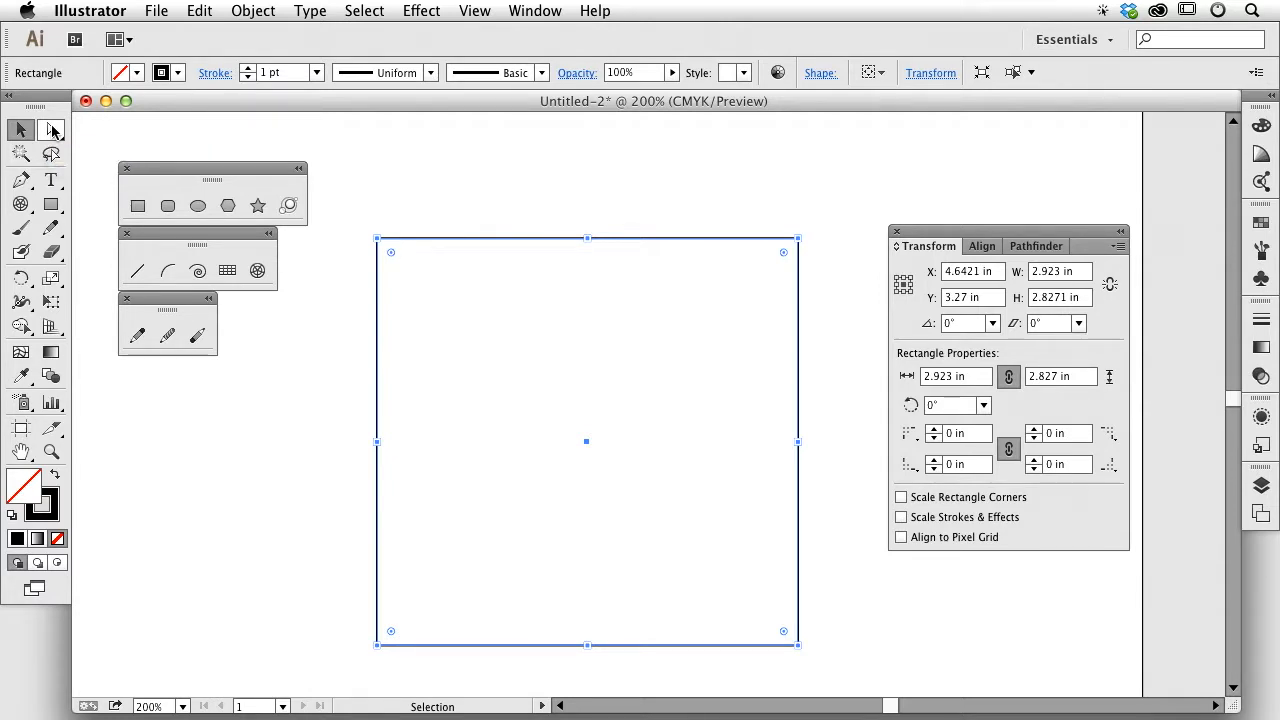
left_click(52, 130)
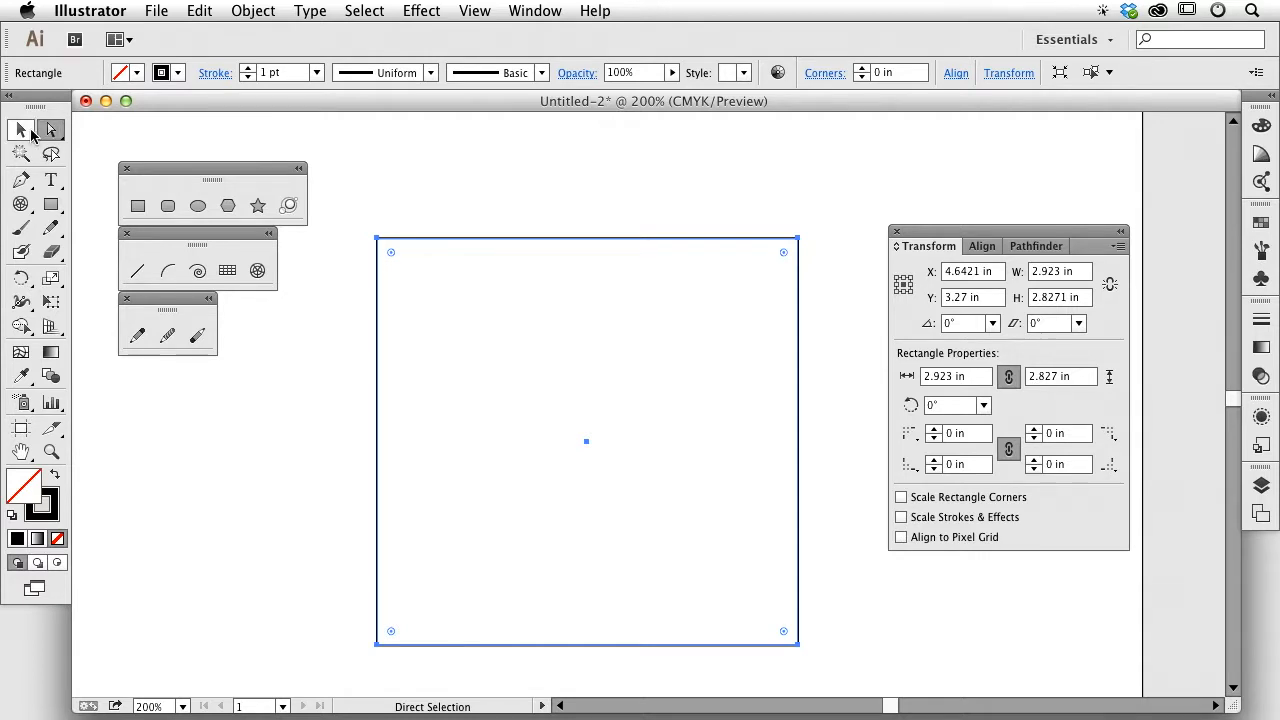
left_click(27, 131)
left_click(51, 132)
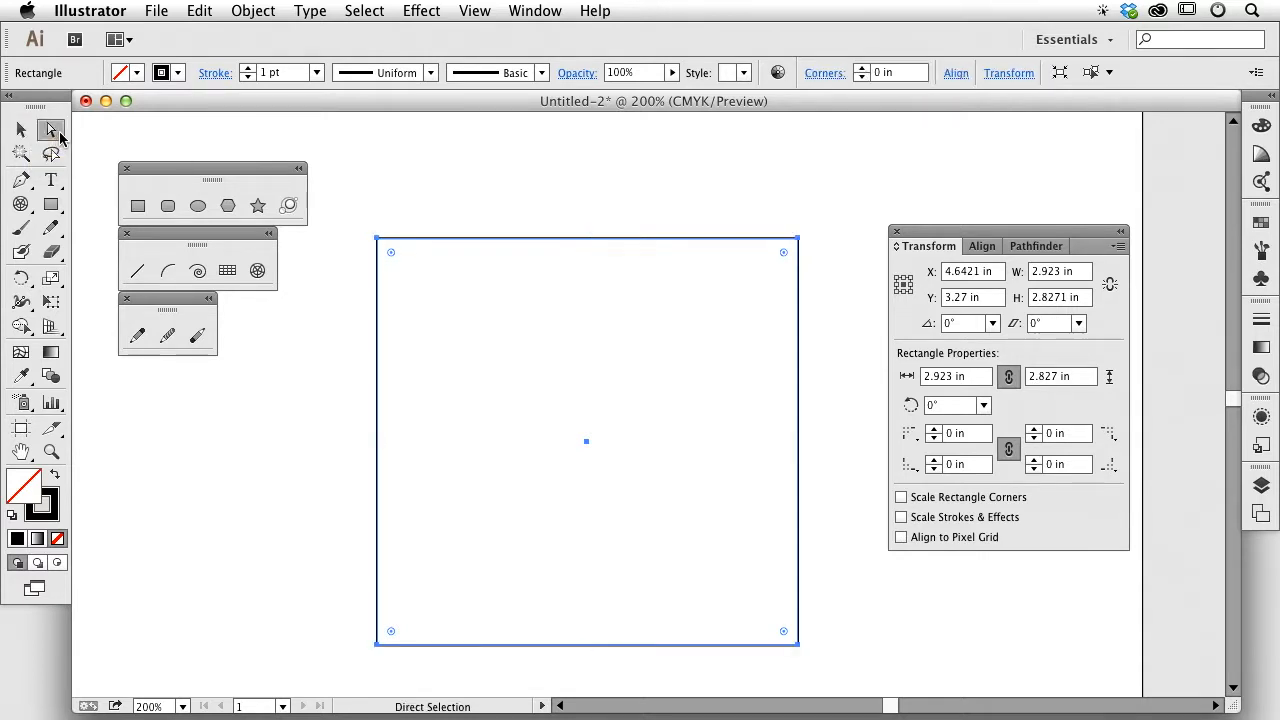
left_click(21, 137)
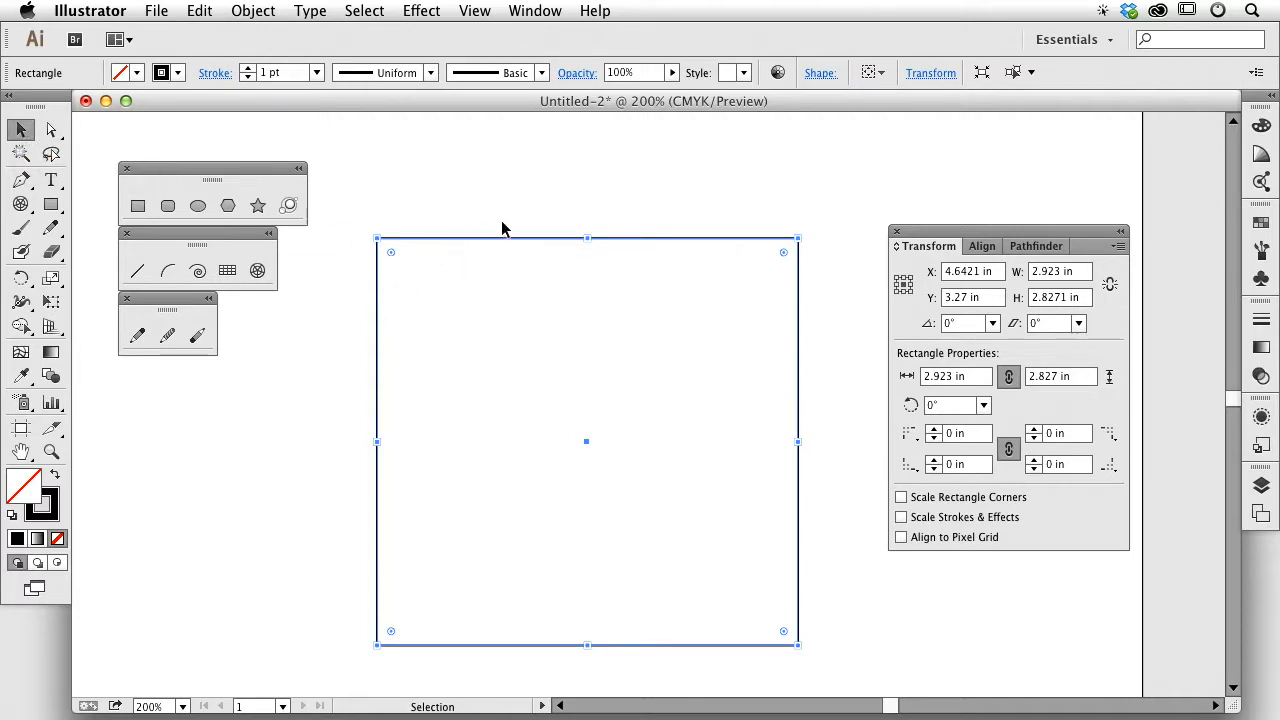
left_click_drag(527, 242, 587, 245)
Step: With the Direct Selection tool, marquee-select only the rectangle's top-left anchor
left_click(51, 130)
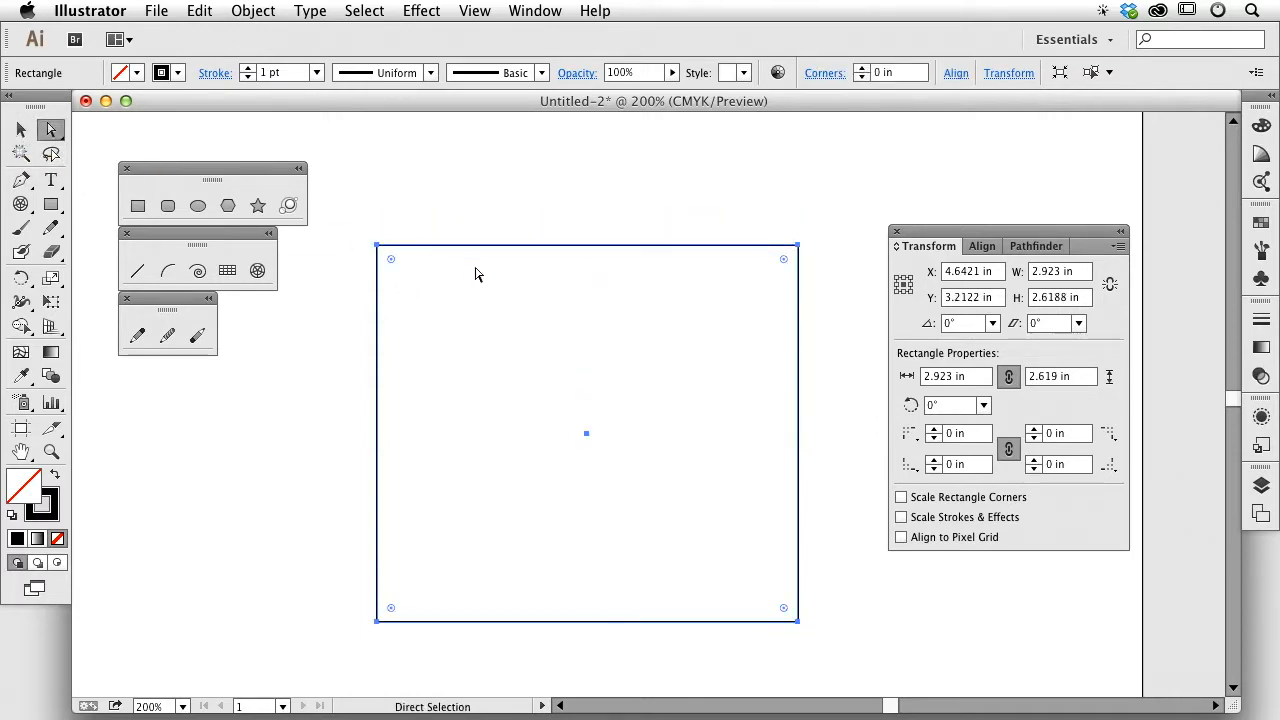
mouse_move(377, 246)
left_mouse_down()
mouse_move(403, 203)
mouse_move(390, 178)
mouse_move(384, 235)
left_mouse_up()
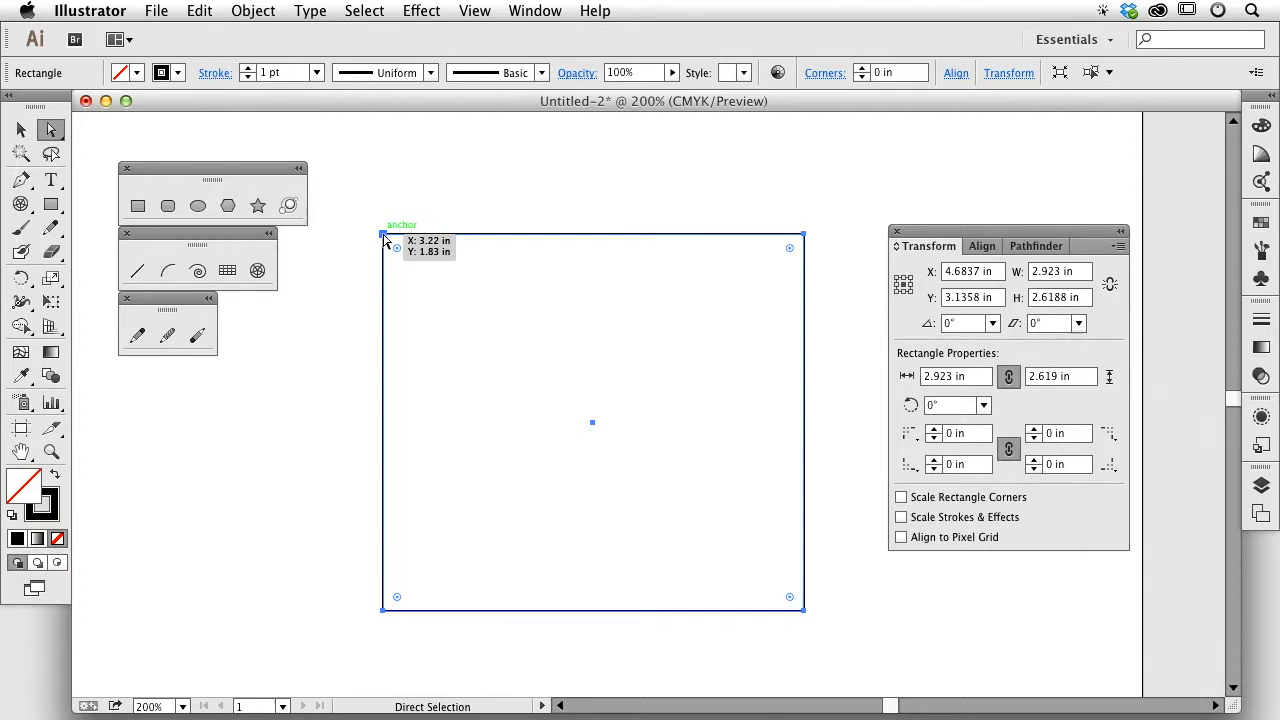
left_click(18, 131)
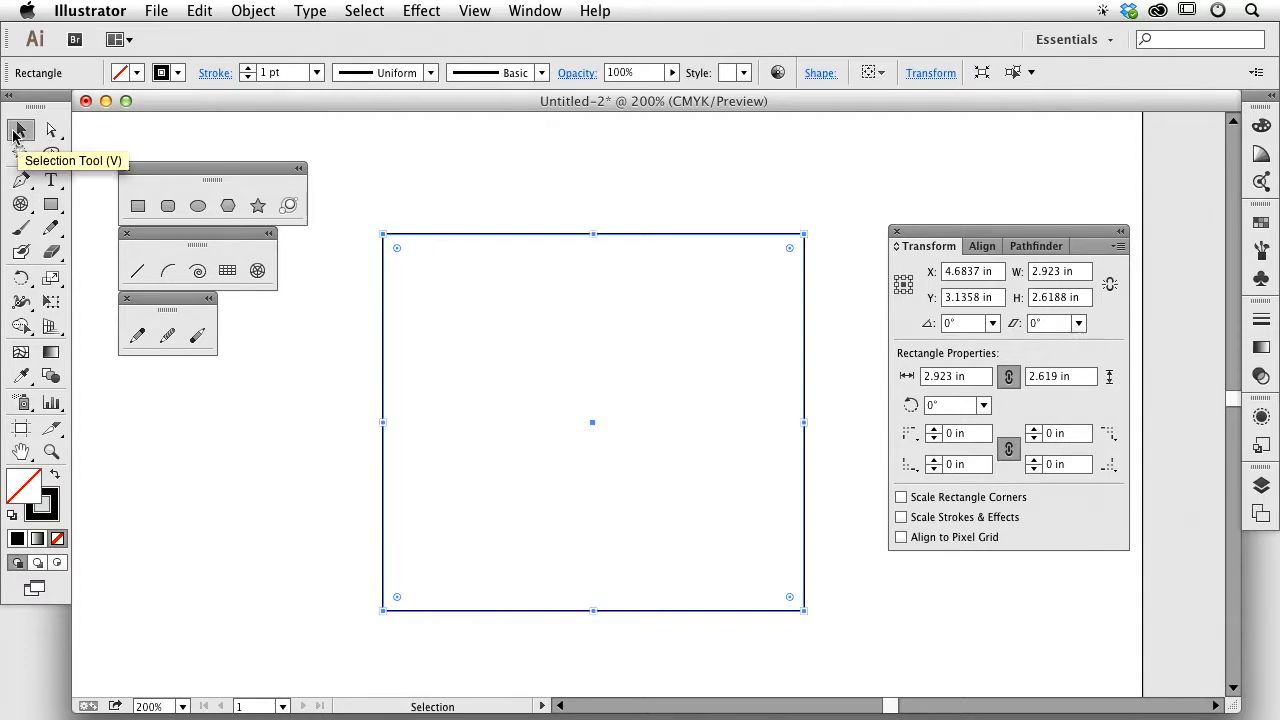
left_click(51, 130)
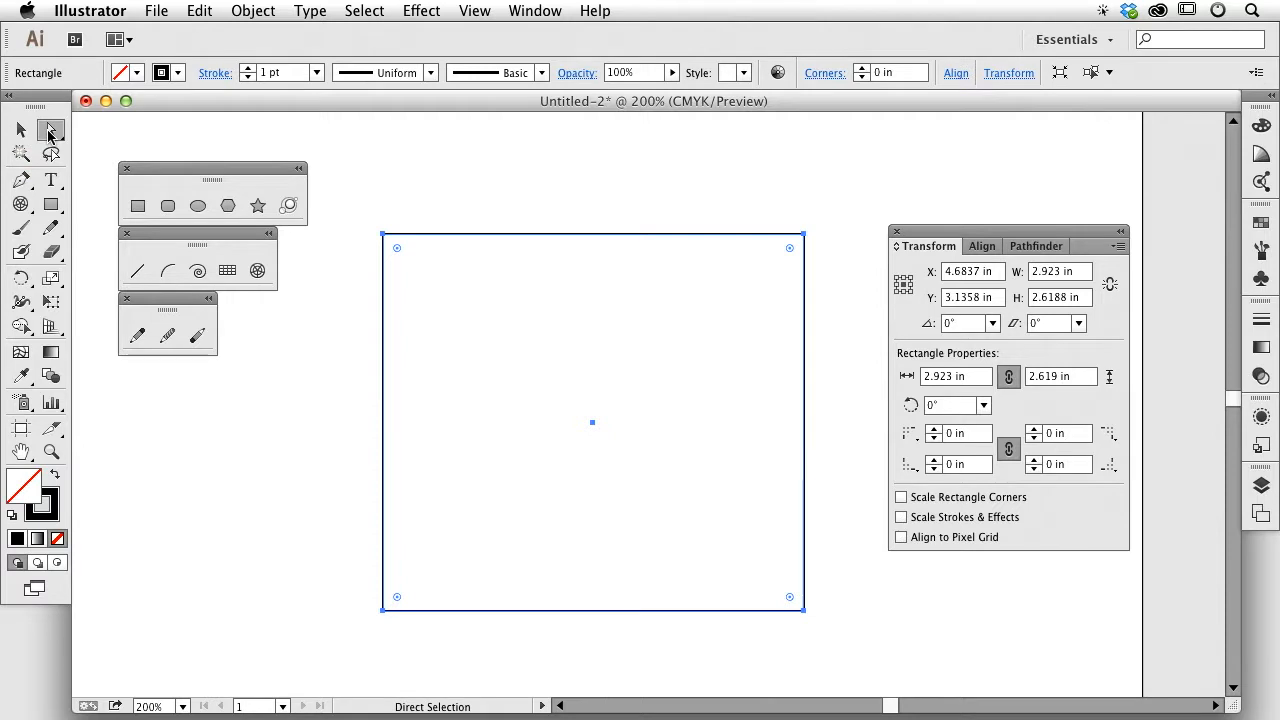
left_click(21, 131)
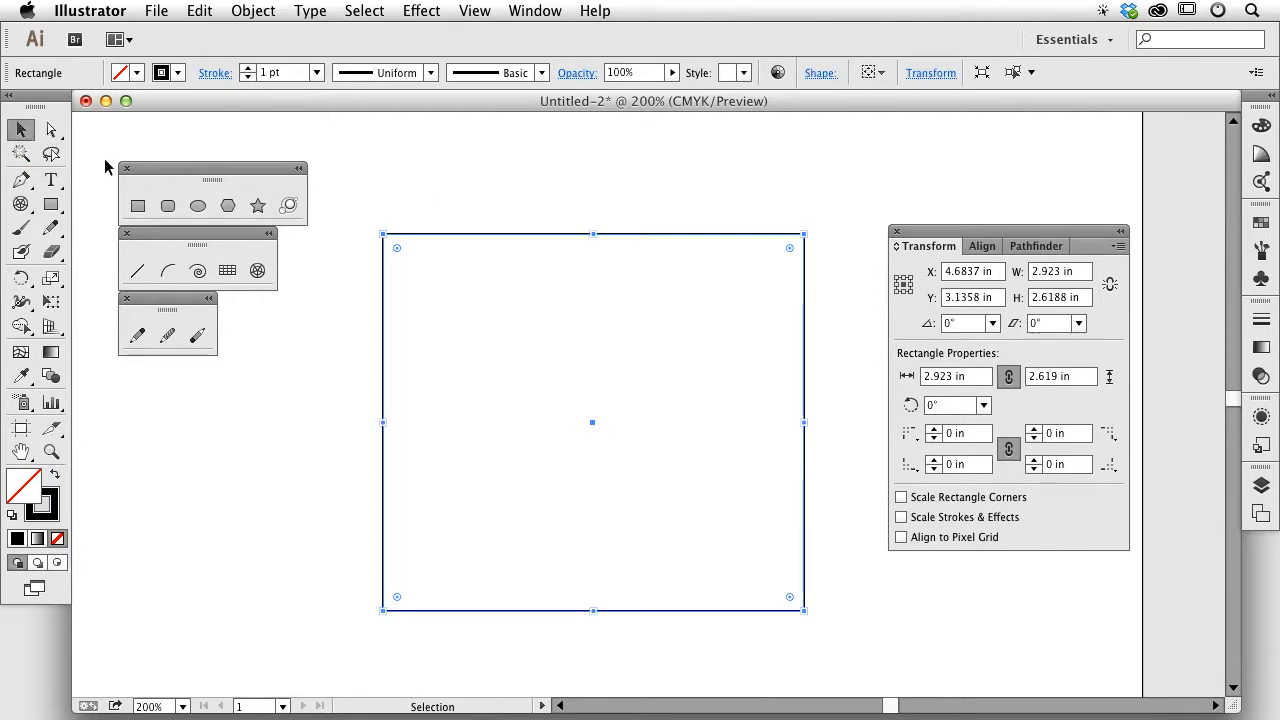
left_click(52, 131)
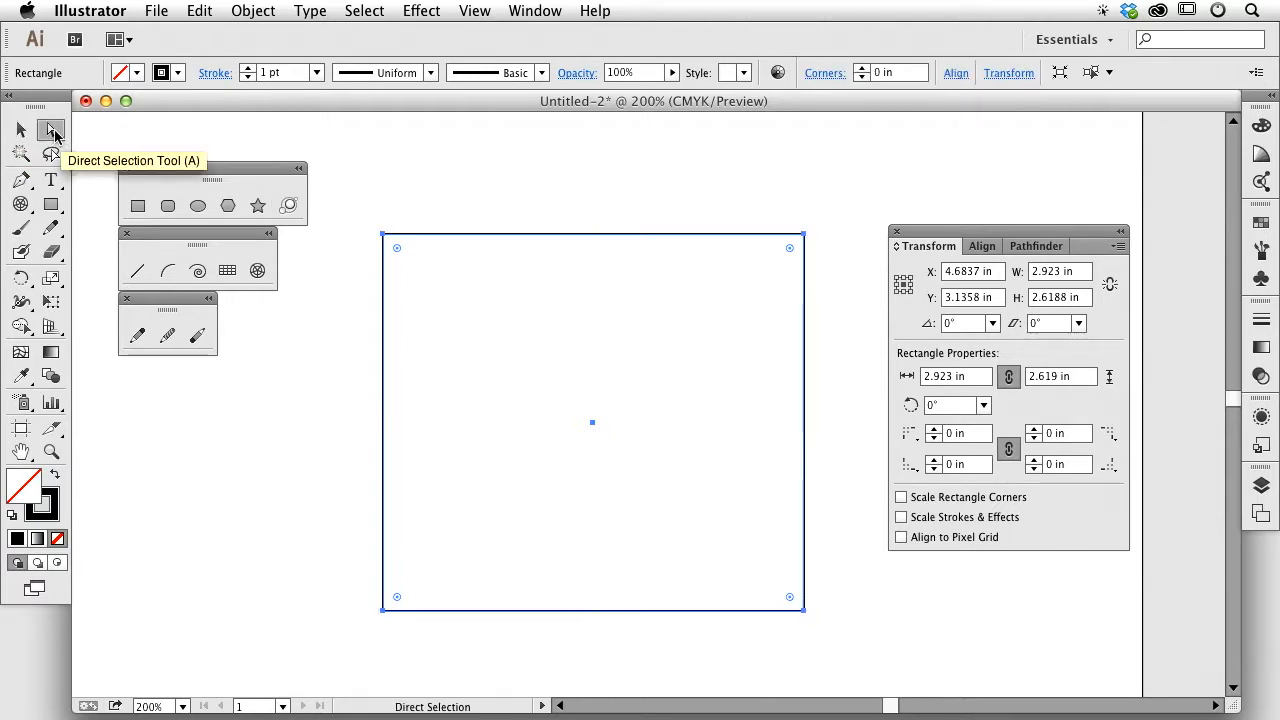
left_click(23, 131)
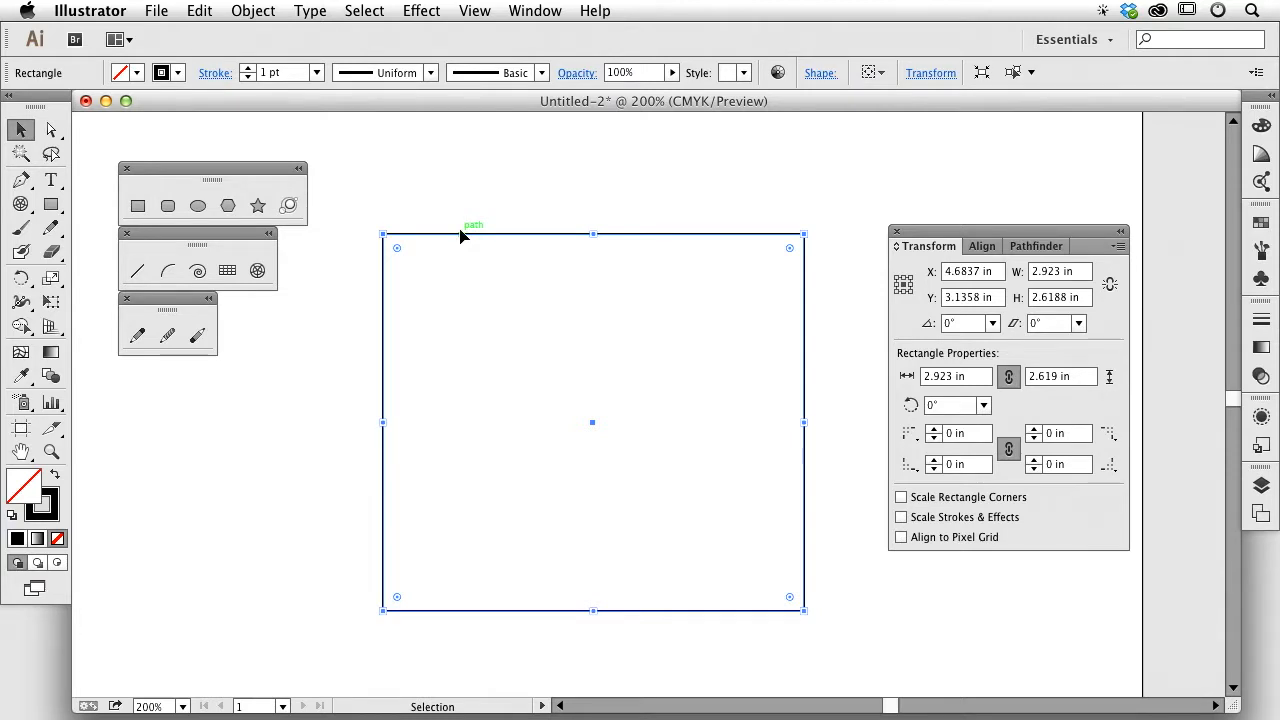
left_click(52, 131)
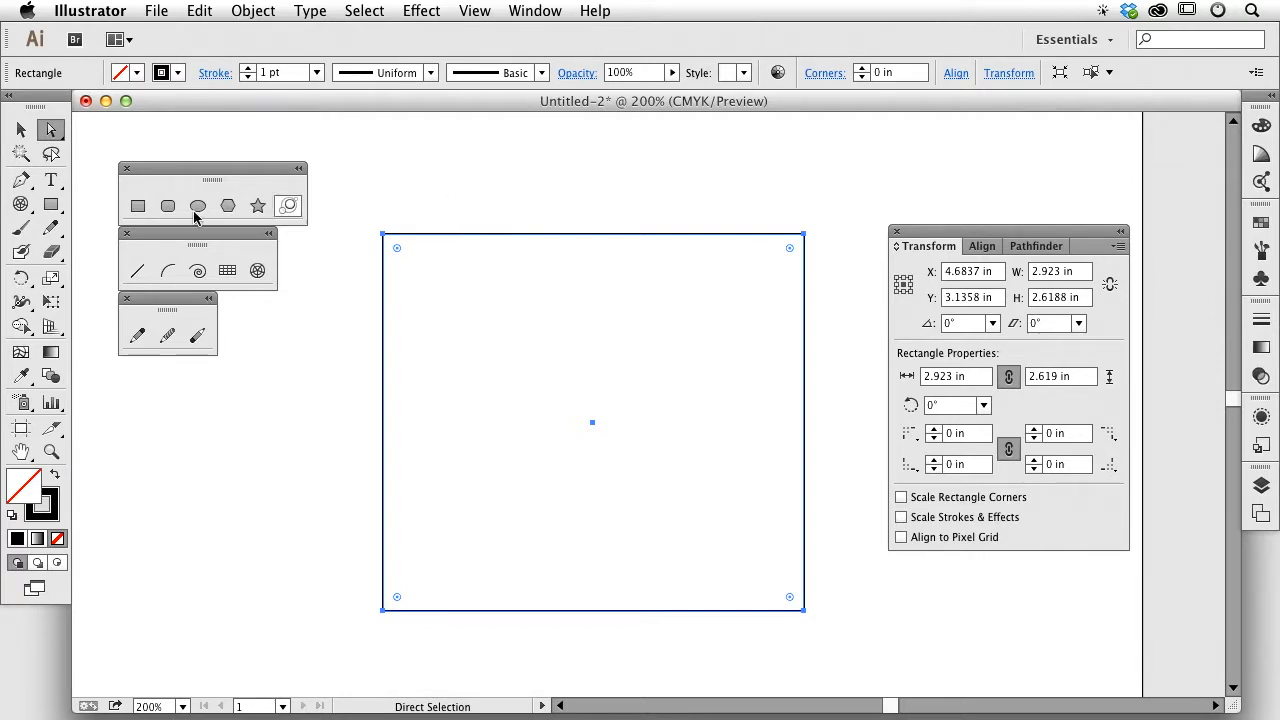
left_click(480, 196)
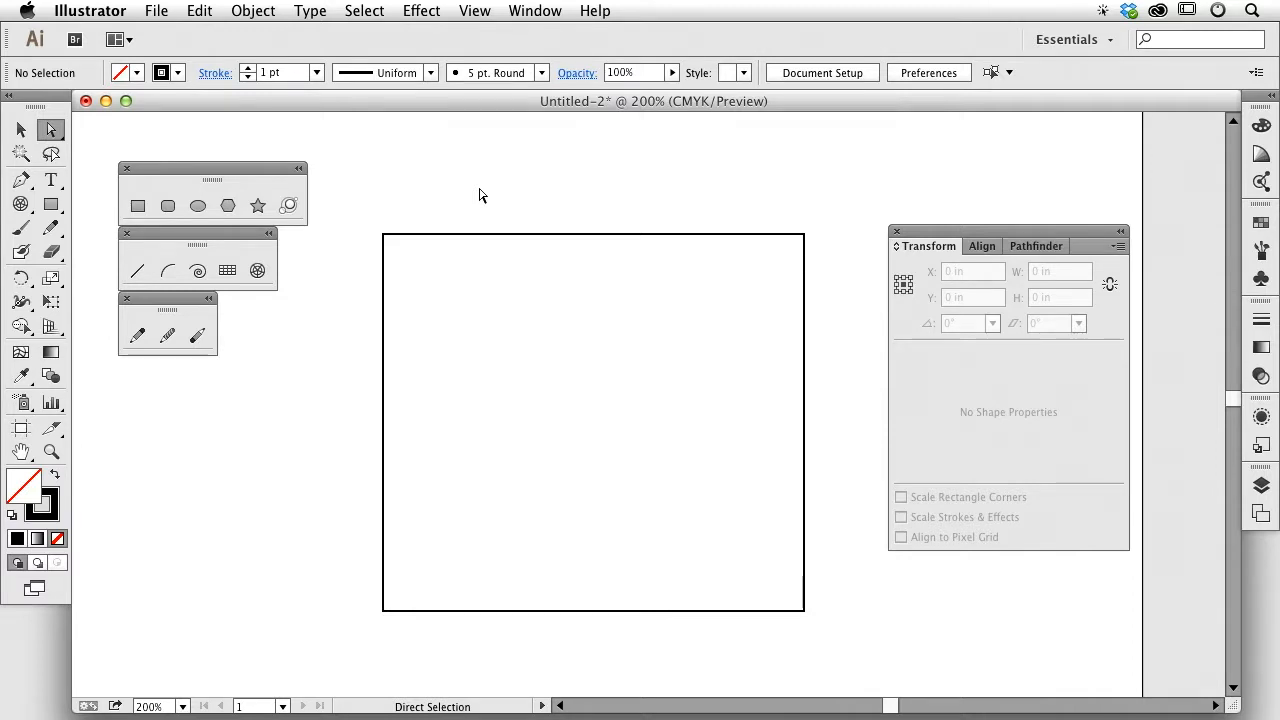
left_click_drag(459, 194, 529, 285)
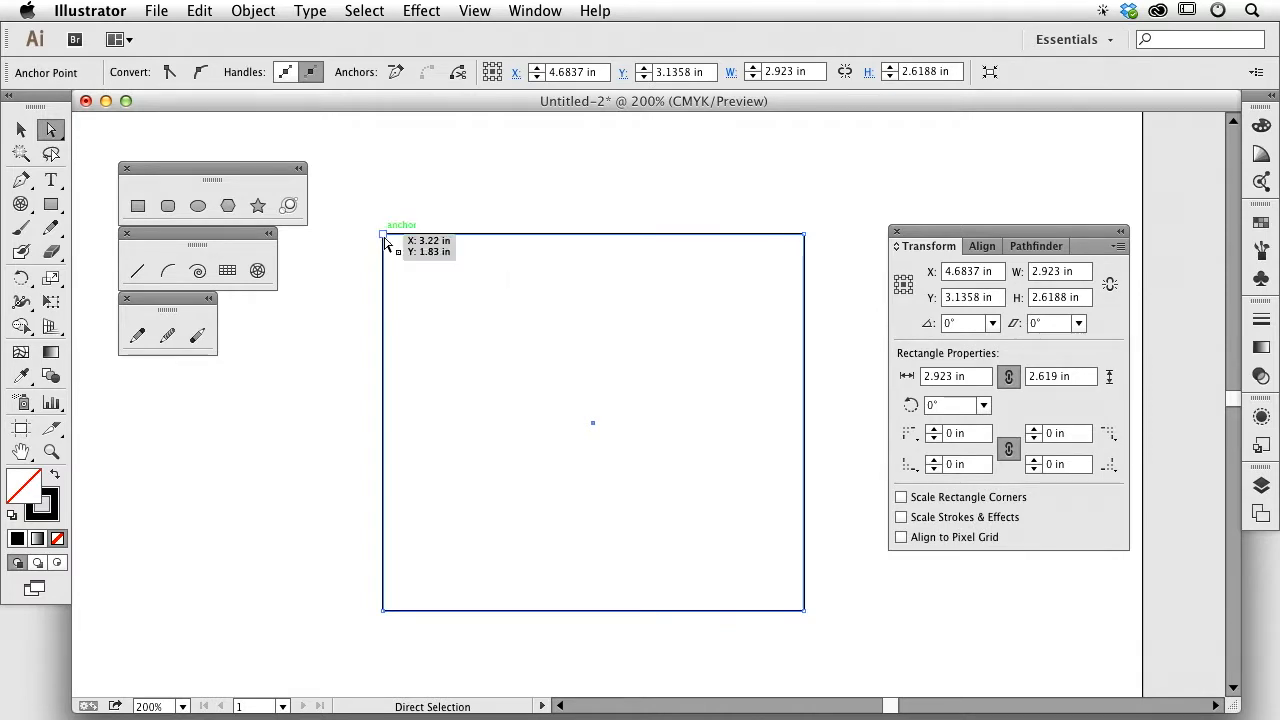
Step: Zoom in on the top-left corner, then fit the whole artboard in view with Cmd+0
scroll(428, 276, "up", 5)
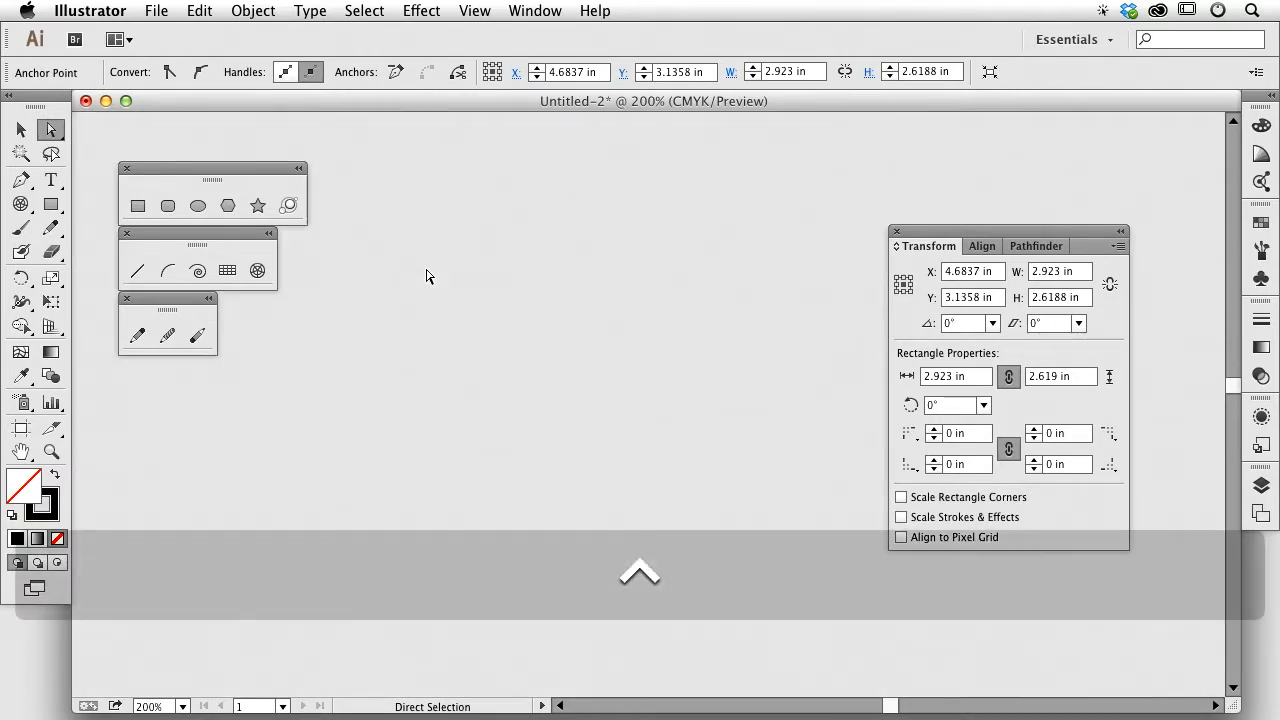
key("super+0")
key("super+space")
left_click_drag(565, 197, 645, 266)
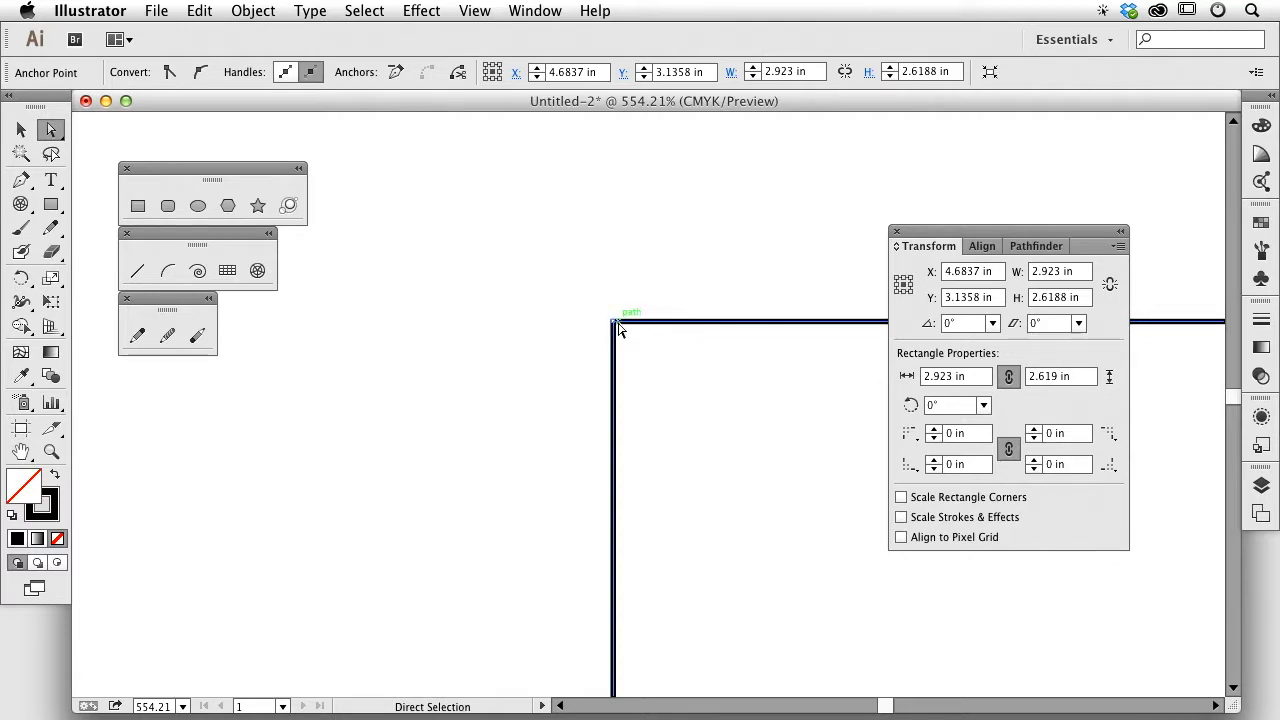
left_click_drag(614, 325, 615, 327)
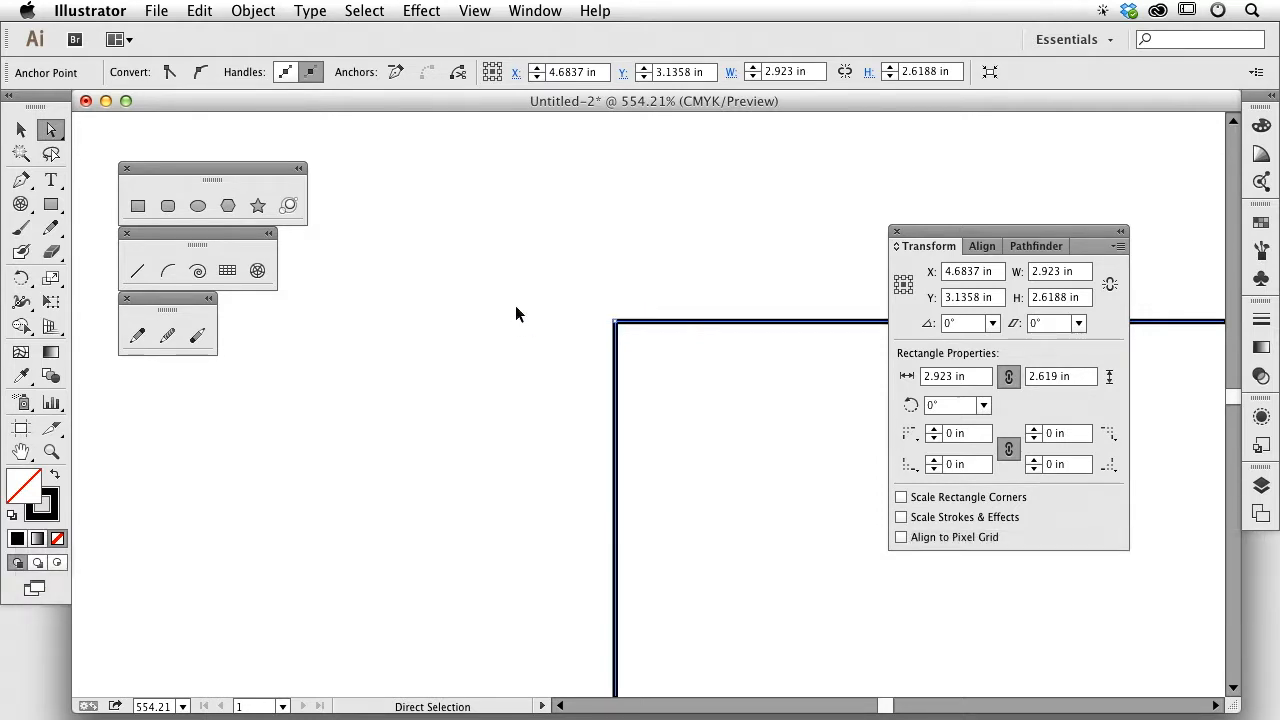
key("super+0")
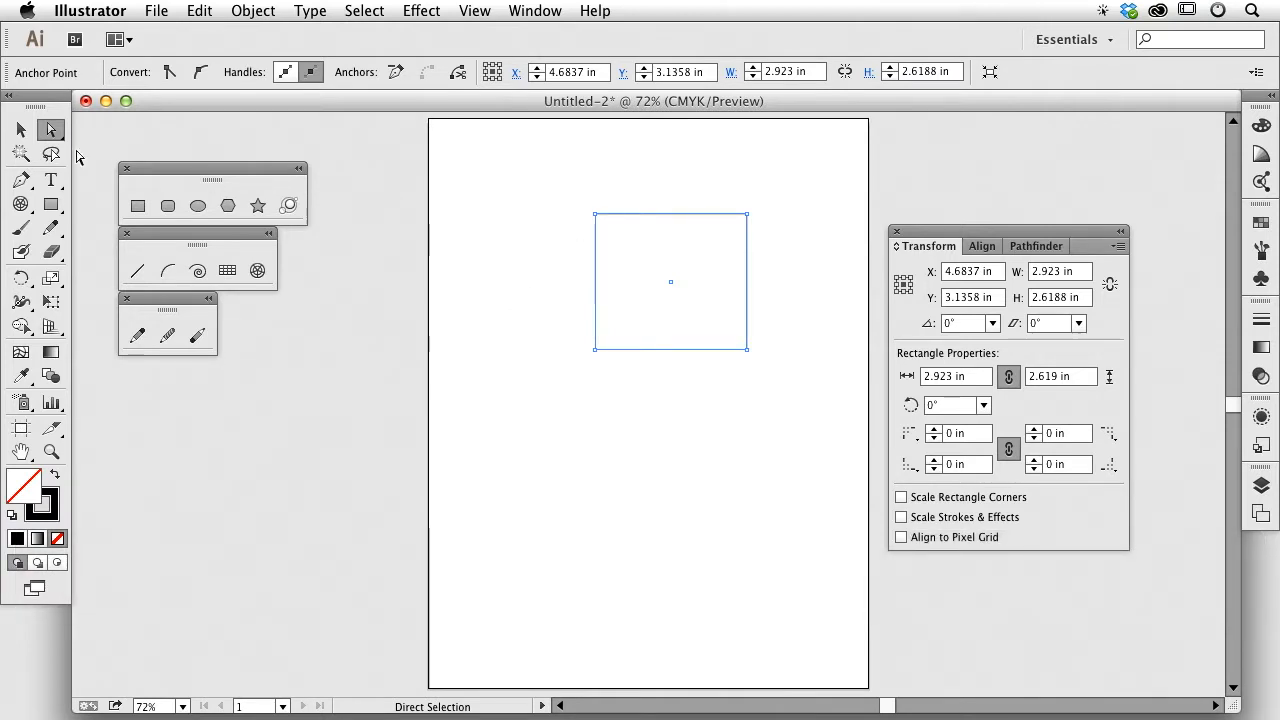
left_click(19, 131)
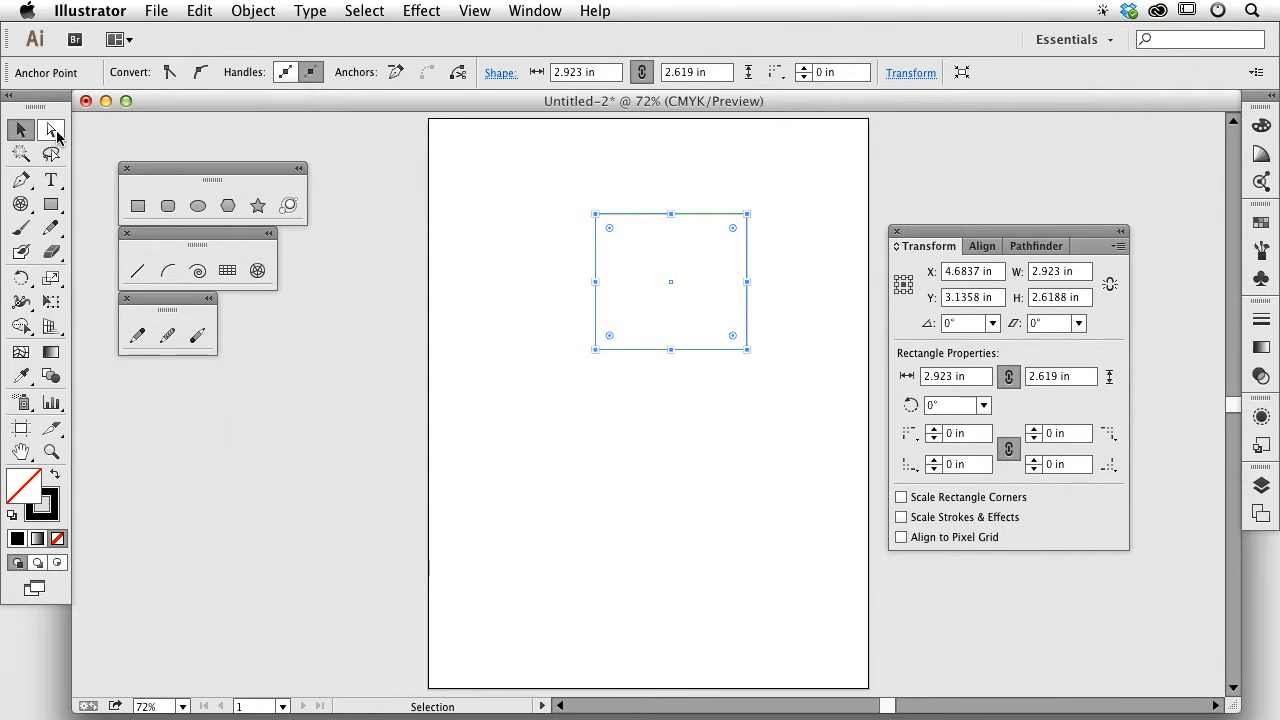
key("a")
left_click(537, 200)
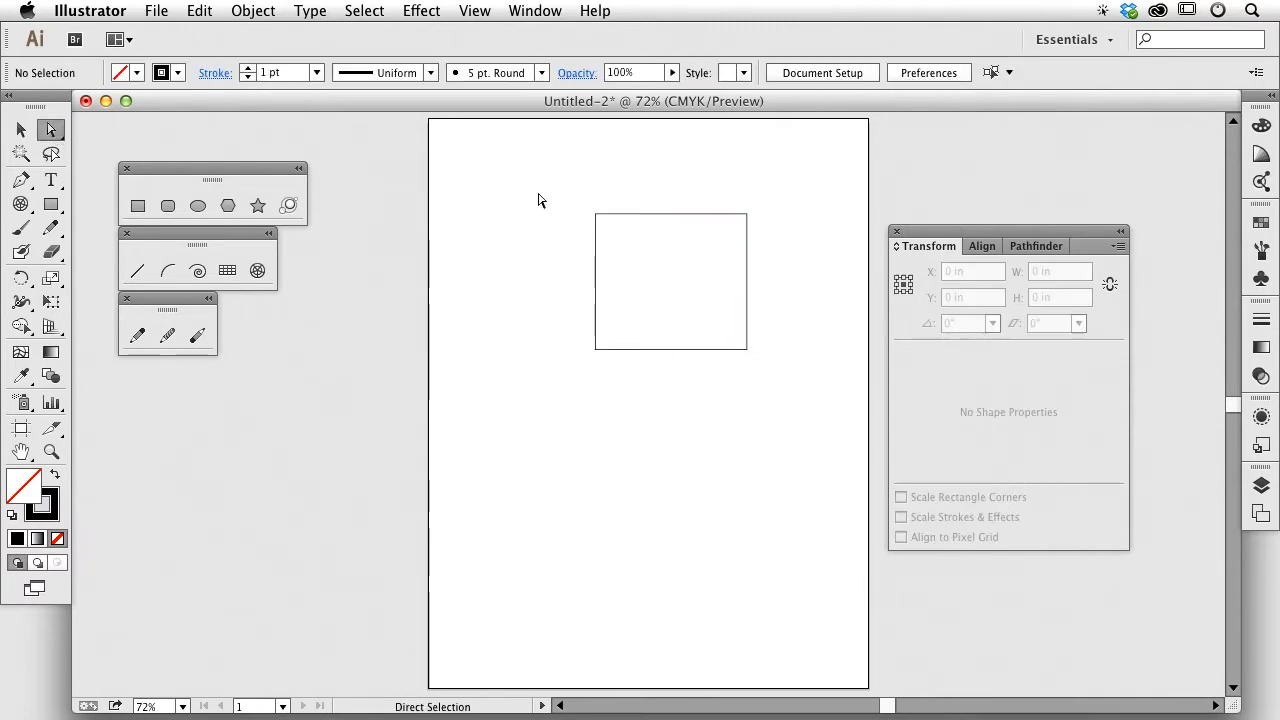
left_click_drag(563, 194, 605, 230)
left_click(646, 197)
left_click(627, 213)
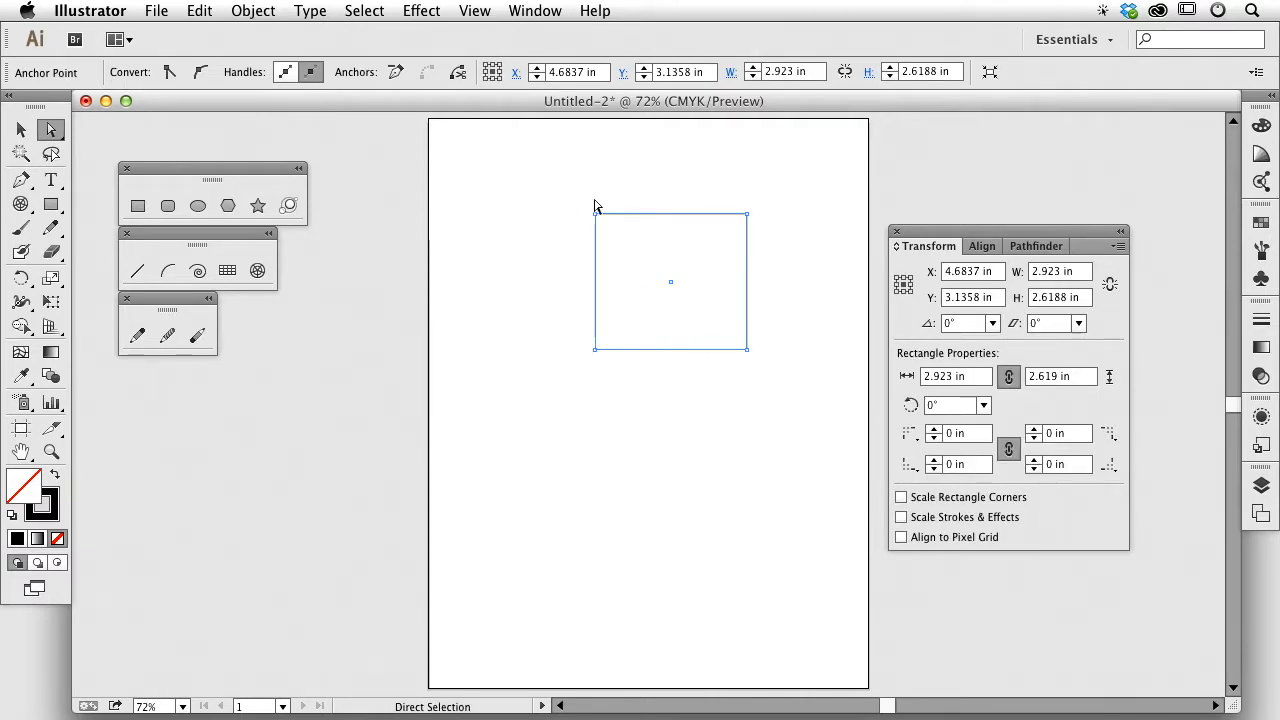
left_click(628, 180)
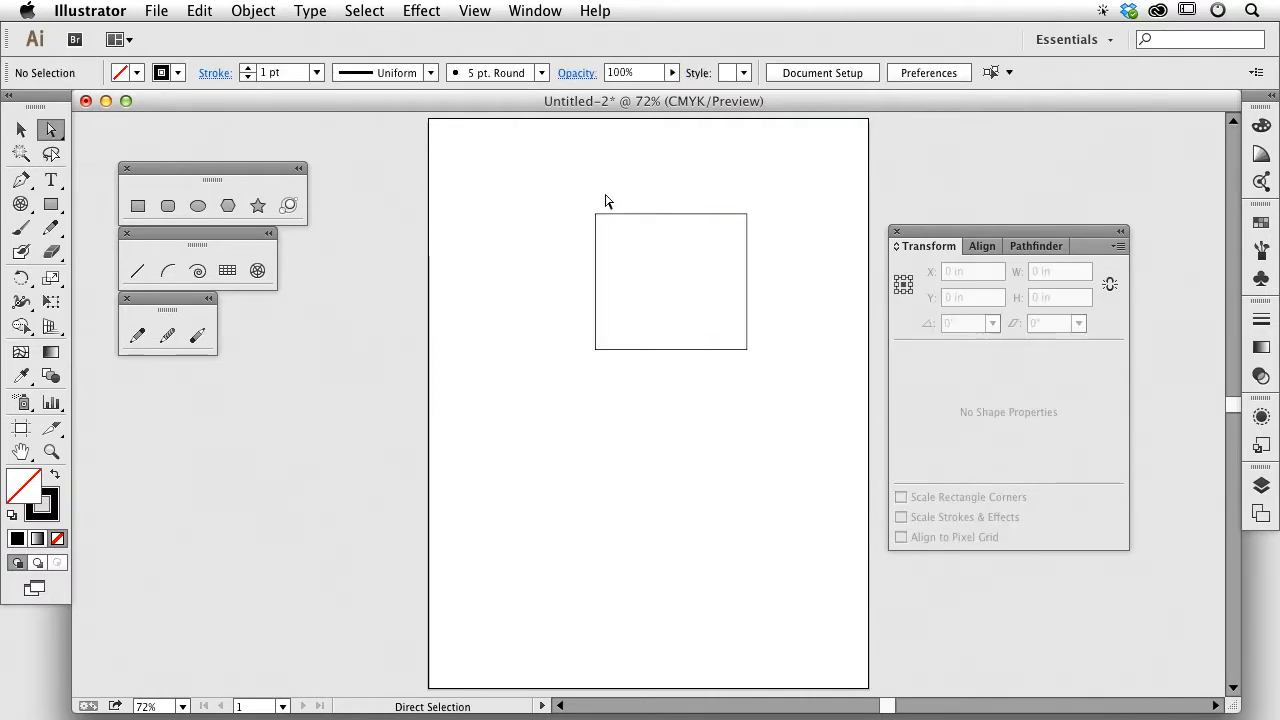
left_click(645, 216)
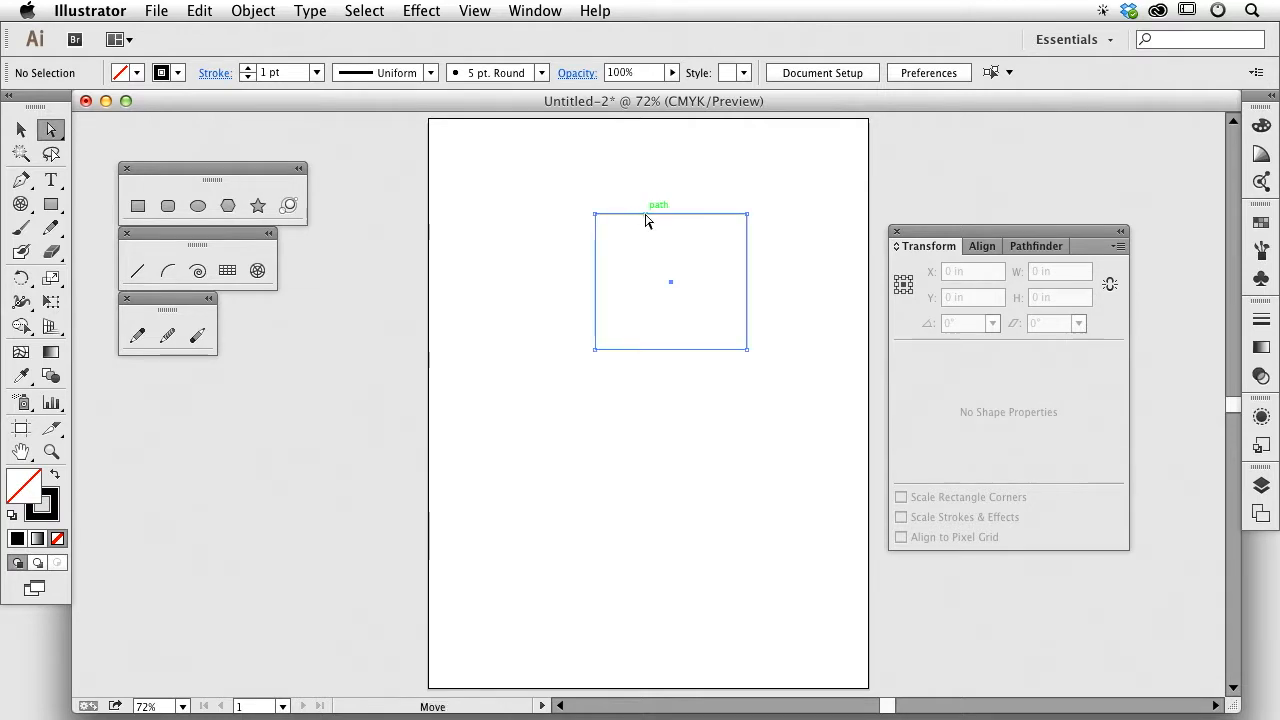
left_click(645, 218)
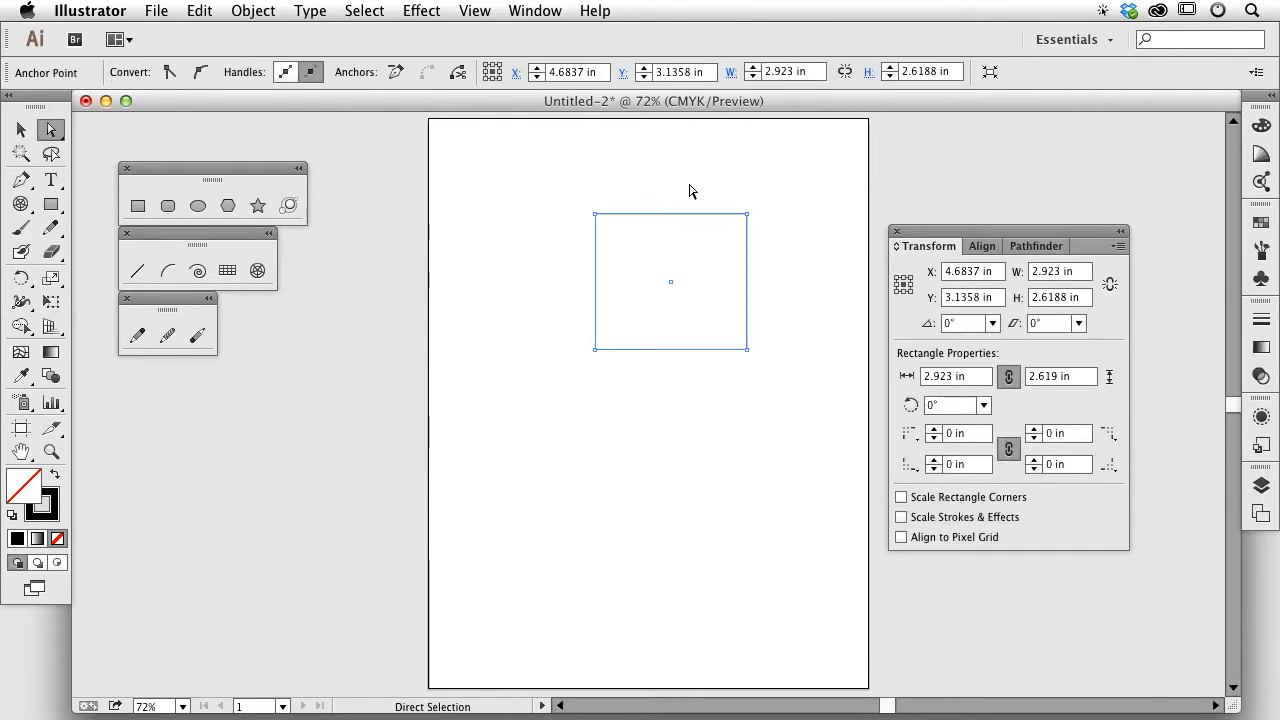
left_click_drag(563, 163, 629, 240)
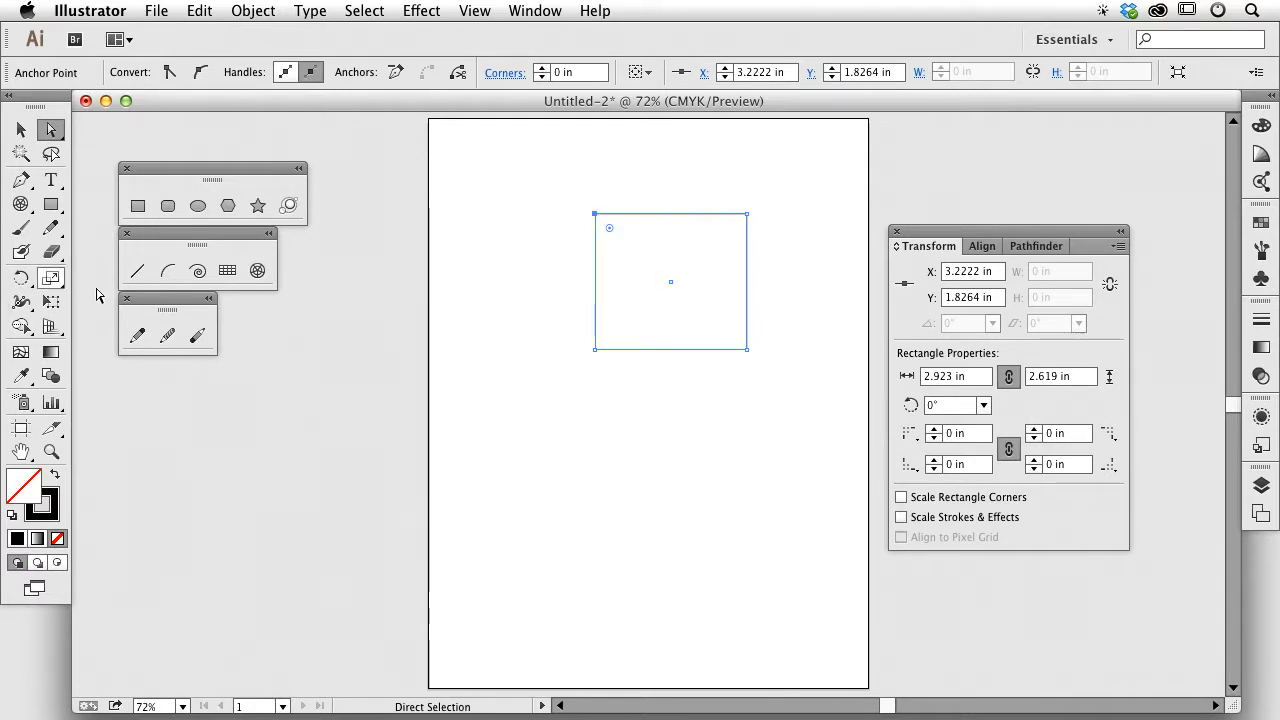
left_click(593, 218)
left_click(597, 215)
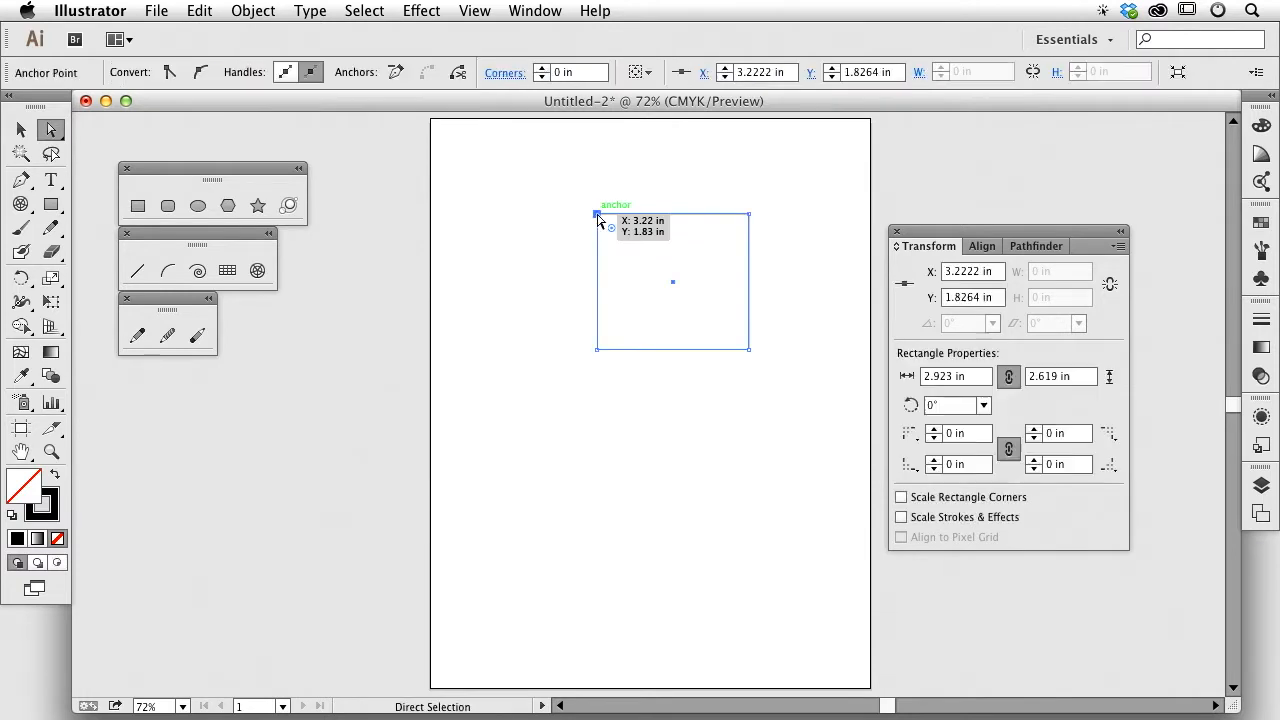
left_click(547, 196)
left_click_drag(548, 190, 631, 234)
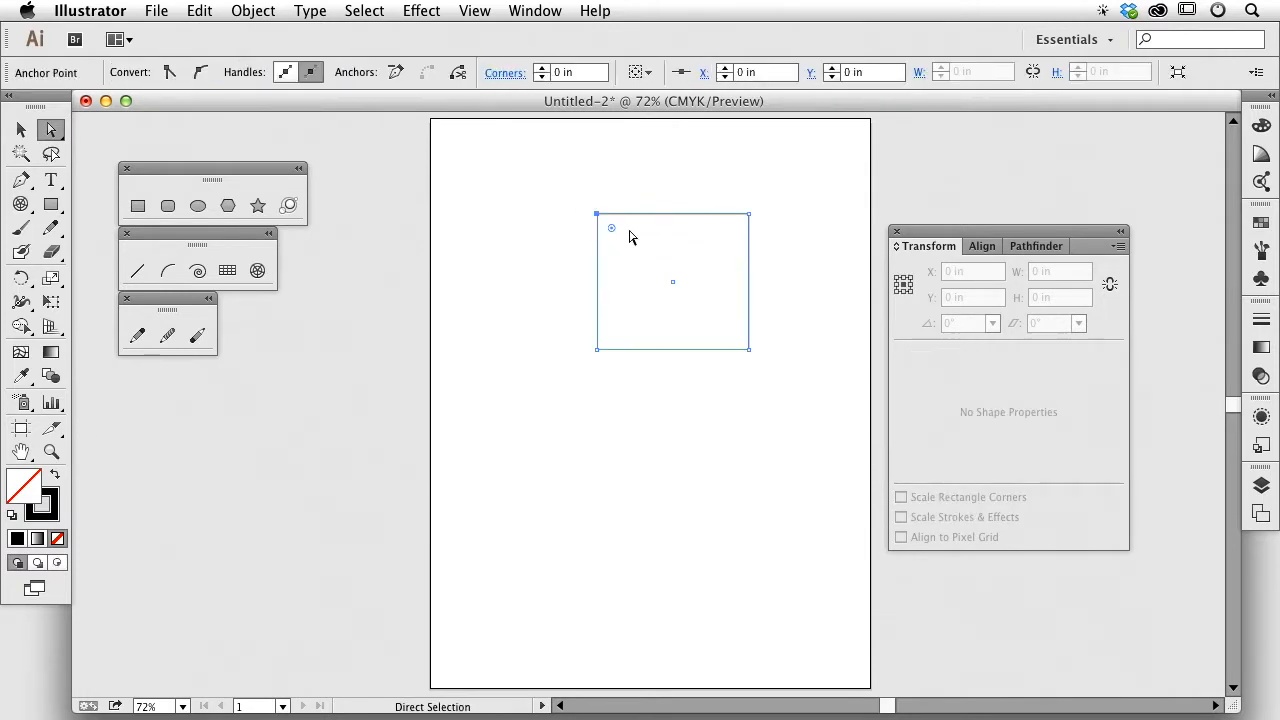
left_click_drag(558, 187, 640, 400)
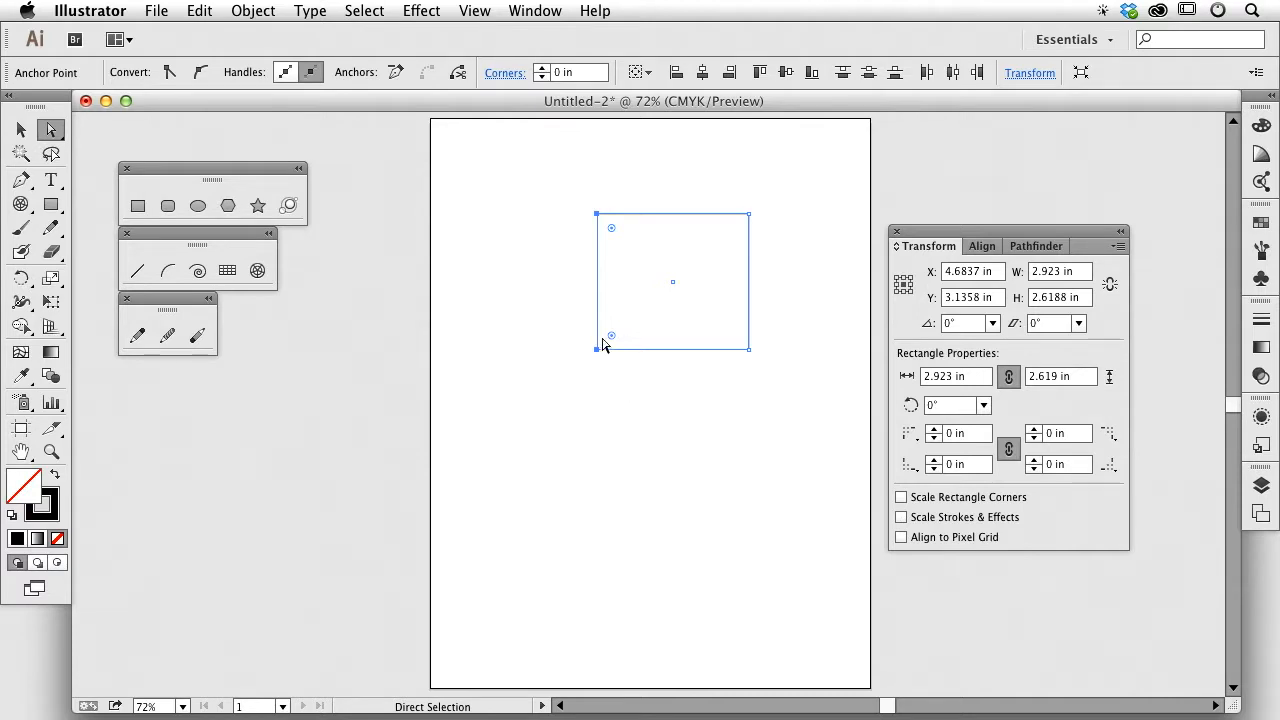
left_click_drag(598, 341, 553, 408)
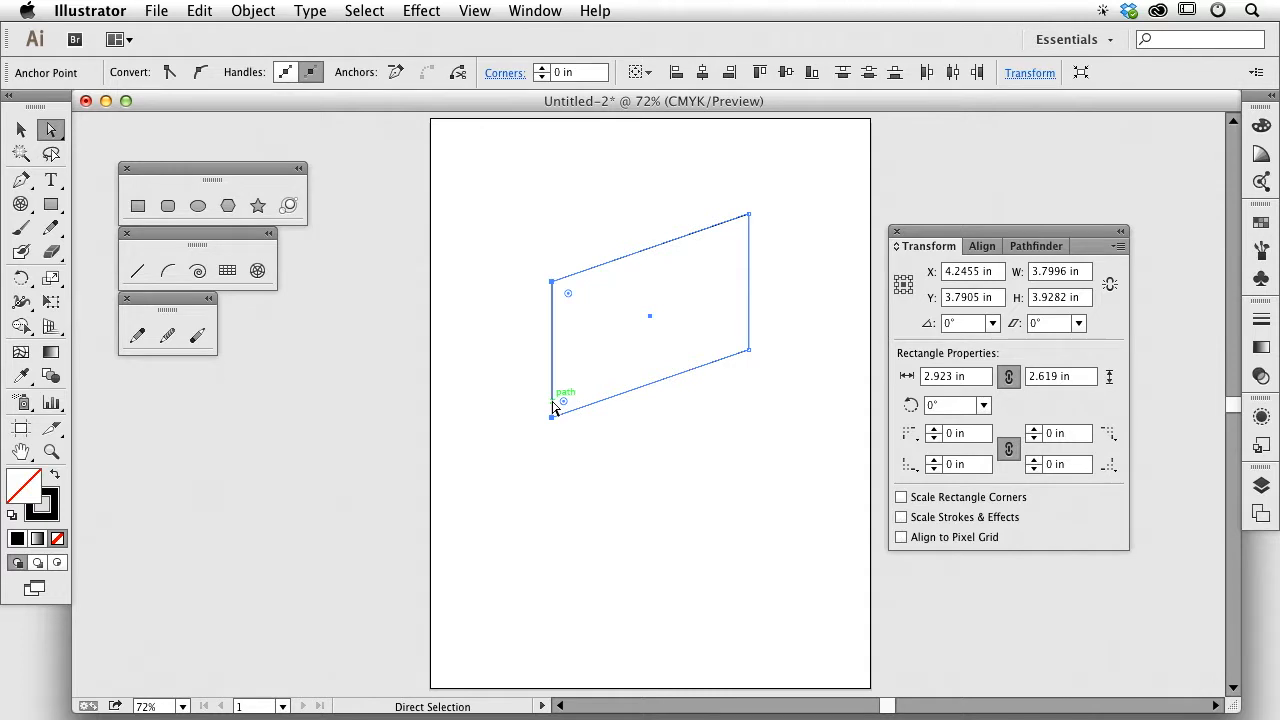
key("super+z")
left_click(491, 271)
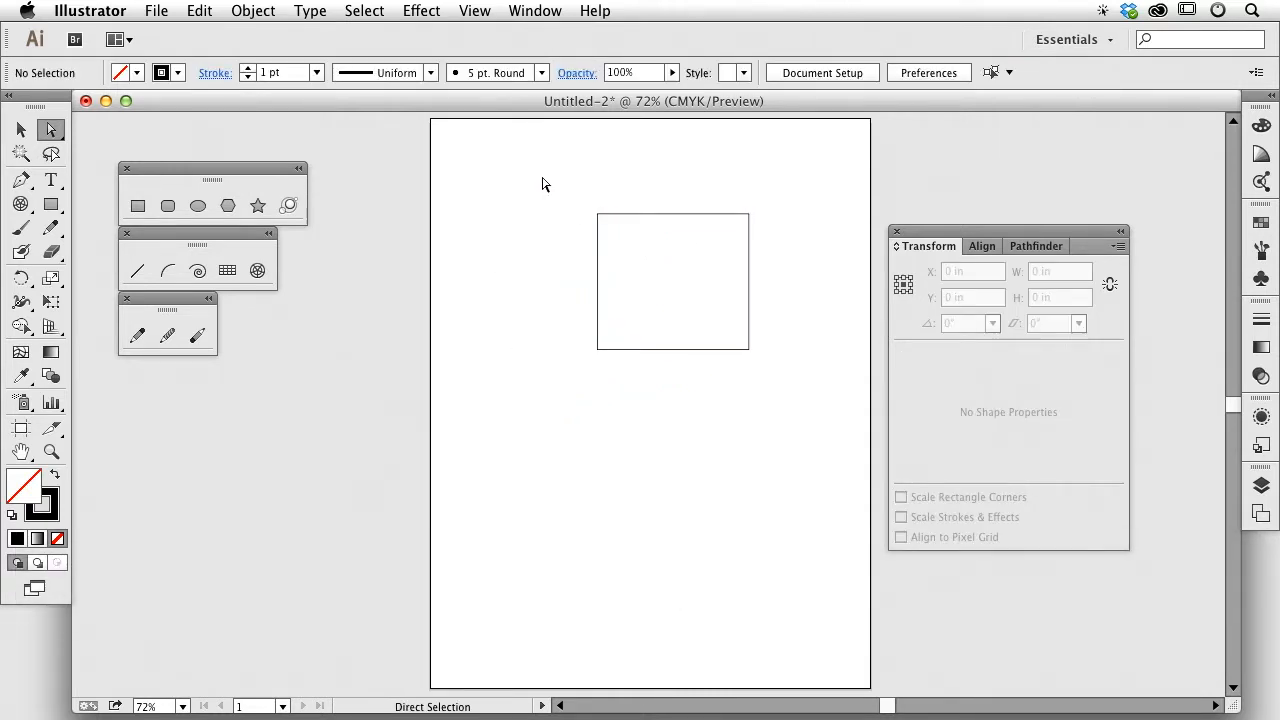
key("v")
Step: Drag the two bottom anchors left, slanting the rectangle into a 4.3845 × 2.7801 in parallelogram
left_click_drag(542, 202, 855, 411)
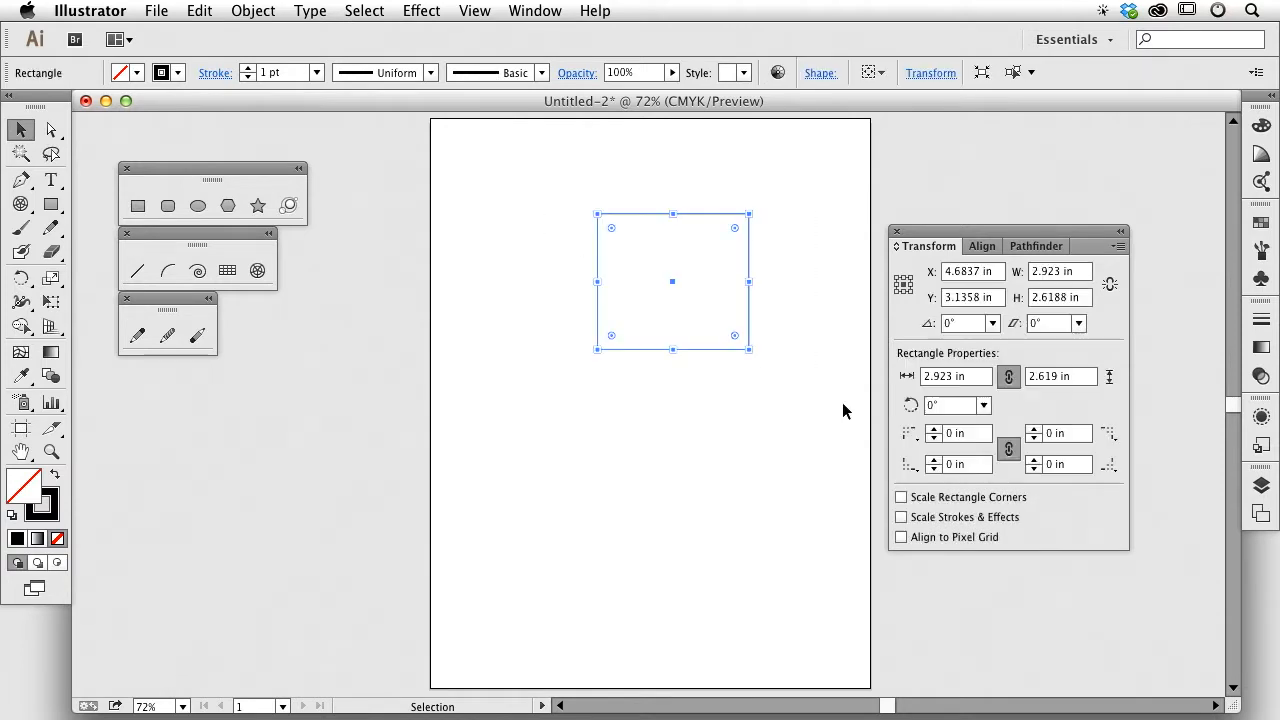
left_click(51, 129)
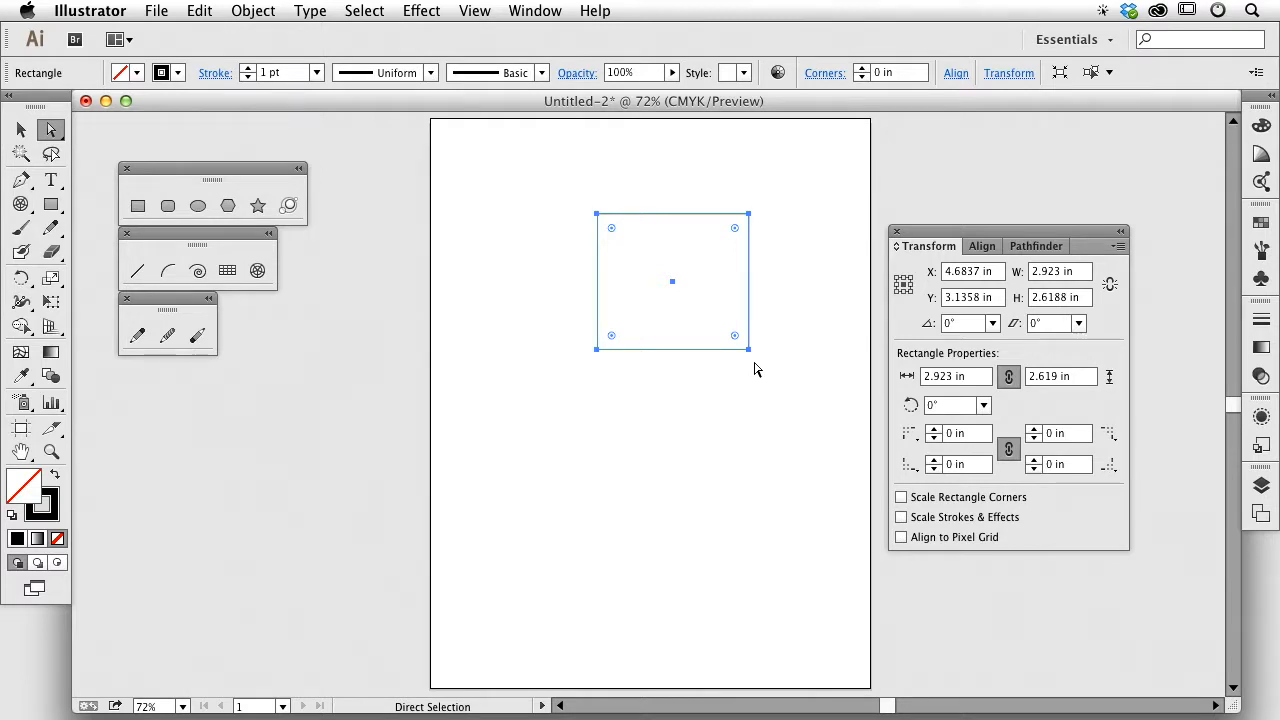
left_click(755, 416)
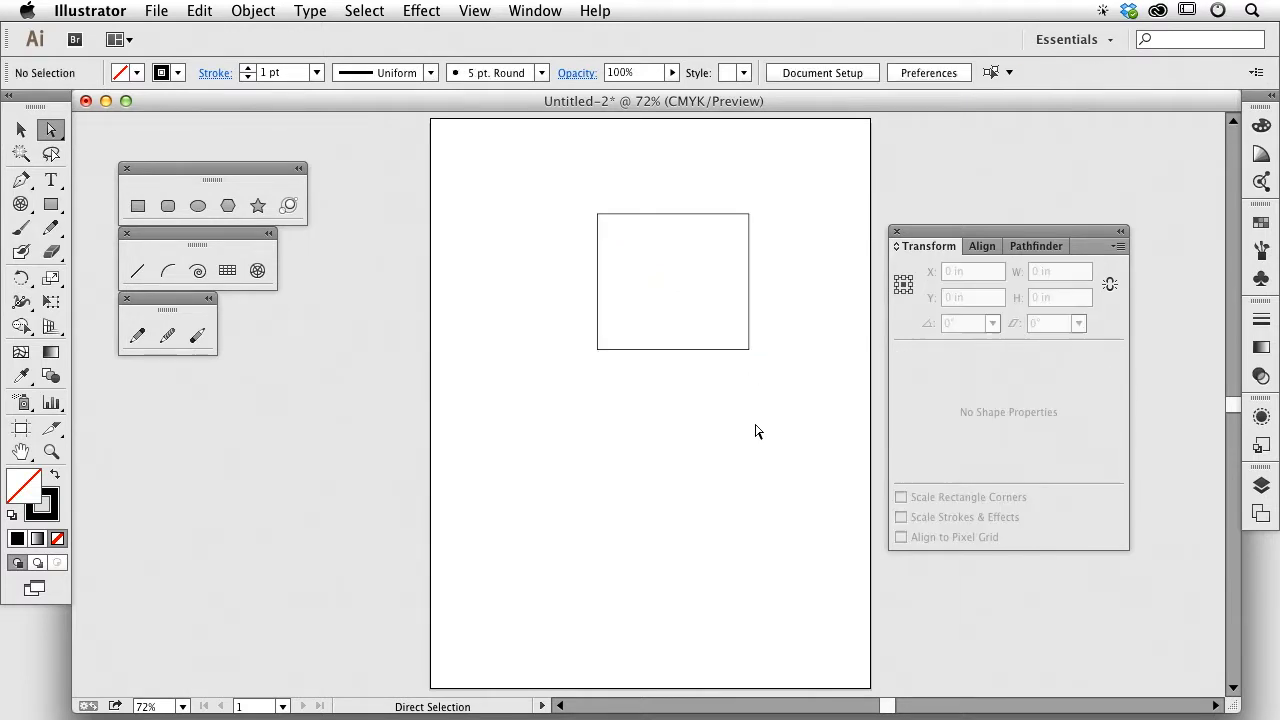
left_click(686, 350)
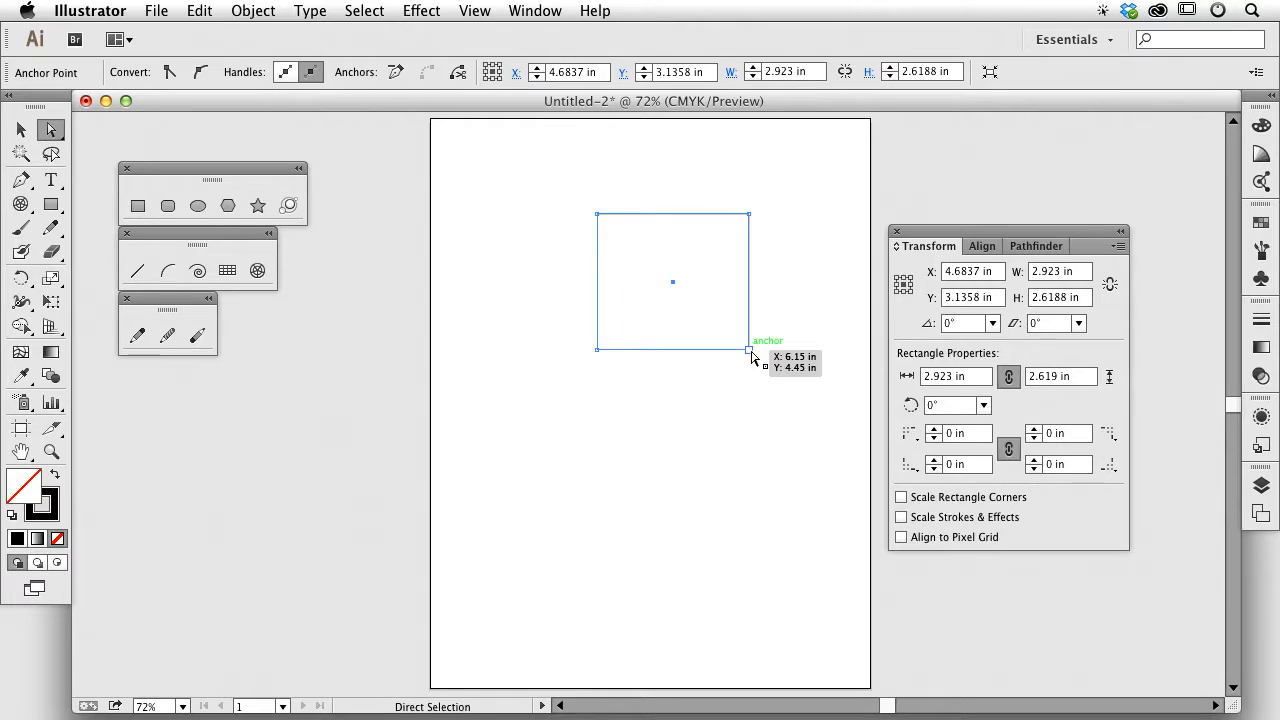
left_click_drag(766, 375, 537, 346)
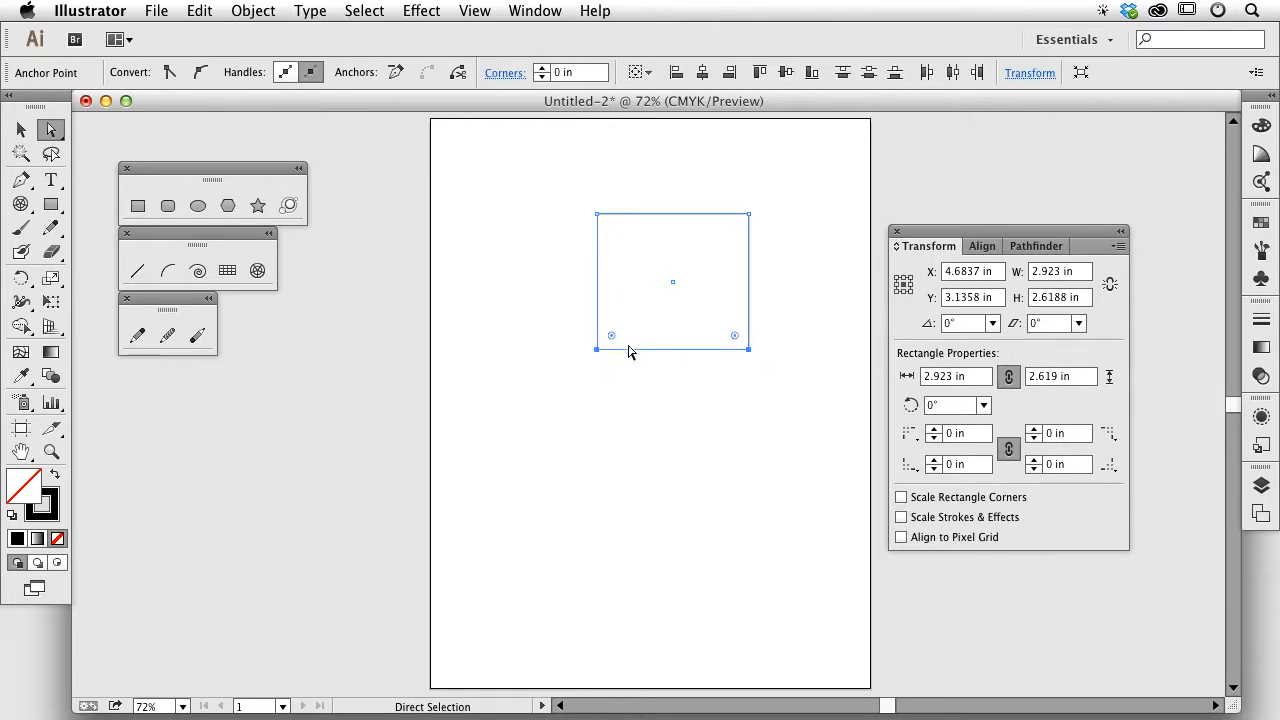
left_click_drag(631, 352, 556, 365)
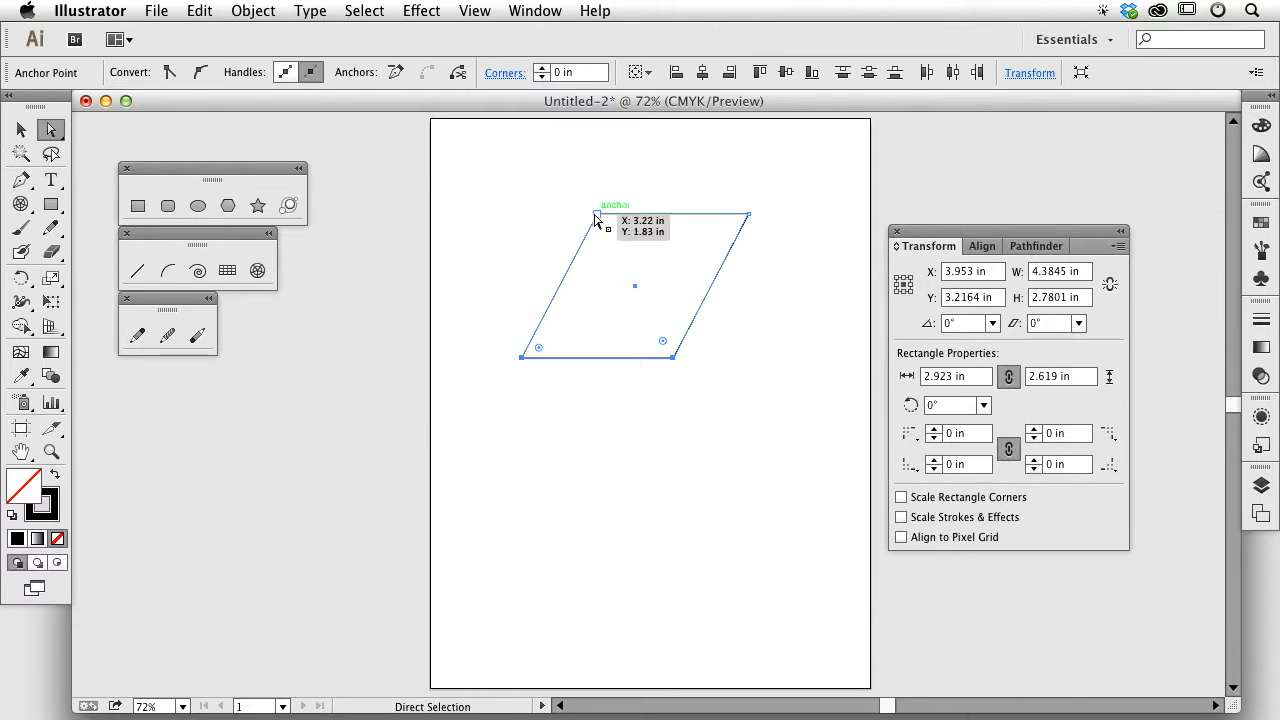
left_click(722, 182)
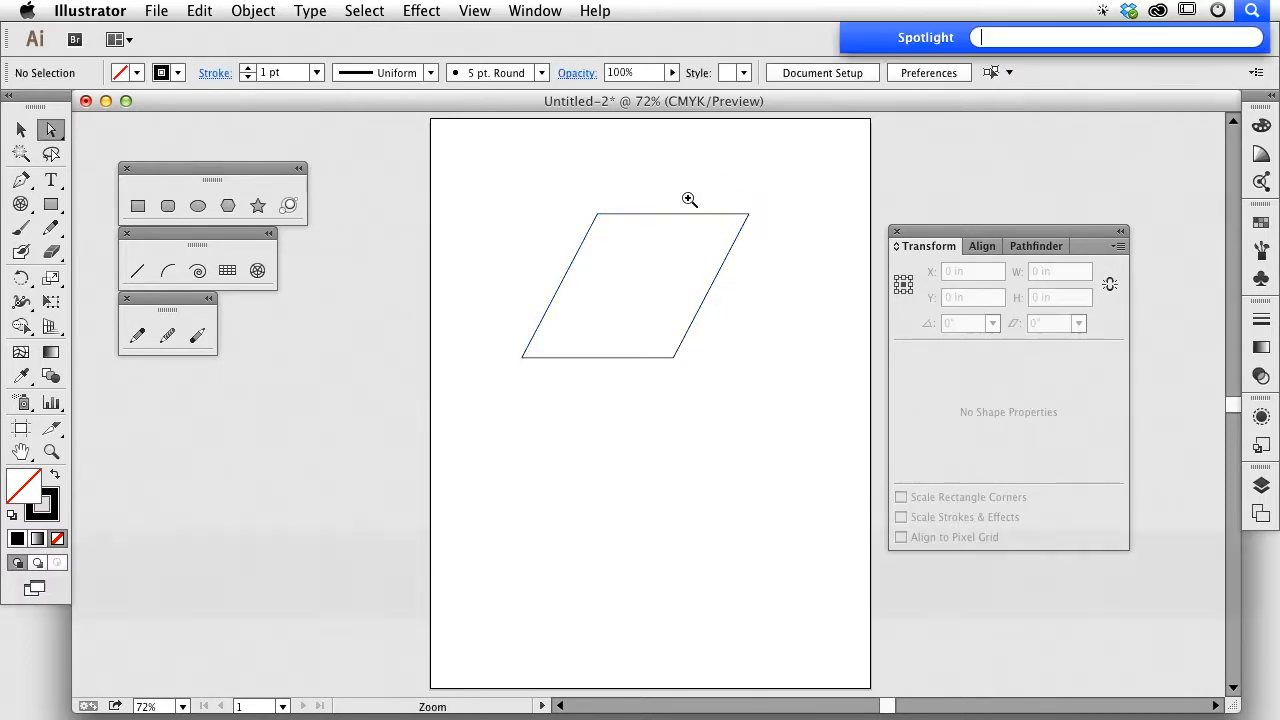
Step: Zoom in on the parallelogram's top-left corner
key("super+space")
left_click_drag(553, 182, 660, 257)
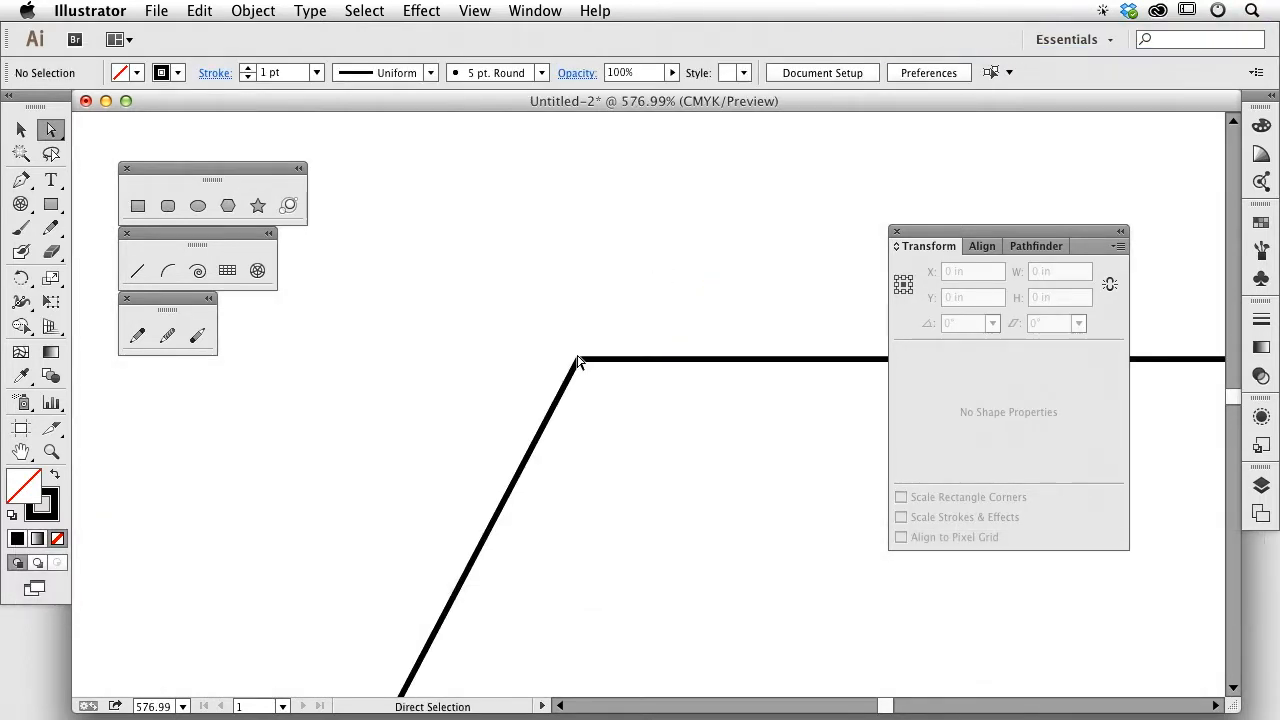
left_click(584, 360)
left_click(660, 294)
Step: View the Selection & Anchor Display preferences, then cancel without changes
left_click(124, 10)
mouse_move(127, 68)
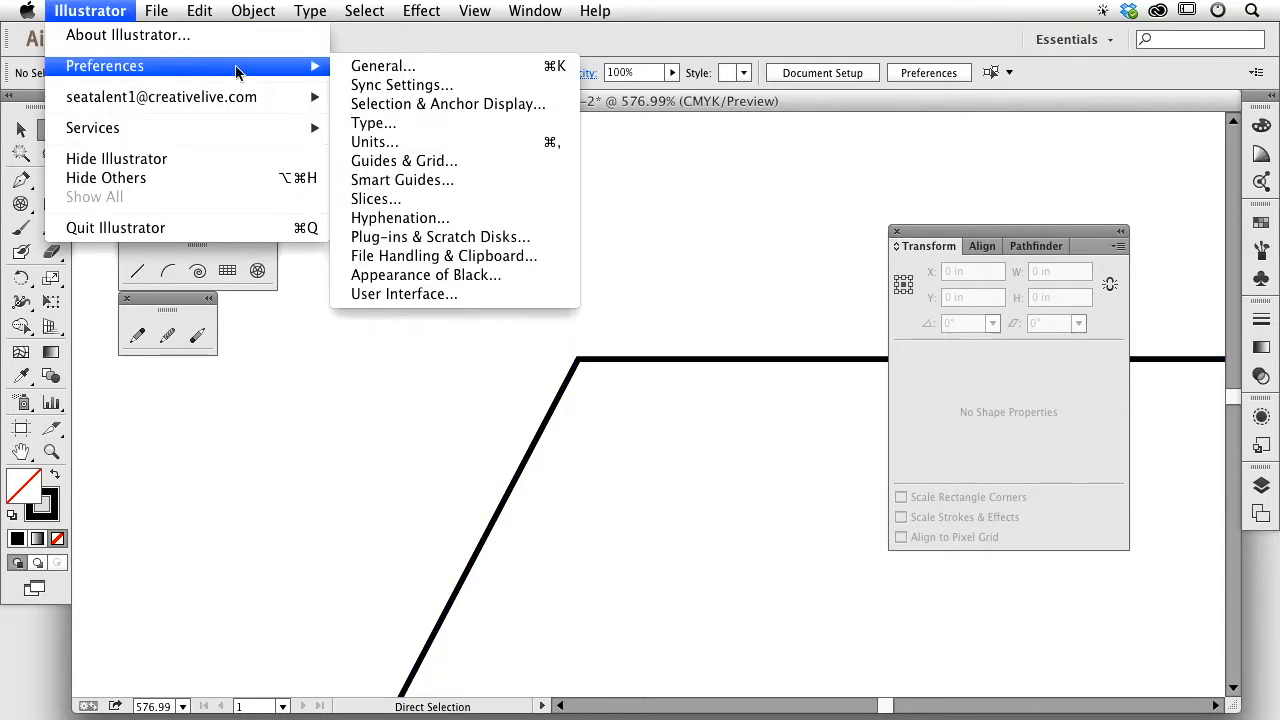
left_click(389, 105)
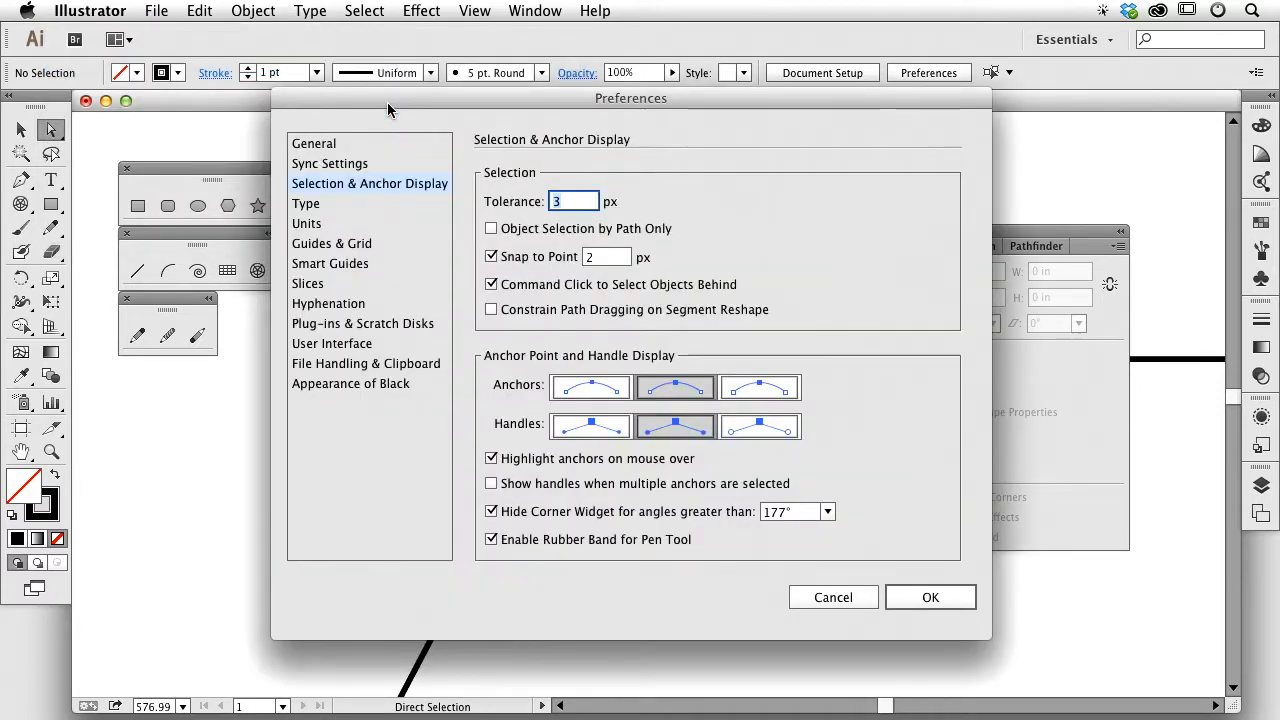
left_click_drag(602, 106, 589, 101)
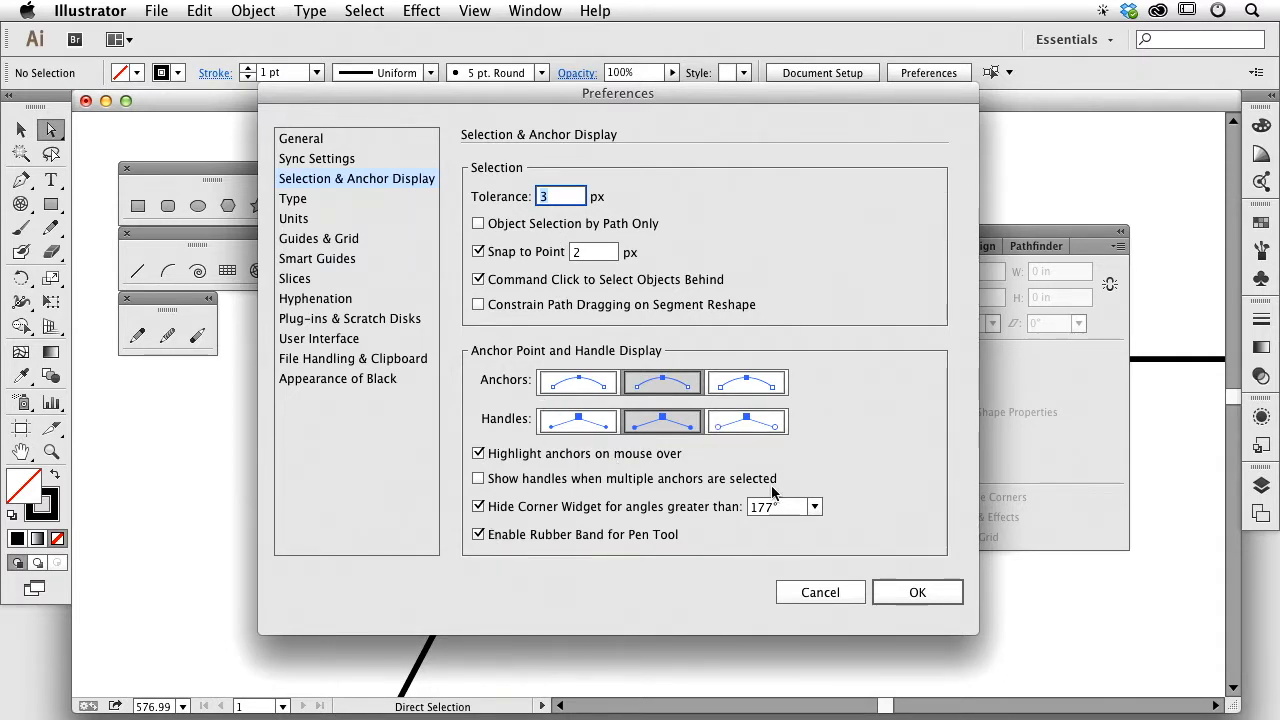
left_click(840, 592)
key("v")
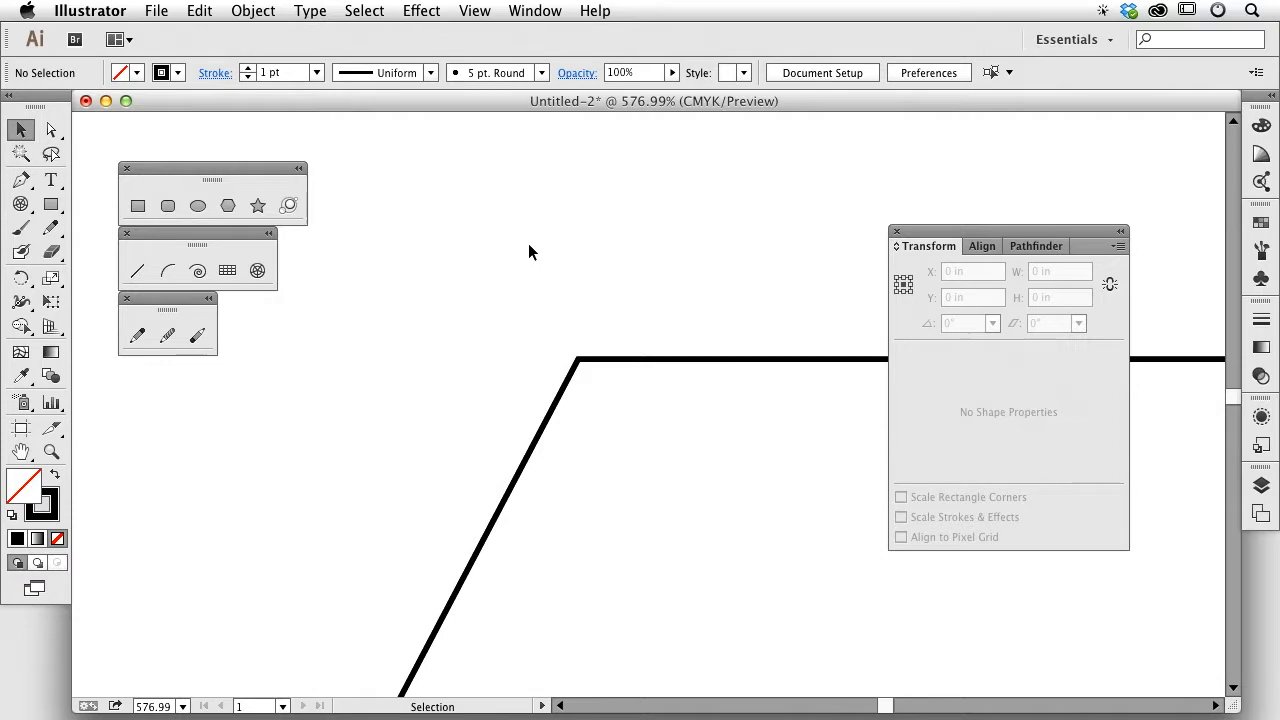
Step: Zoom out to bring the whole parallelogram into view and check its top-left anchor
key("super+minus")
key("super+minus")
key("super+minus")
key("space")
left_click_drag(601, 363, 493, 219)
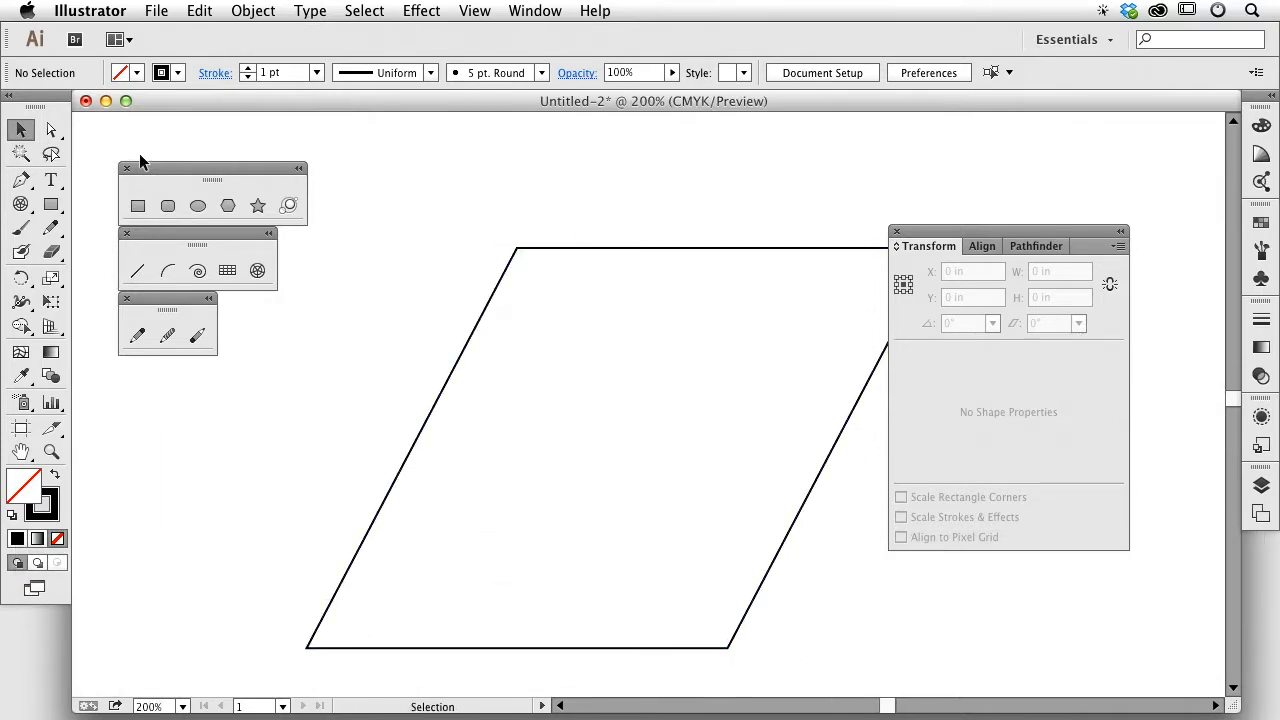
left_click(51, 130)
left_click(645, 249)
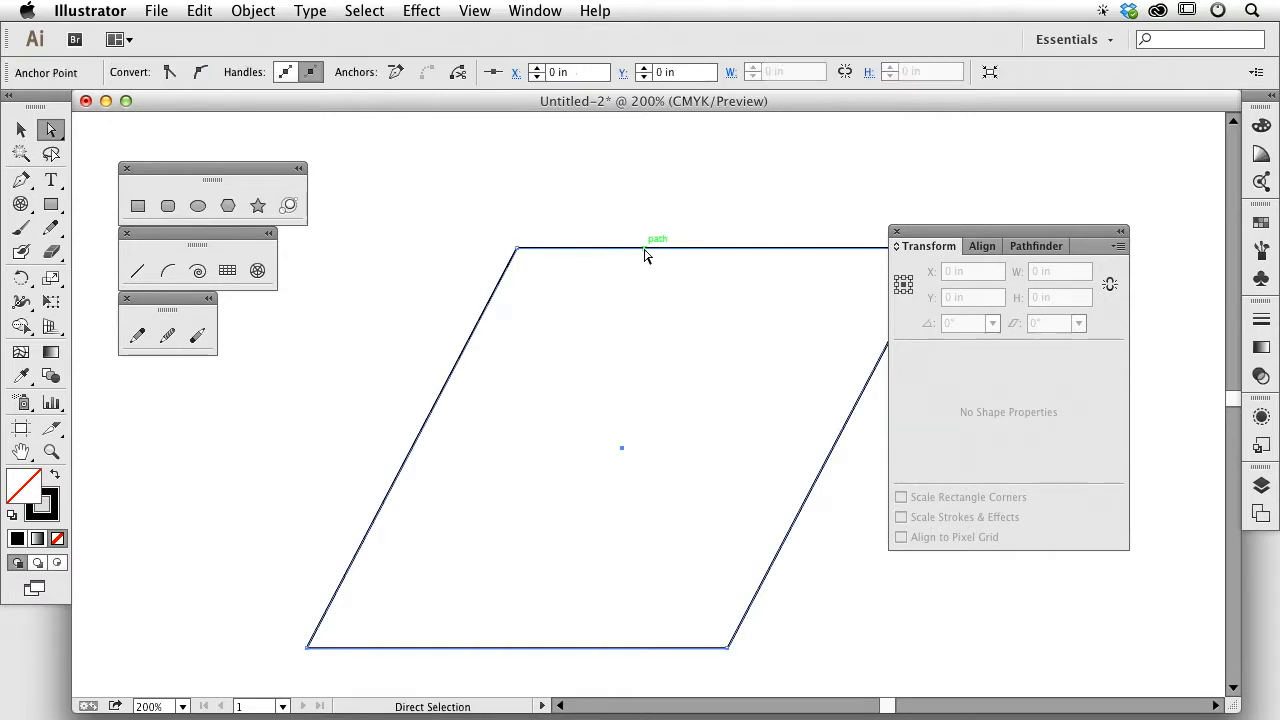
left_click(518, 250)
left_click(570, 231)
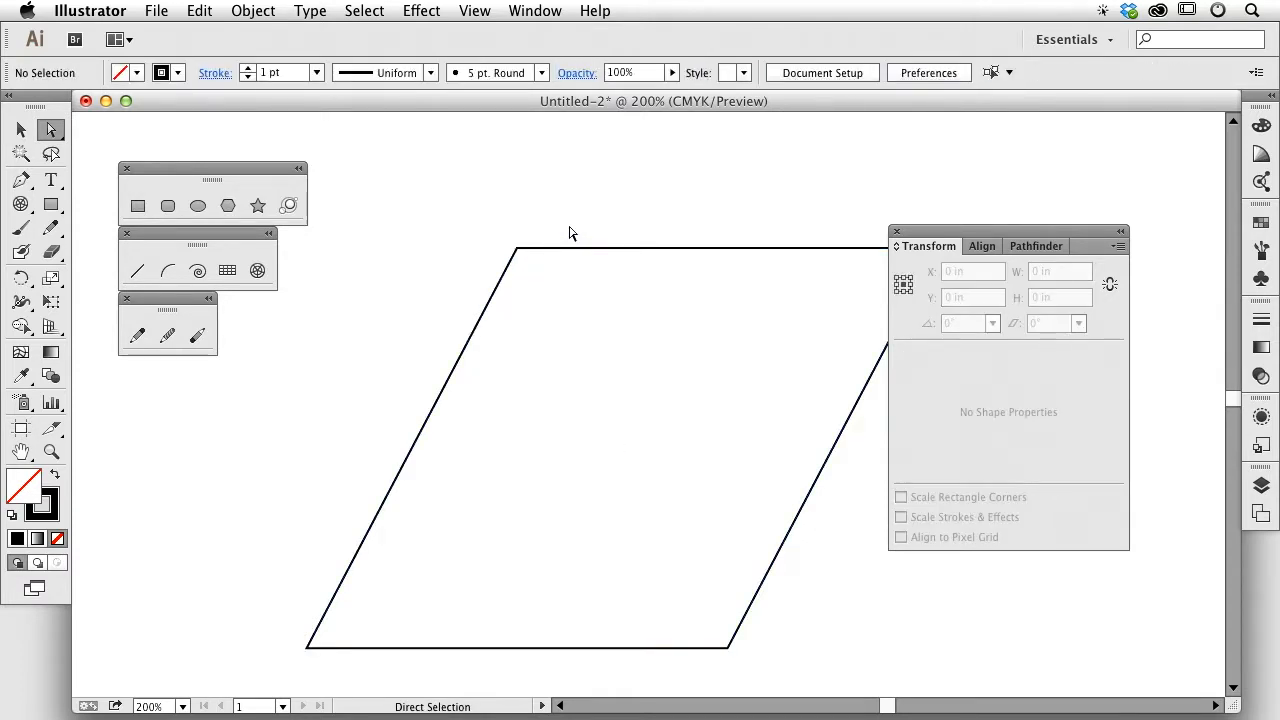
Step: Move the Transform panel further right, then zoom out to 150% and recentre the parallelogram
left_click_drag(951, 228, 1021, 256)
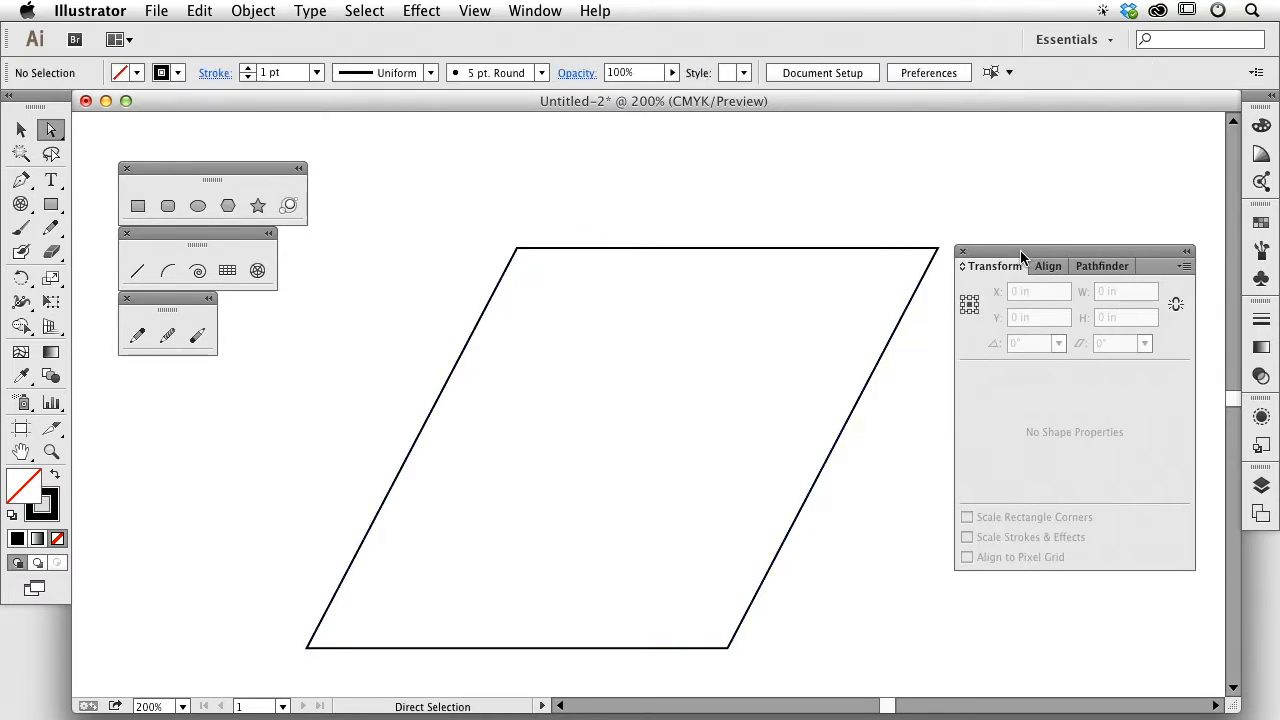
key("super+minus")
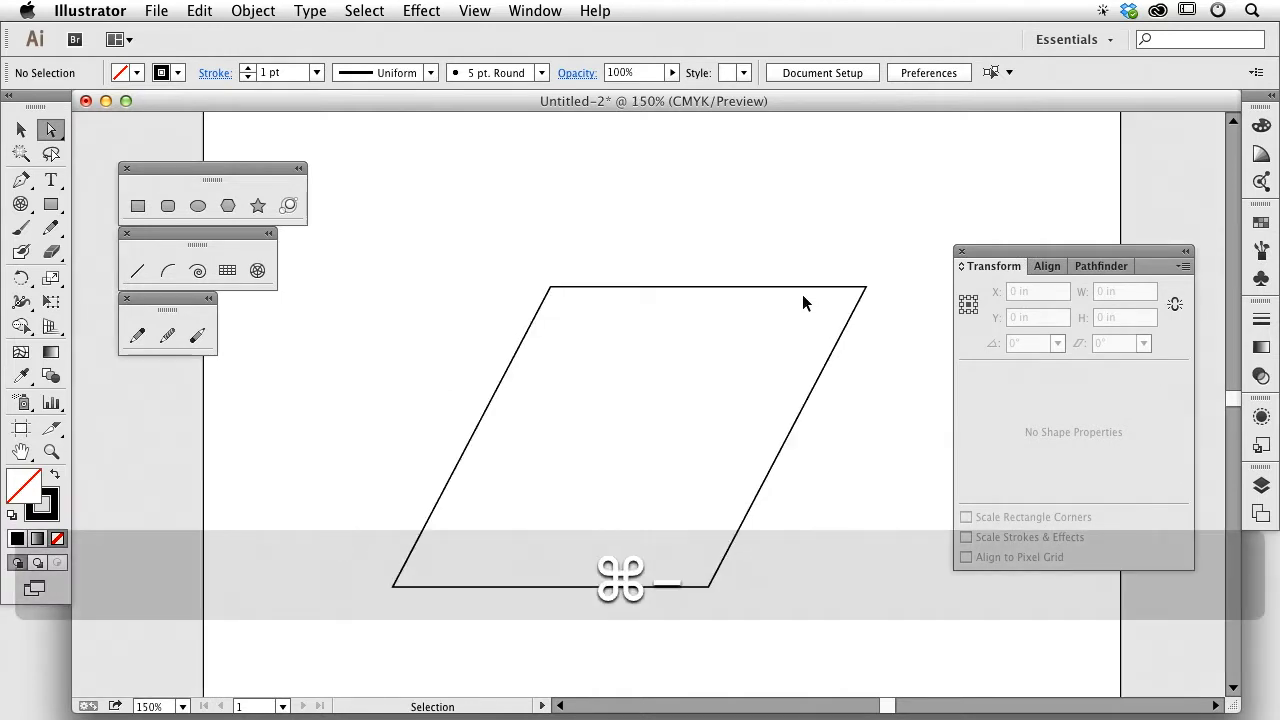
left_click_drag(800, 346, 766, 291)
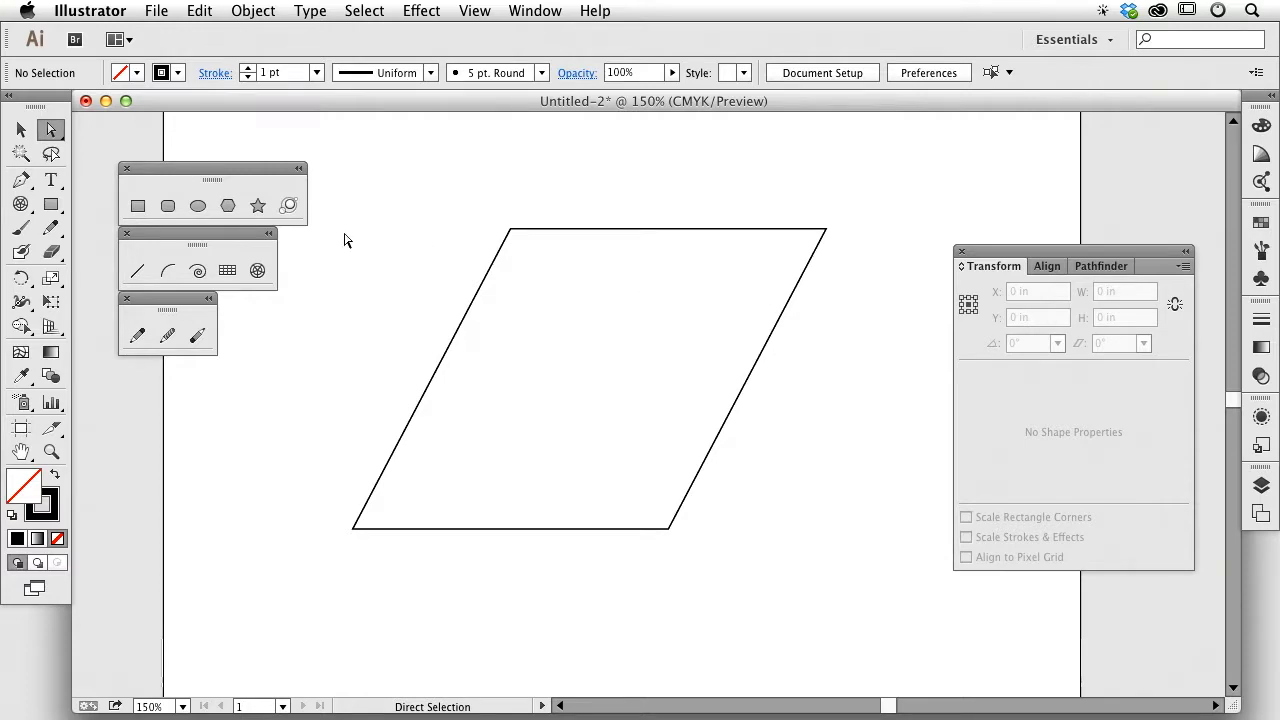
left_click(21, 129)
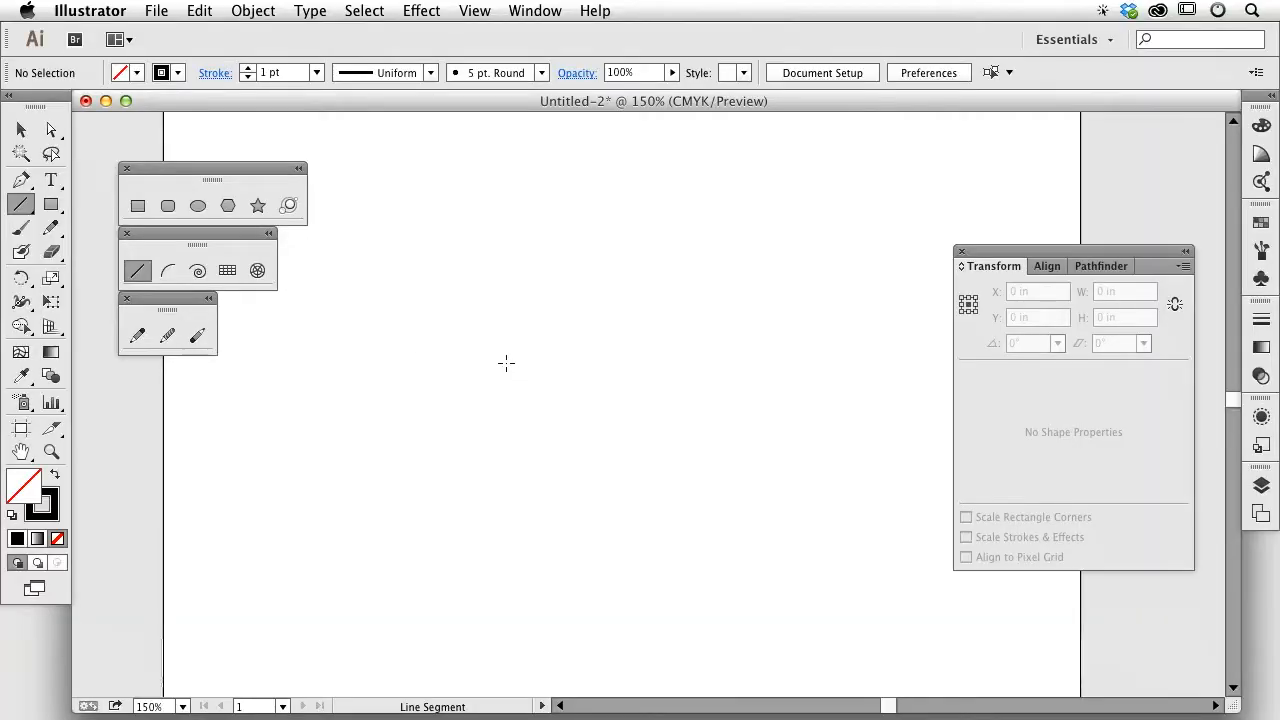
Step: Draw a 2.6667 in horizontal line and raise its stroke weight to 11 pt
left_click_drag(479, 340, 766, 340)
left_click(248, 68)
left_click(248, 68)
left_click(248, 68)
left_click(248, 68)
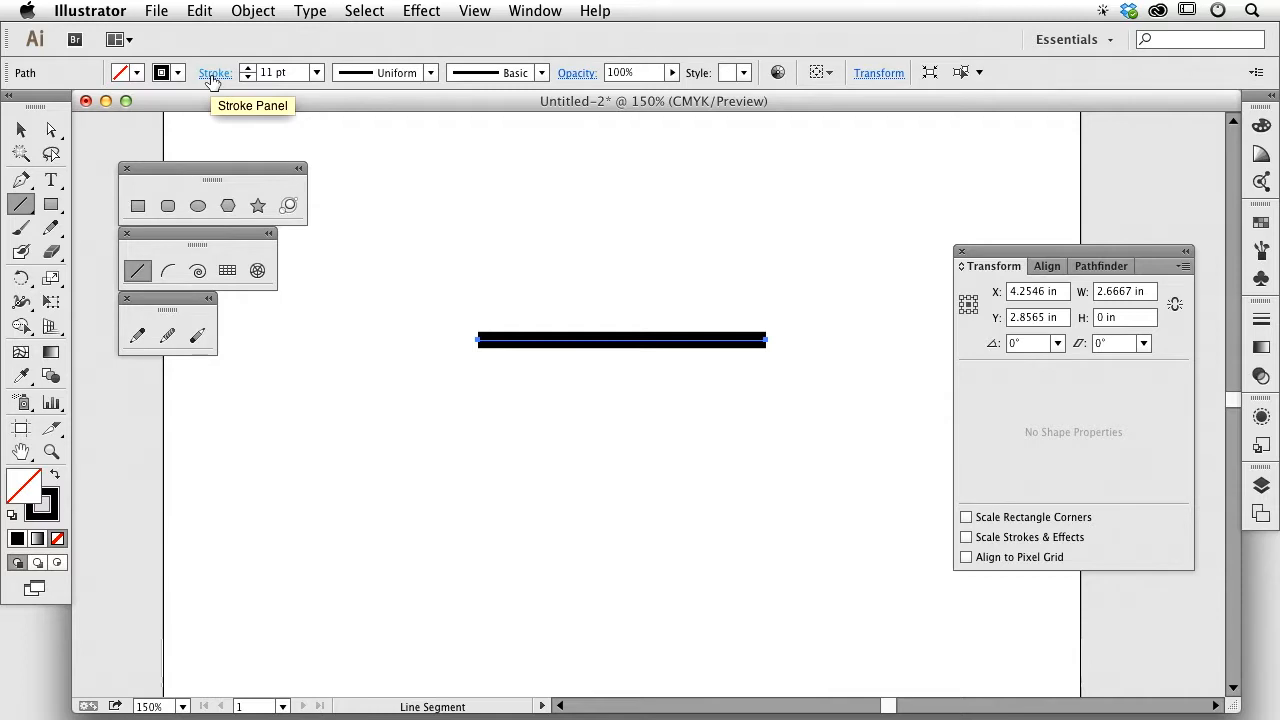
Step: Open the Stroke panel from the Control bar's Stroke link to view cap and corner settings
left_click(213, 76)
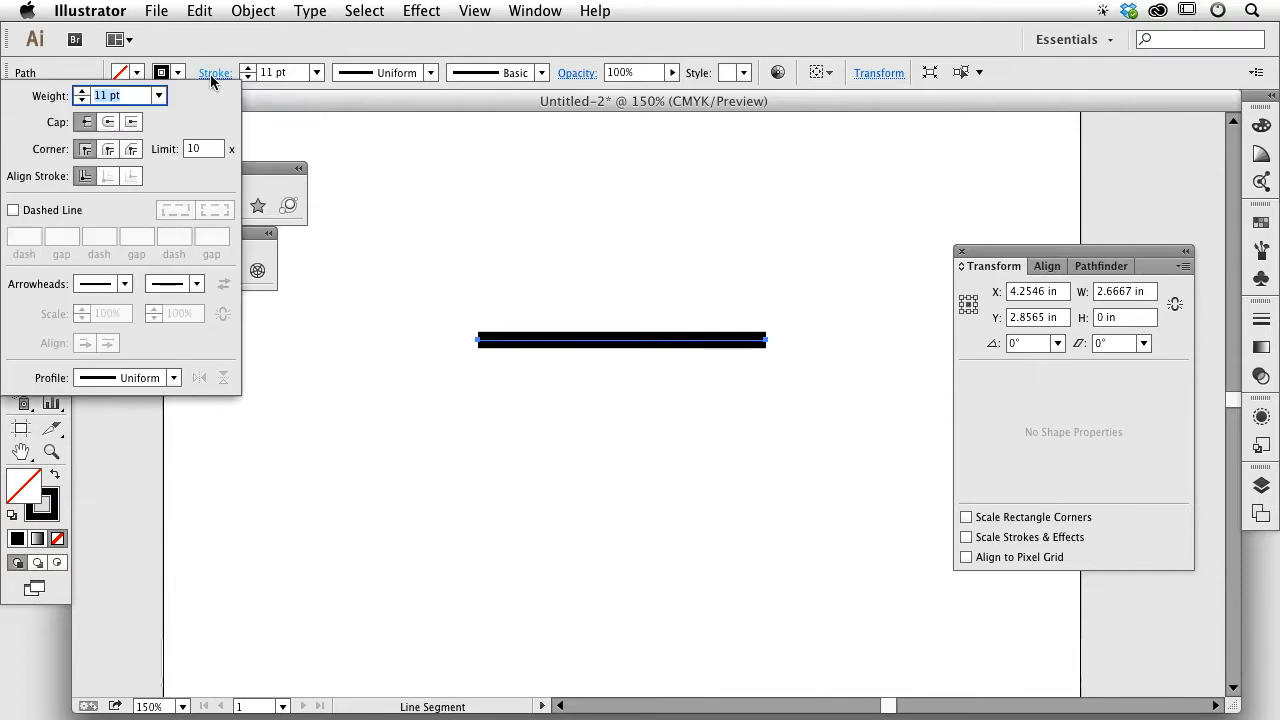
left_click(211, 77)
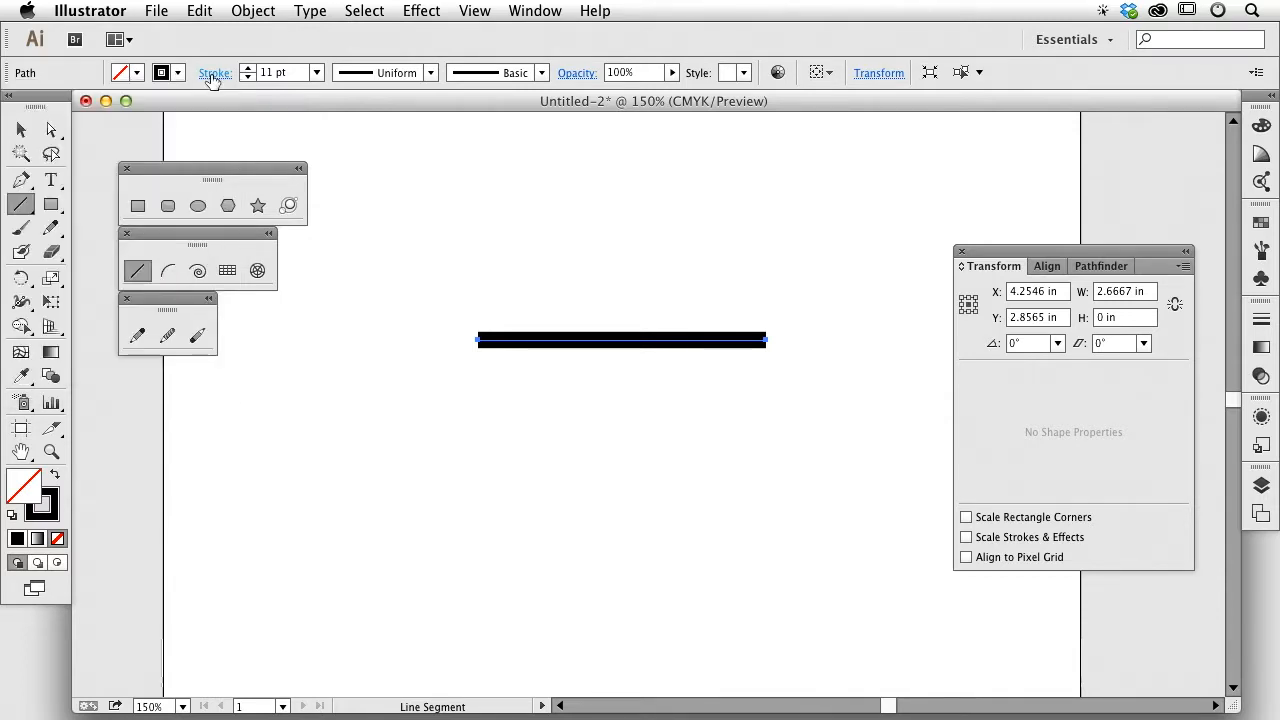
left_click(211, 77)
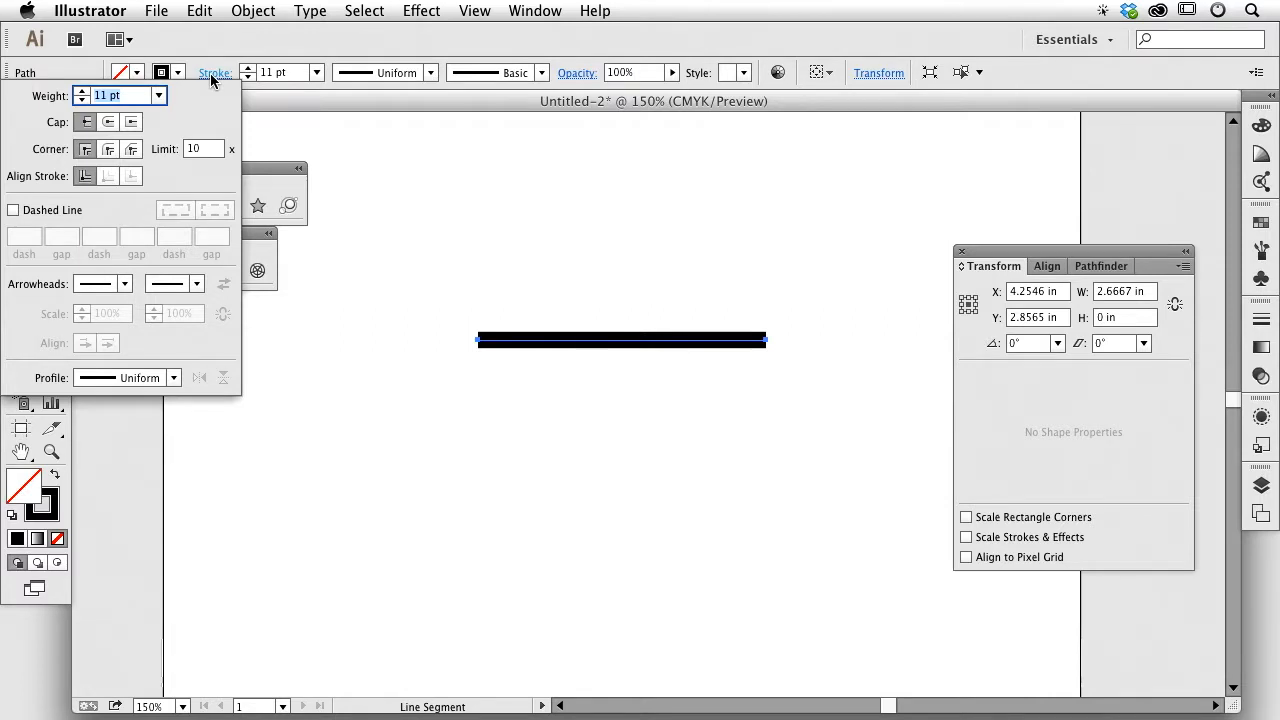
left_click(210, 73)
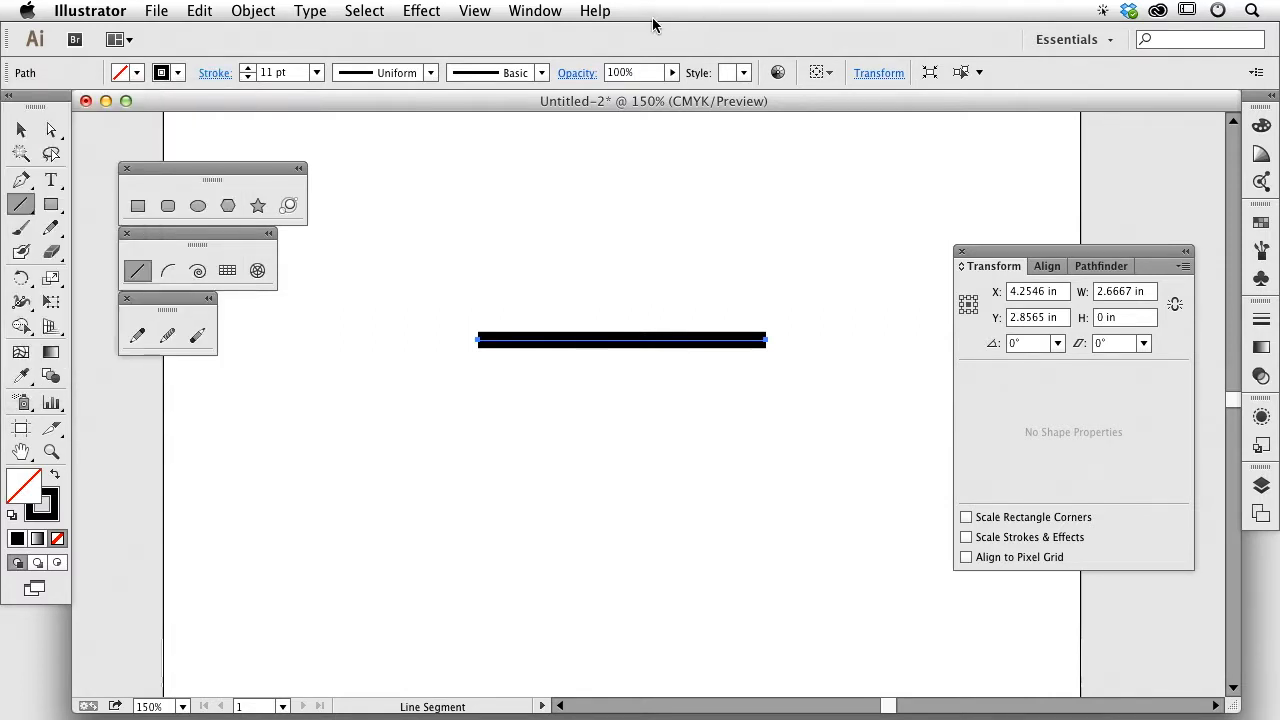
left_click(215, 73)
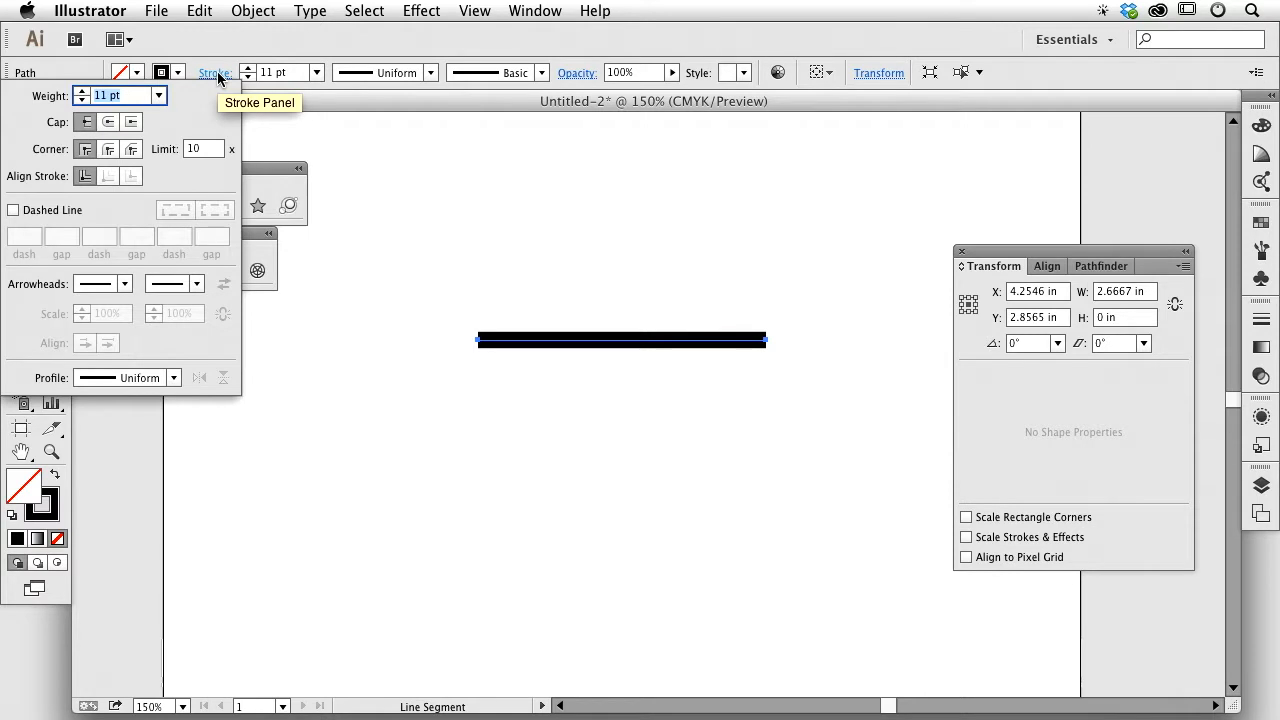
left_click(215, 73)
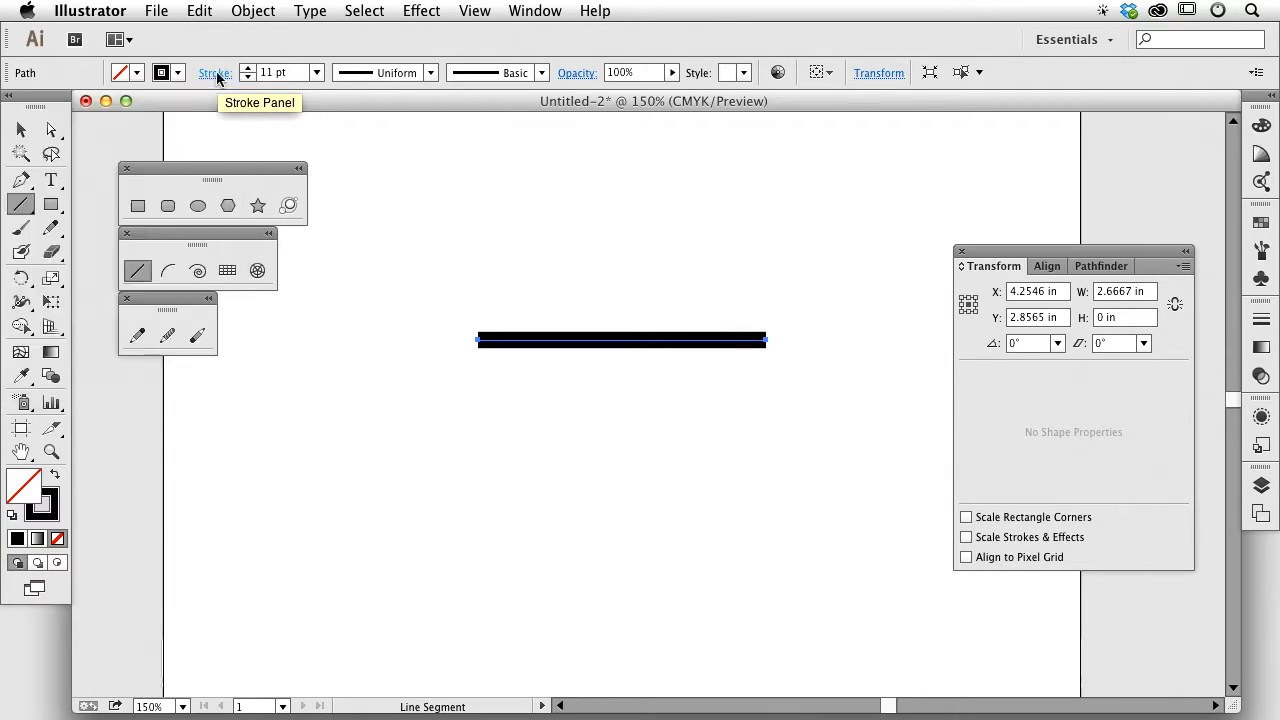
left_click(533, 10)
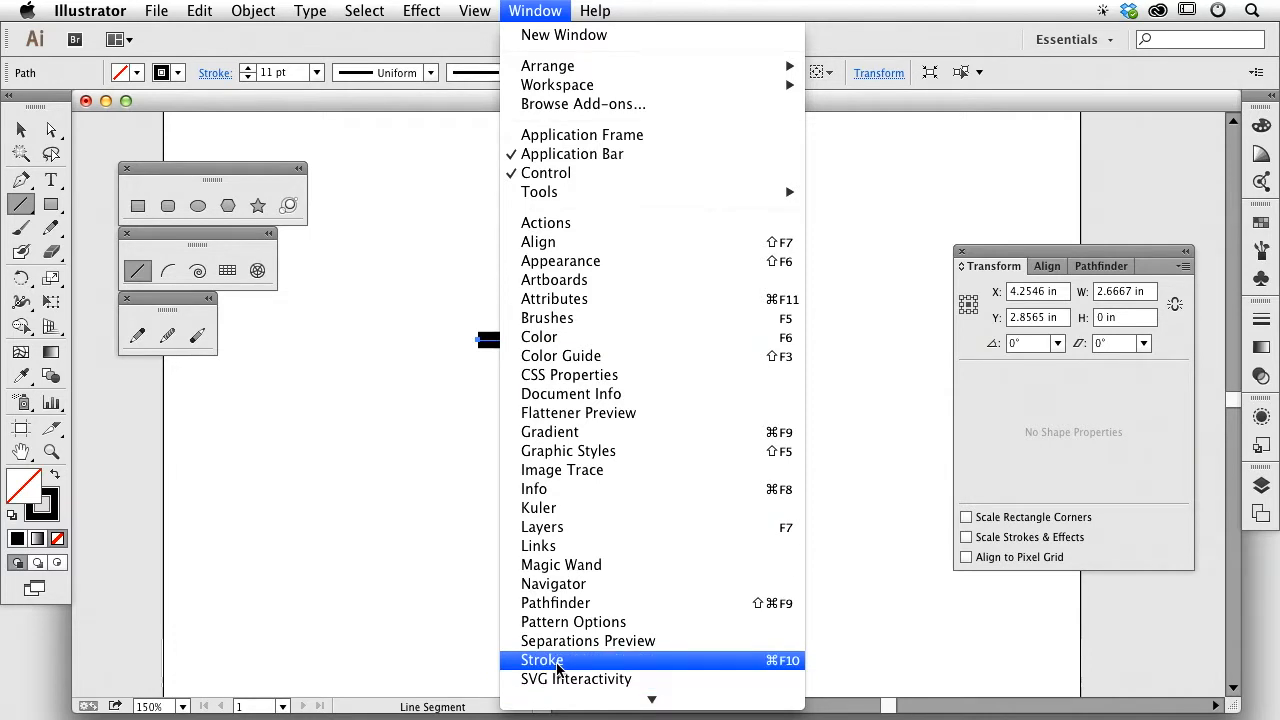
left_click(537, 9)
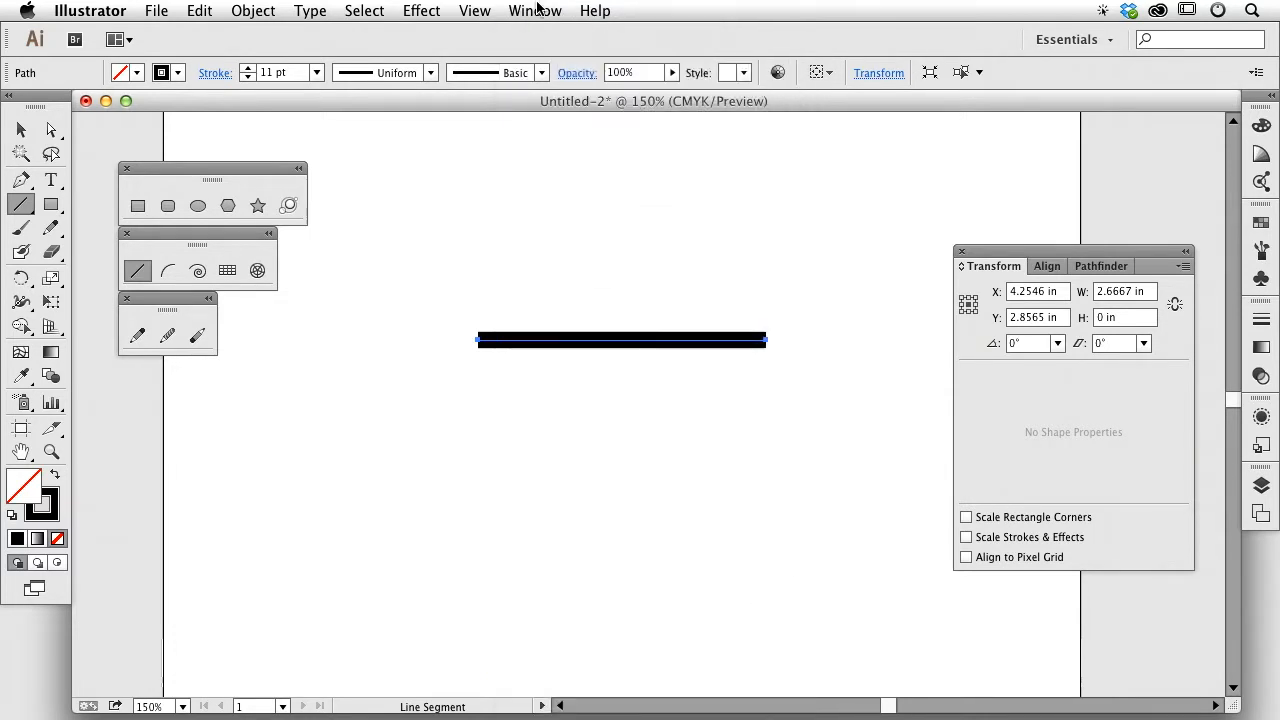
left_click(216, 74)
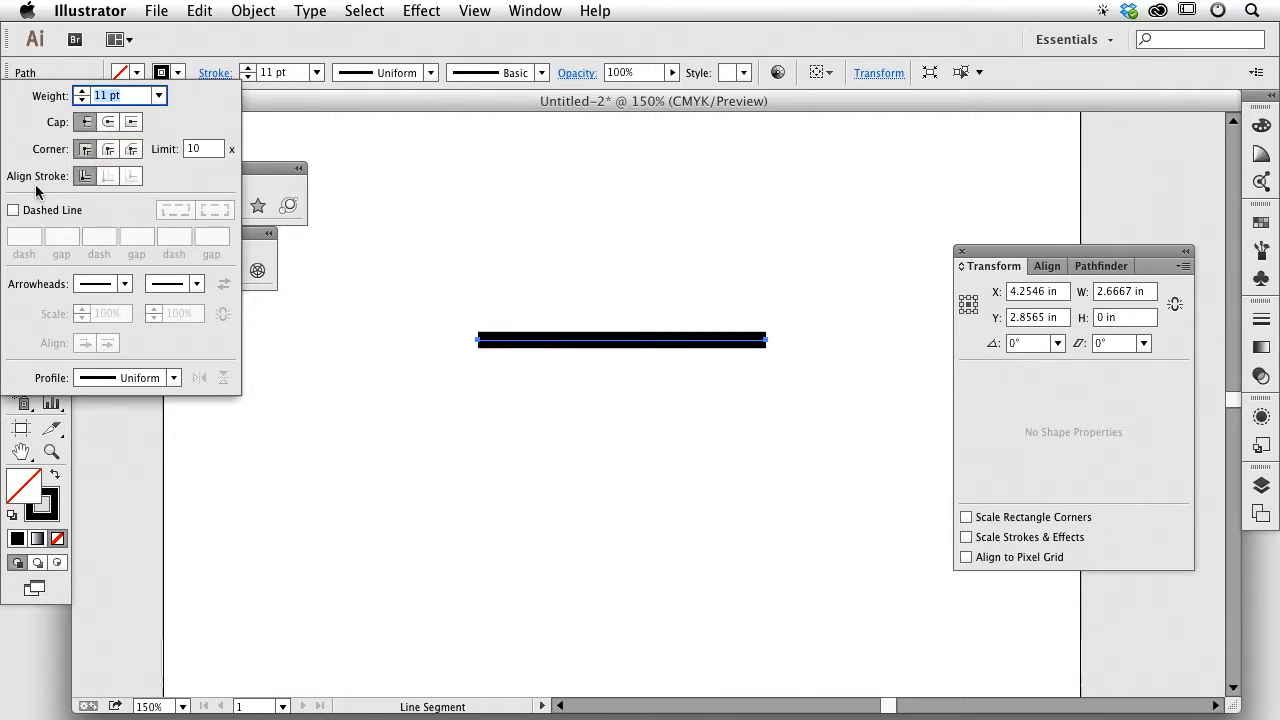
Step: Compare Projecting and Butt caps on the 11 pt line, then settle on Round Cap
left_click(108, 122)
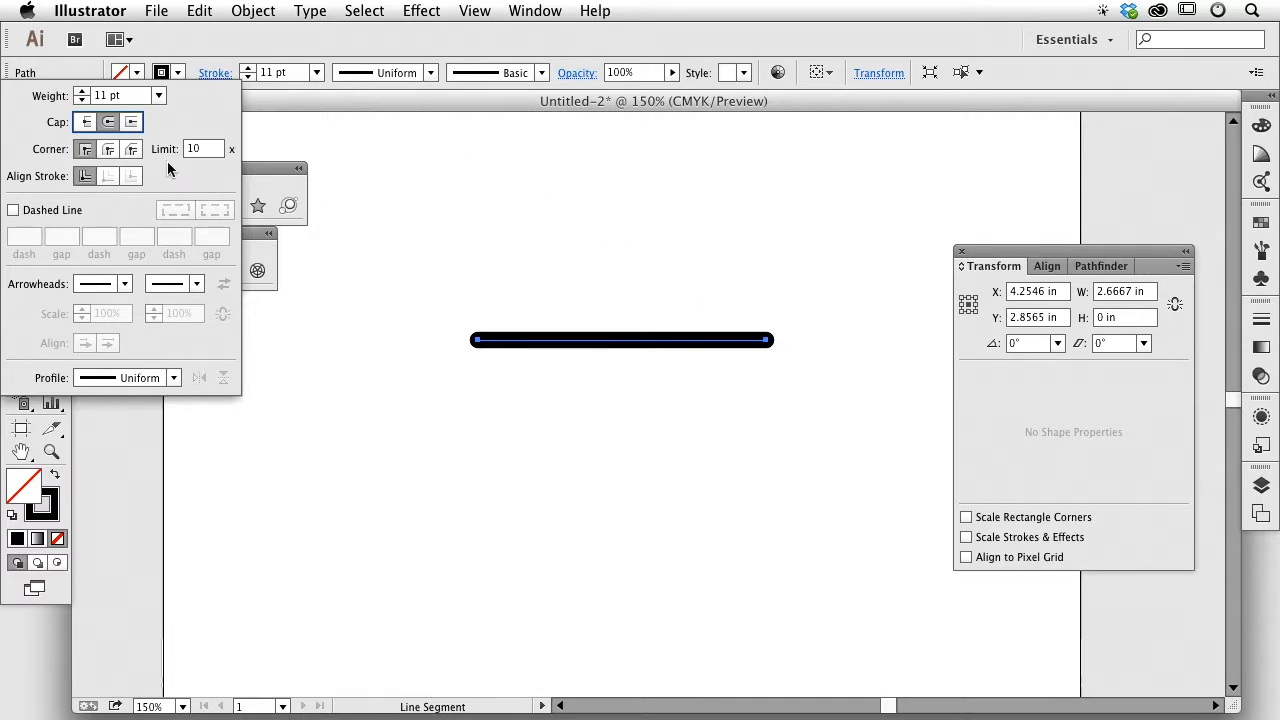
left_click(132, 121)
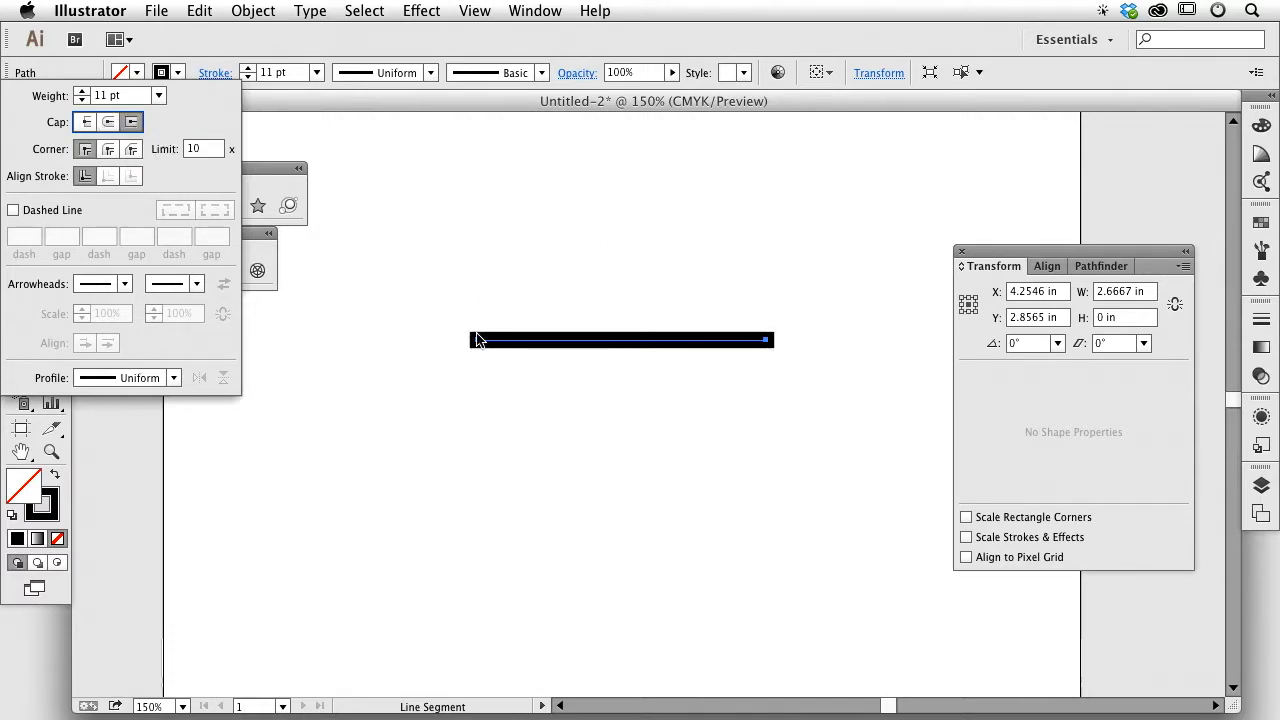
left_click(92, 121)
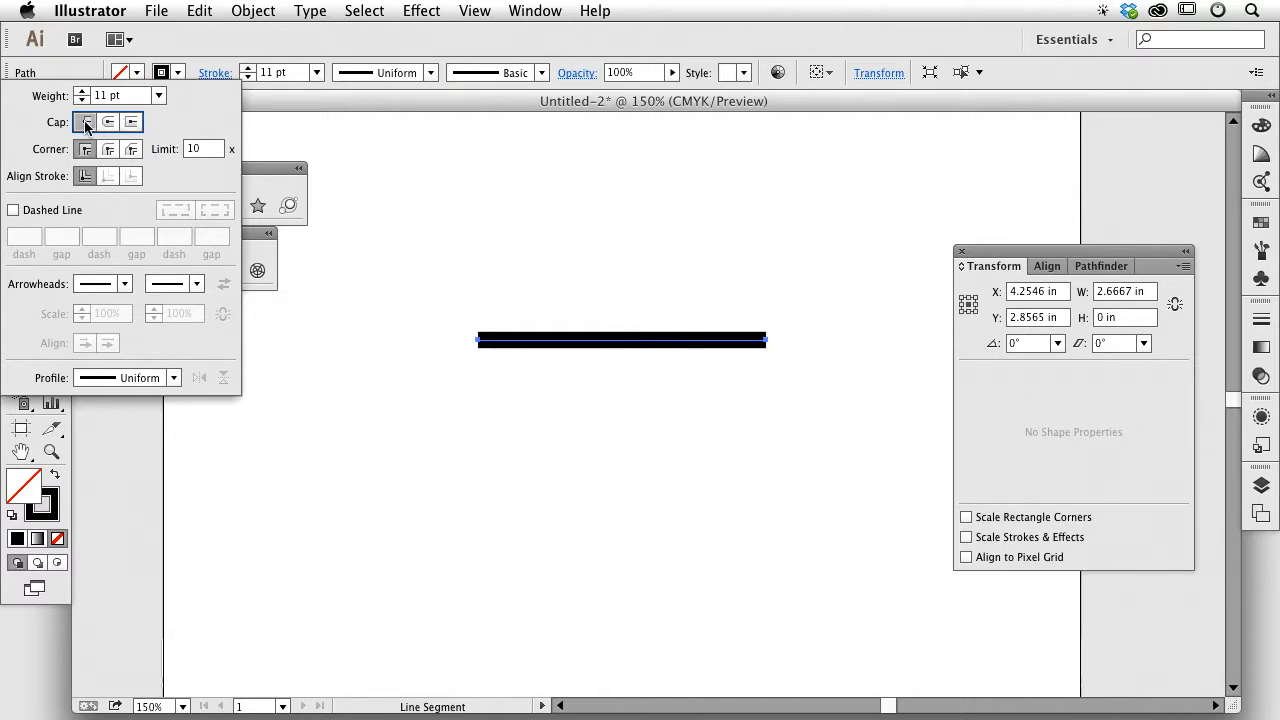
left_click(133, 122)
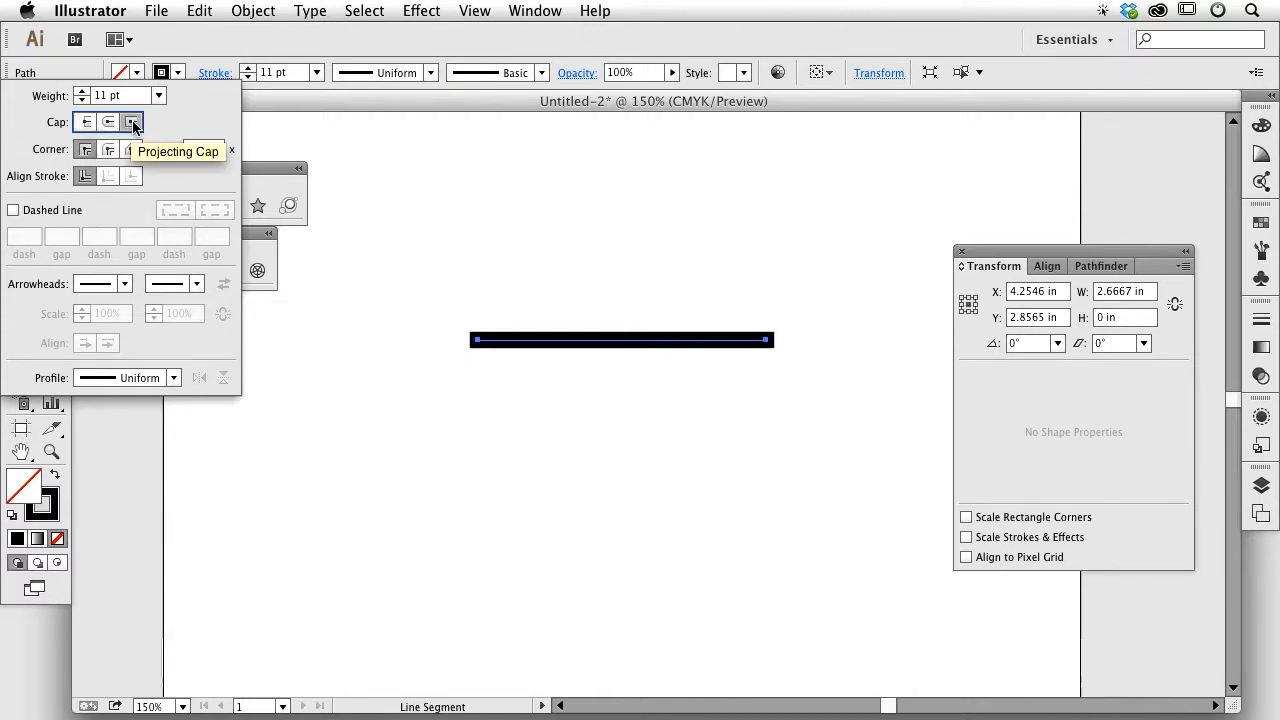
left_click(87, 121)
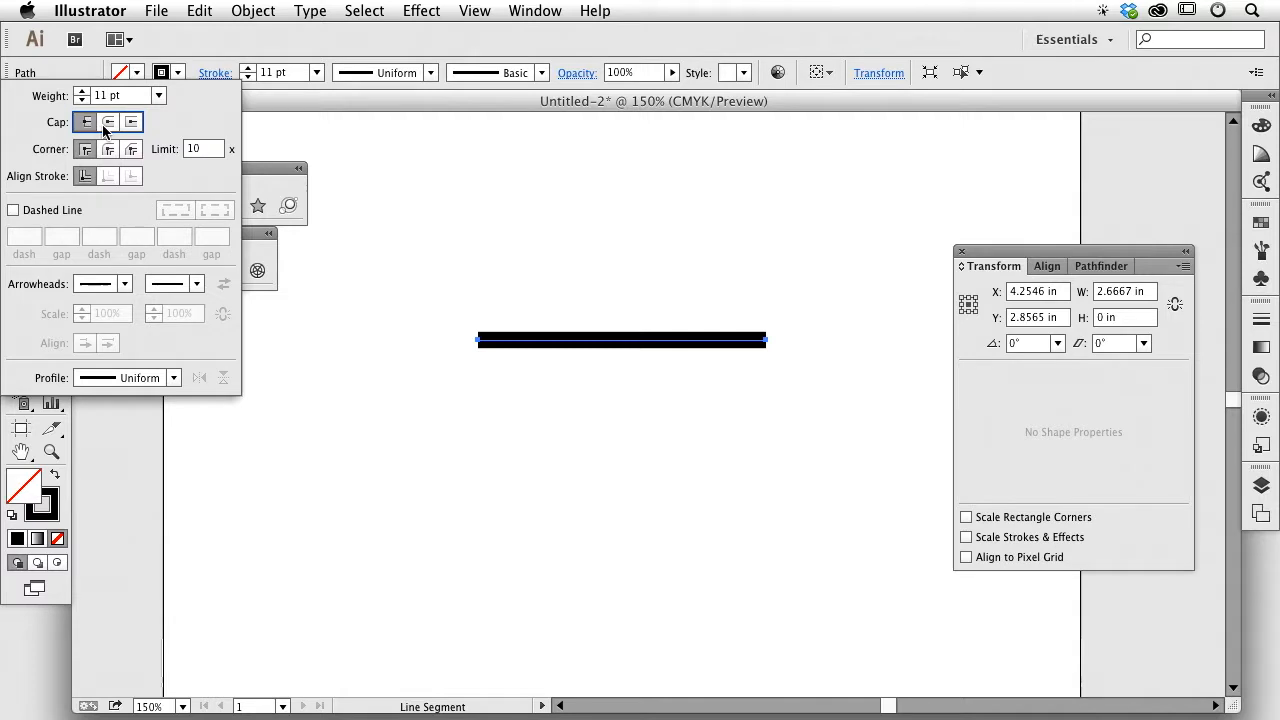
left_click(103, 122)
left_click(215, 73)
Step: Draw a rectangle below the line and set its stroke corners to Round Join
left_click(137, 206)
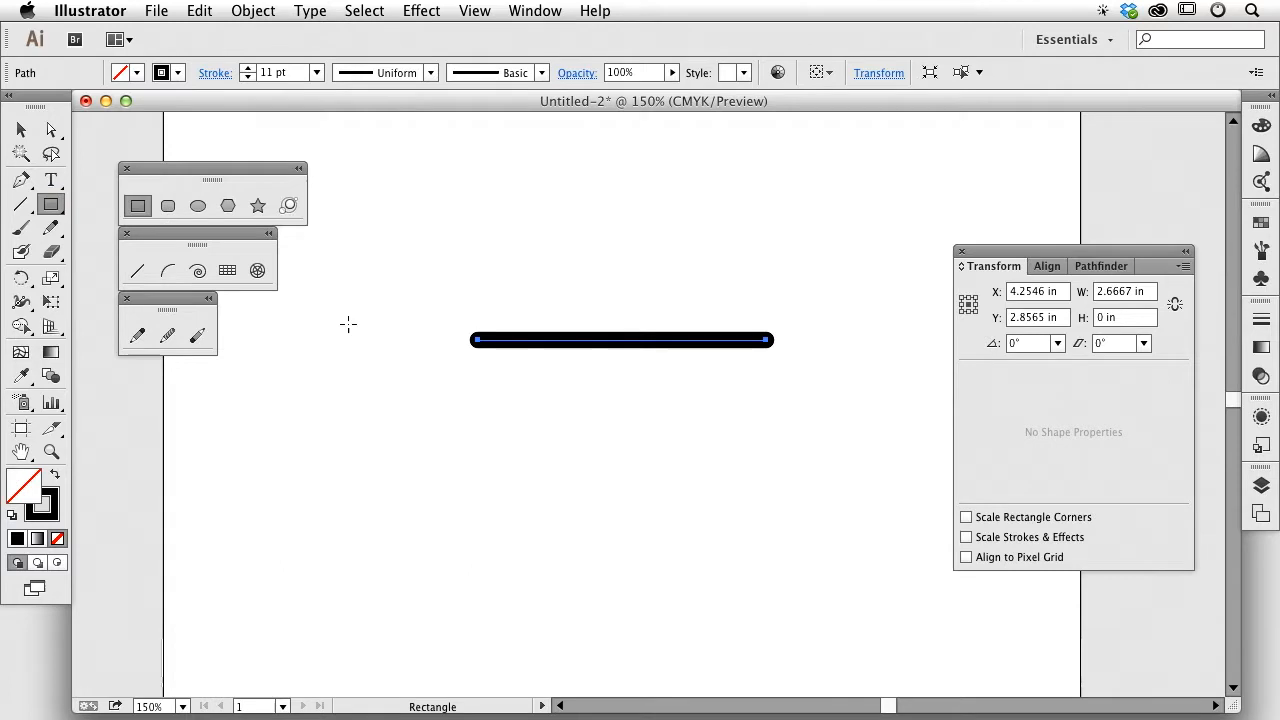
left_click_drag(505, 420, 691, 593)
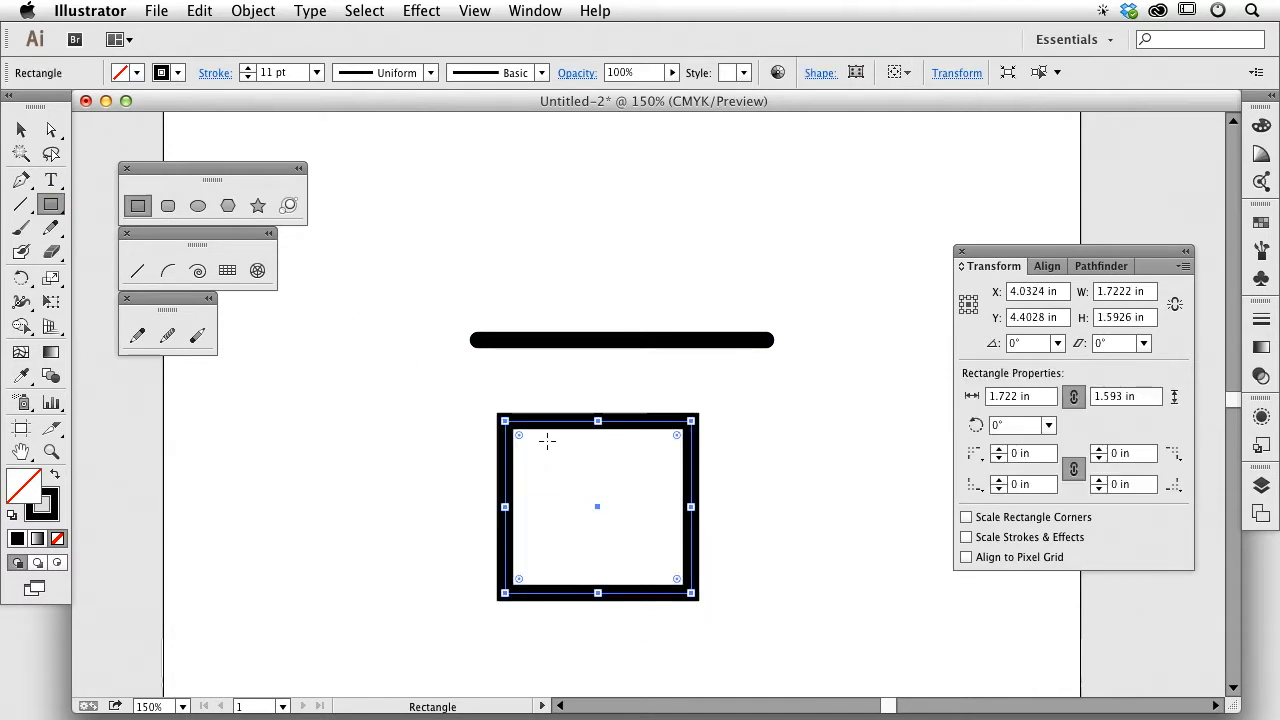
left_click(212, 73)
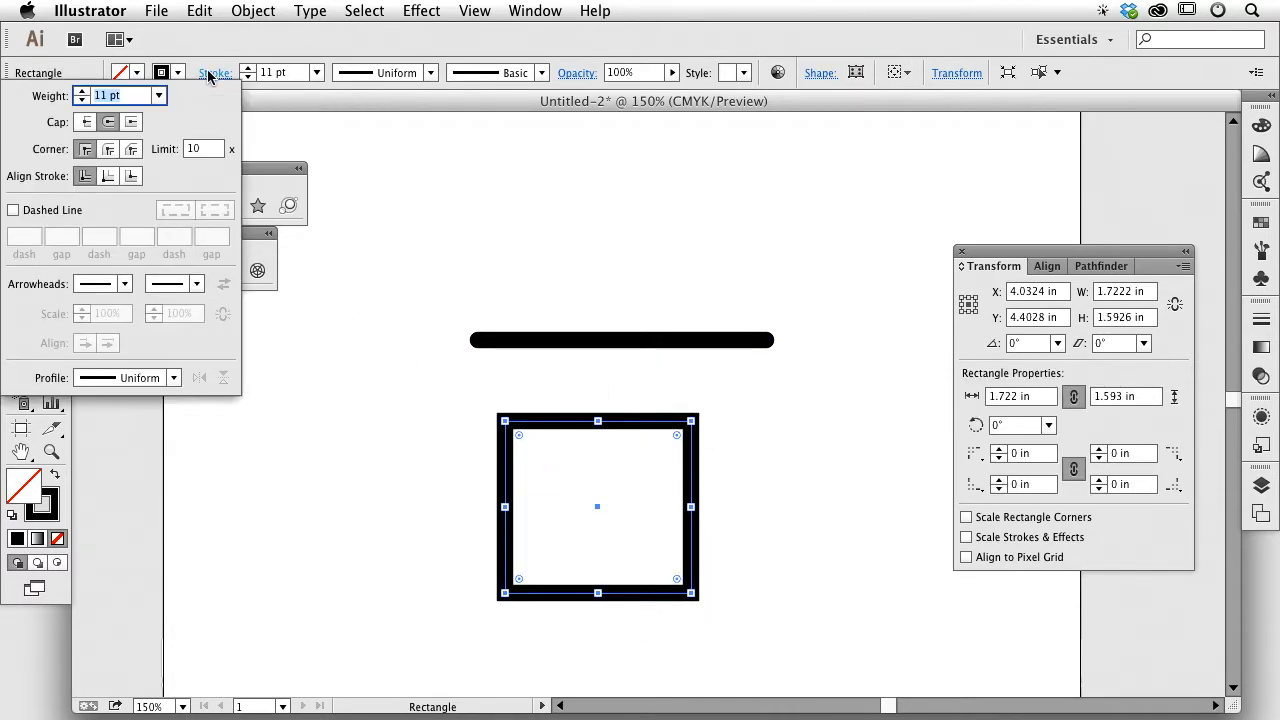
left_click(108, 150)
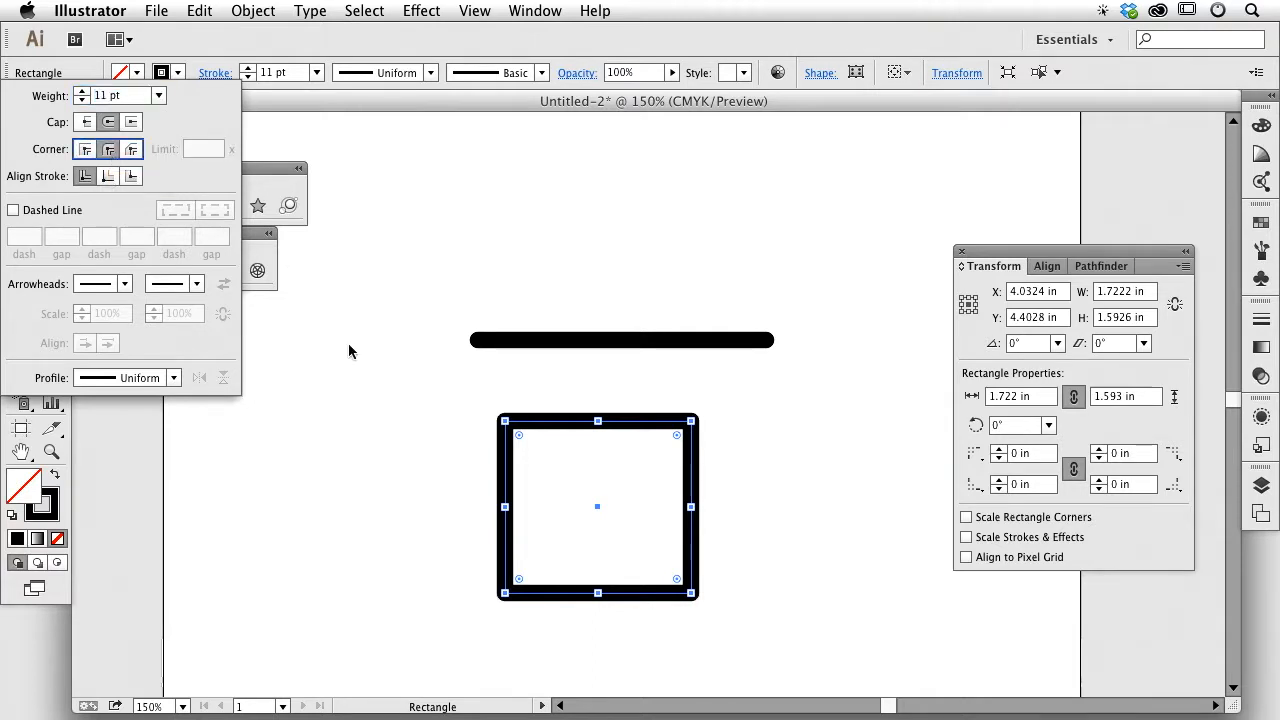
Step: Zoom into the rectangle's corner, compare Bevel and Miter joins, then return to Round Join
key("super+space")
left_click_drag(464, 390, 579, 462)
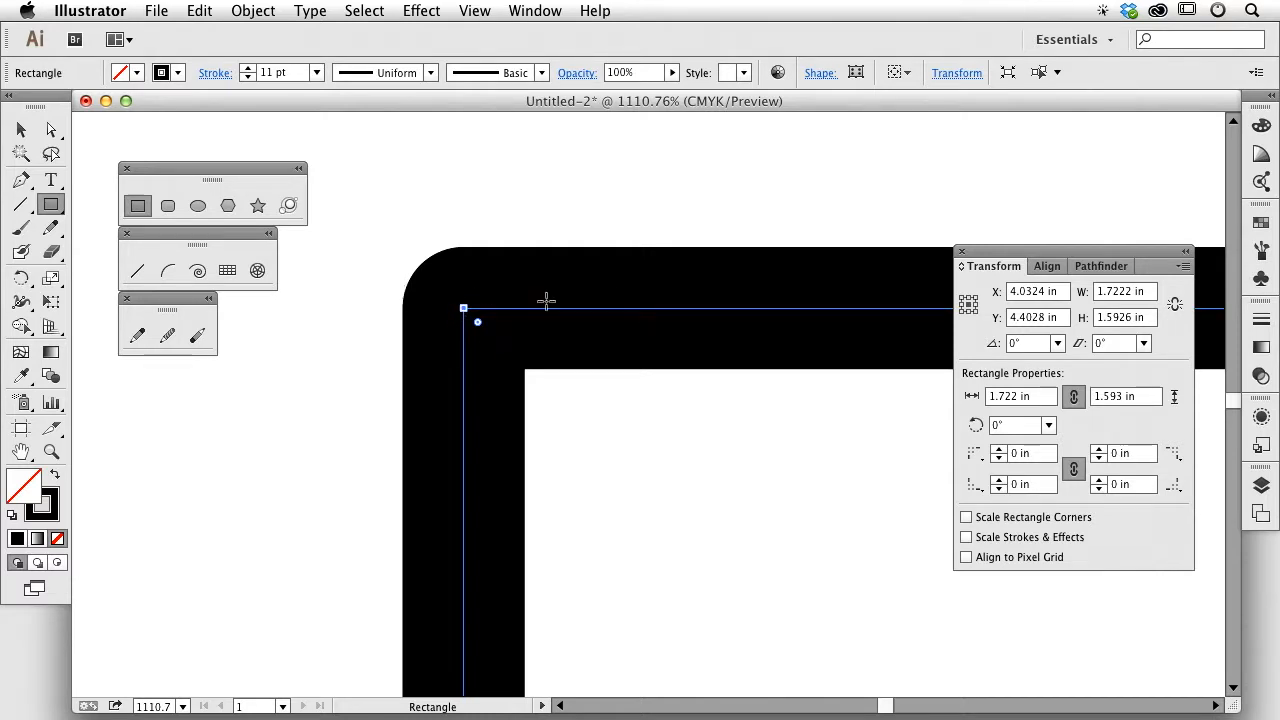
left_click(22, 130)
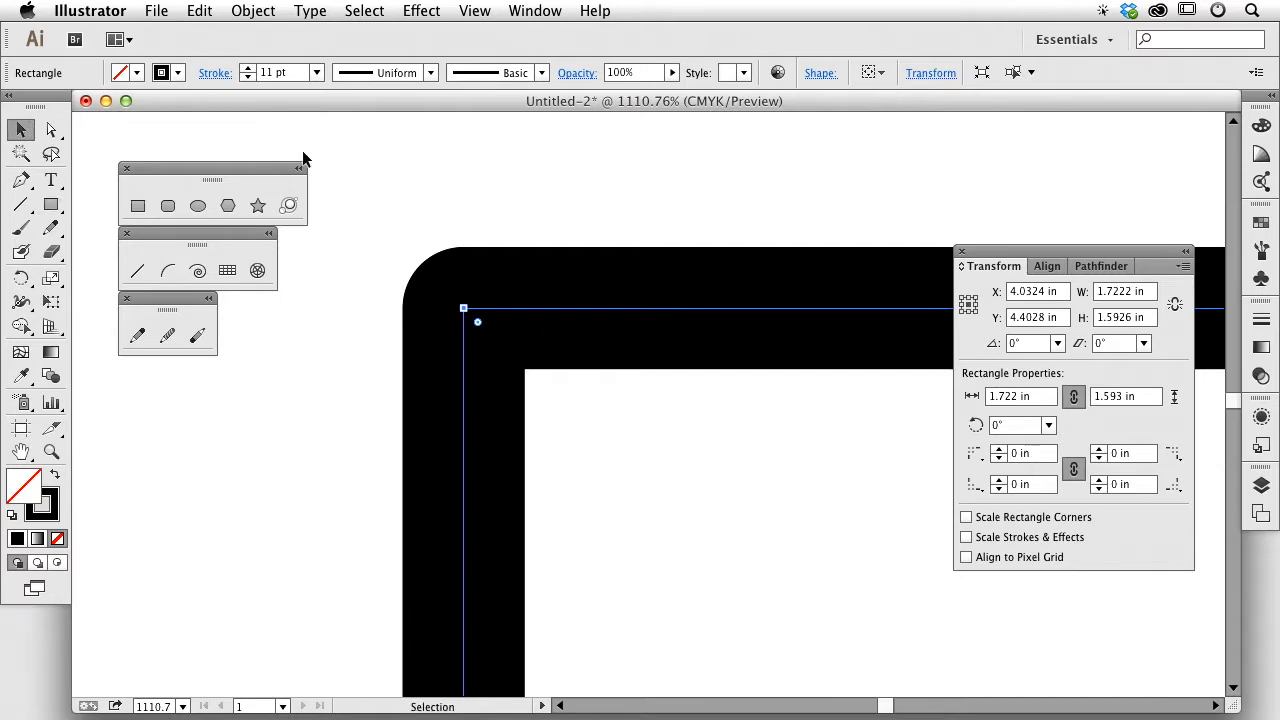
left_click(215, 73)
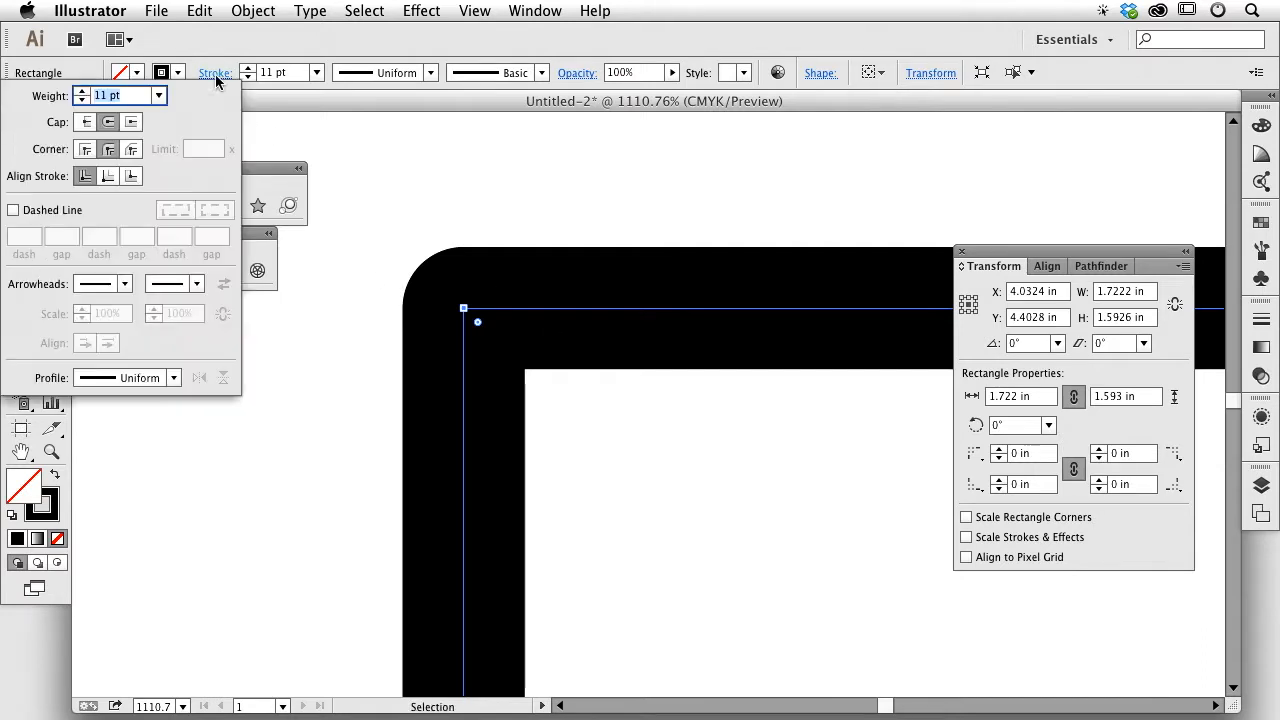
left_click(131, 149)
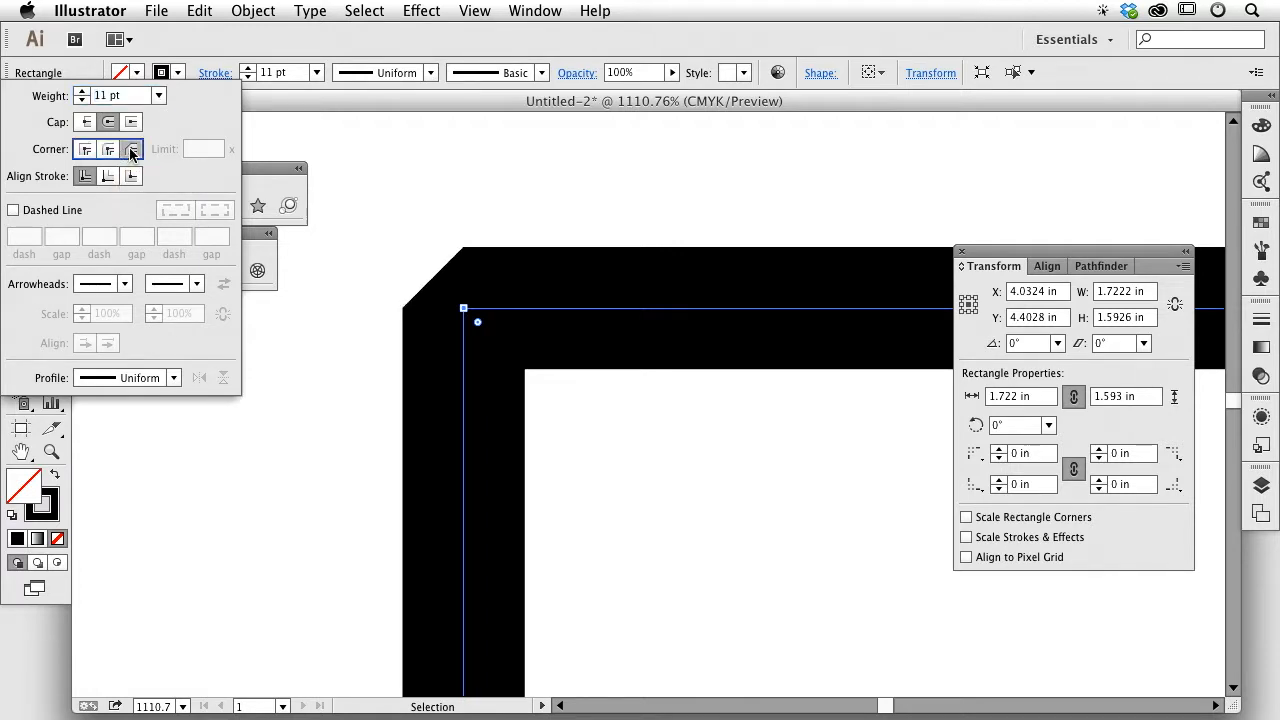
left_click(84, 149)
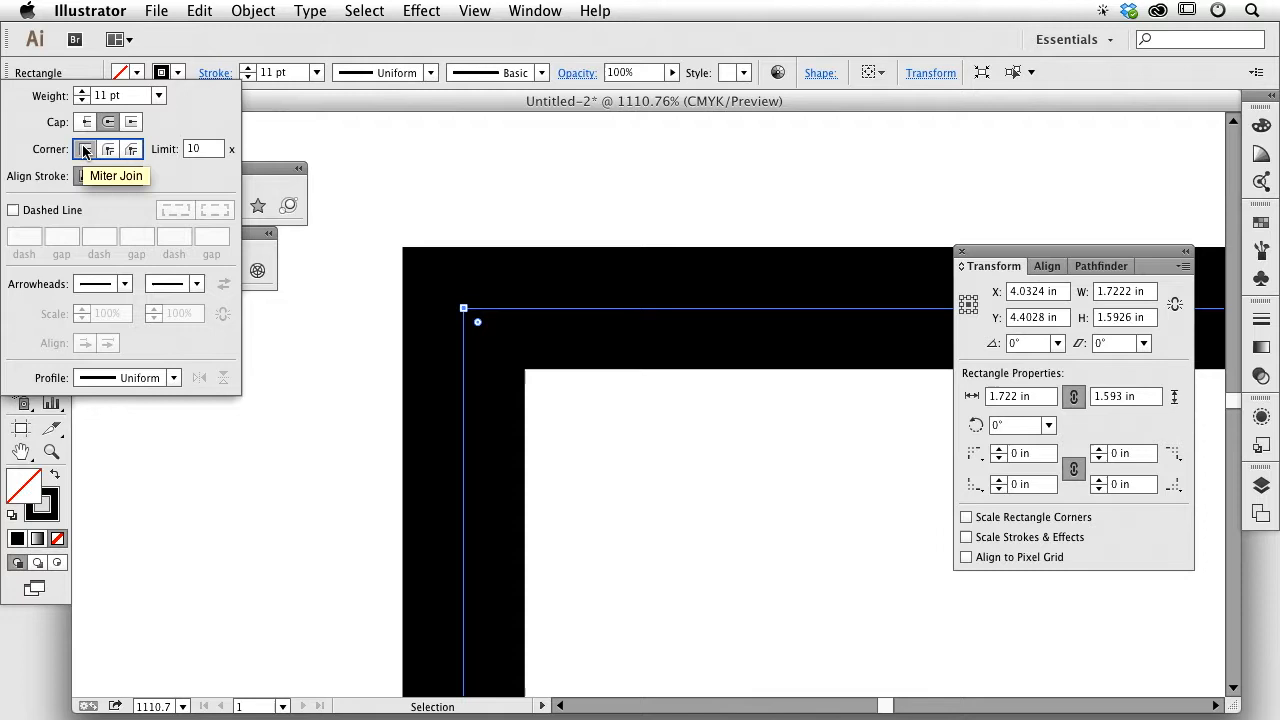
left_click(107, 150)
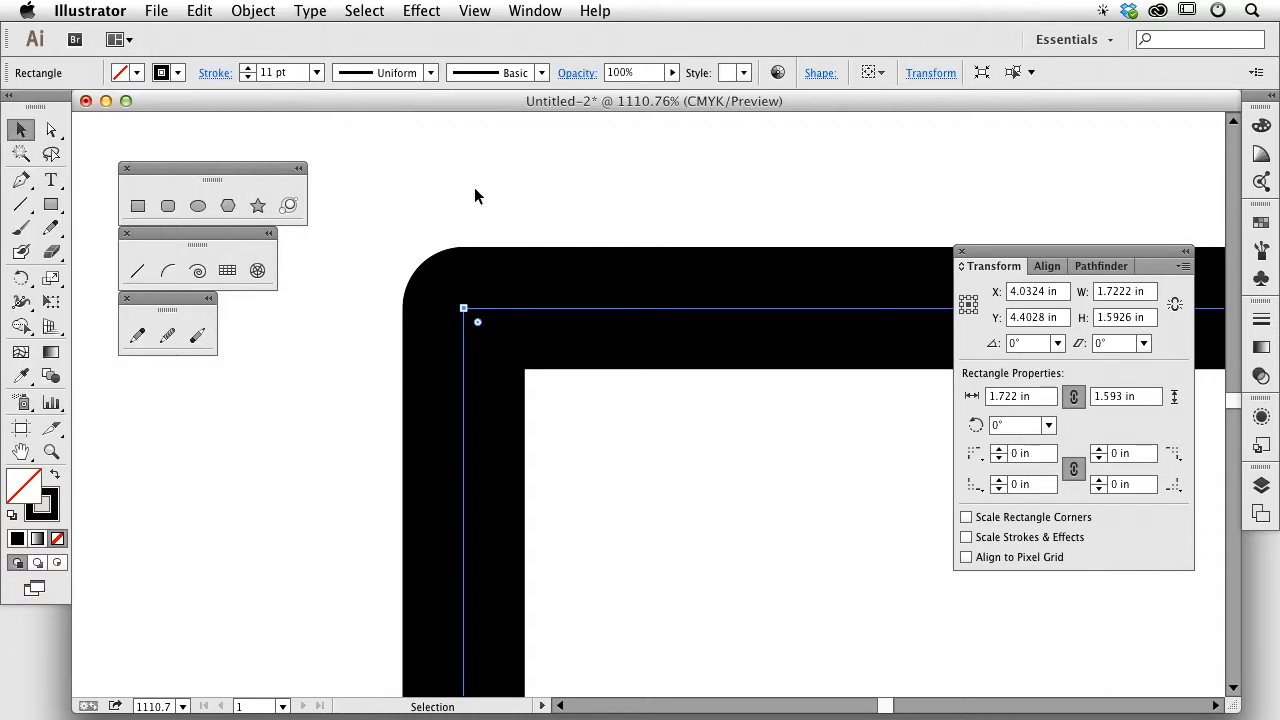
key("super+minus")
key("super+minus")
key("super+minus")
key("super+minus")
key("super+minus")
key("super+minus")
Step: Move the line and rectangle together up and to the left
key("space")
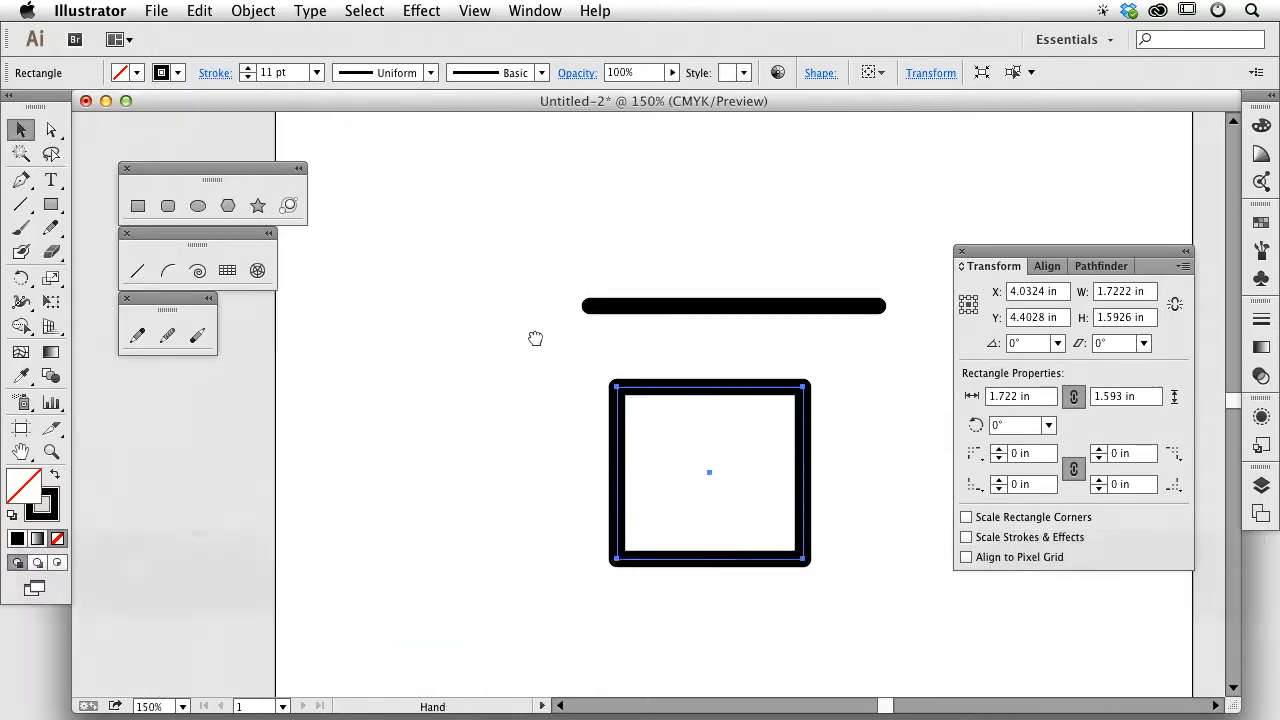
left_click_drag(477, 194, 449, 238)
left_click(703, 531)
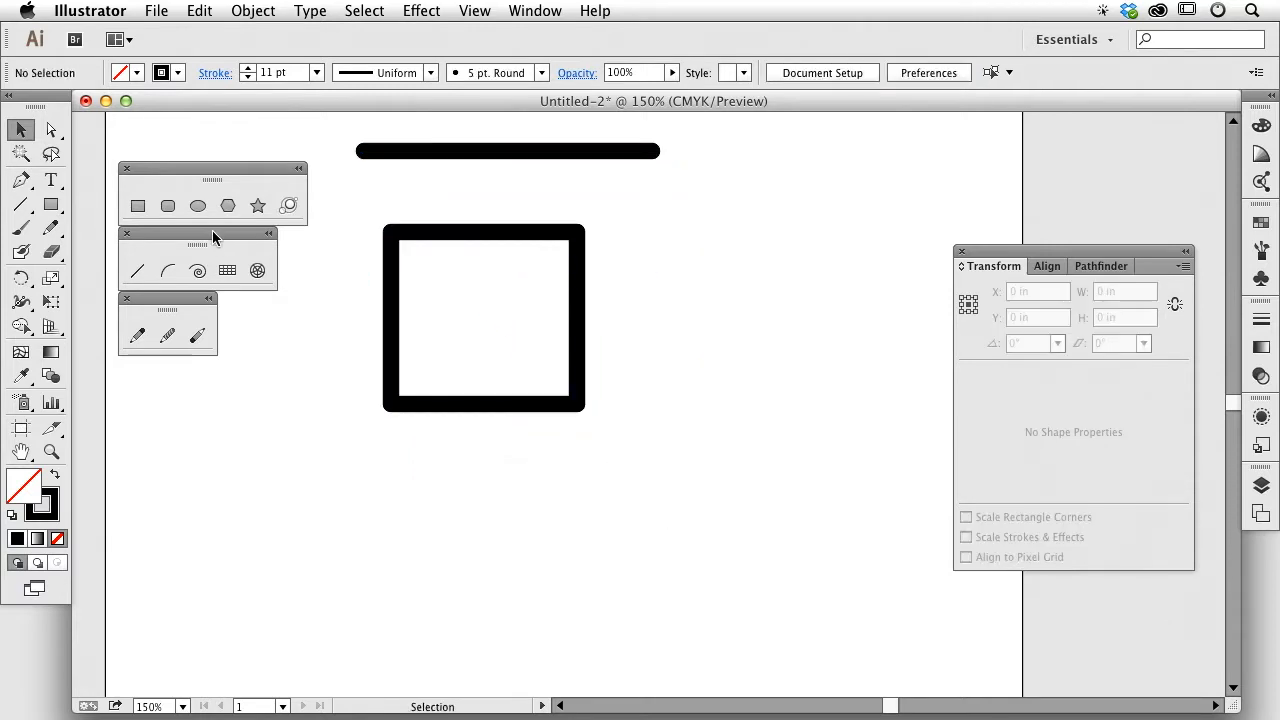
Step: Draw a 50-point star on the canvas and zoom out to fit it
left_click(258, 205)
left_click(543, 545)
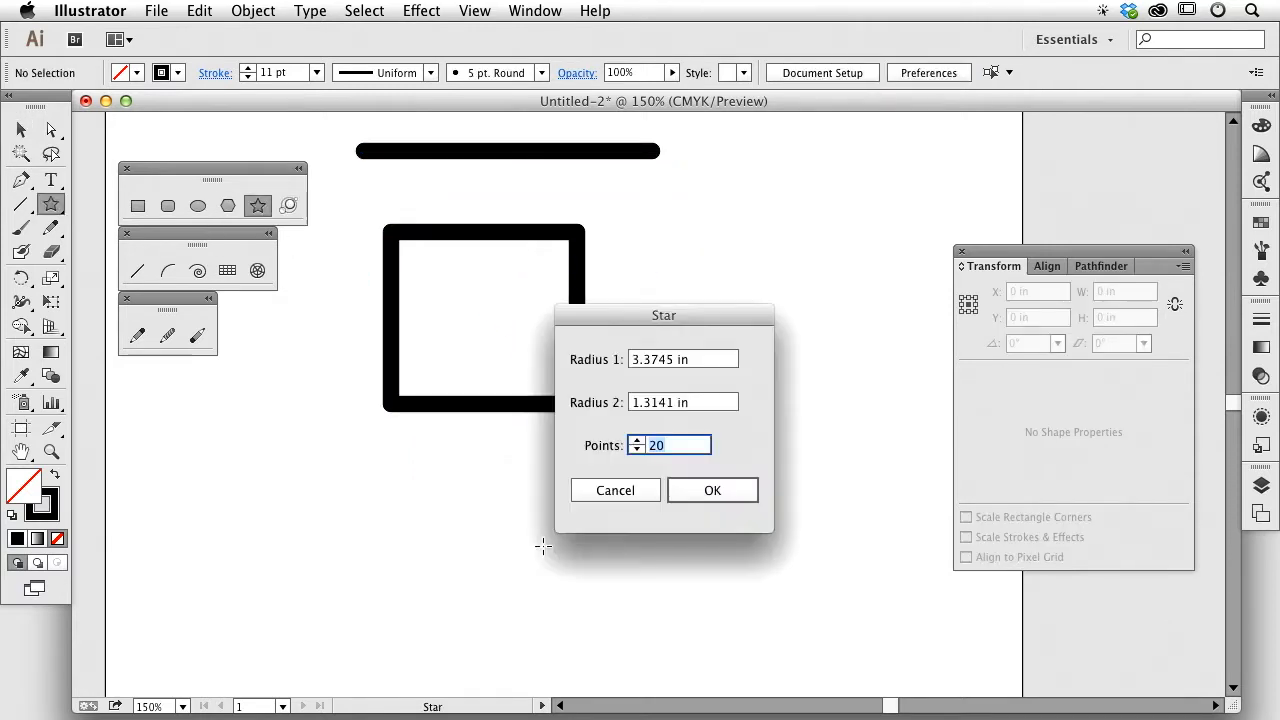
type("50")
key("Return")
left_click(21, 130)
key("super+minus")
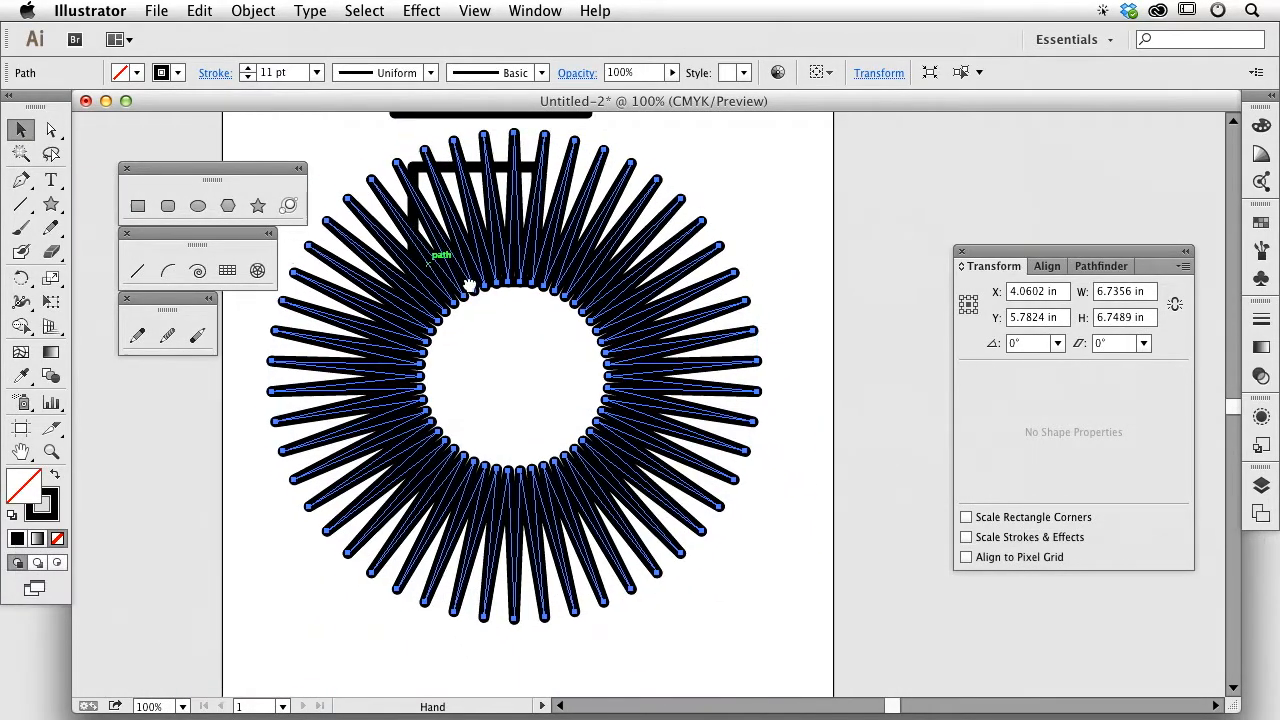
Step: Move the star down-right and give its stroke butt caps and miter joins
left_click_drag(508, 270, 552, 373)
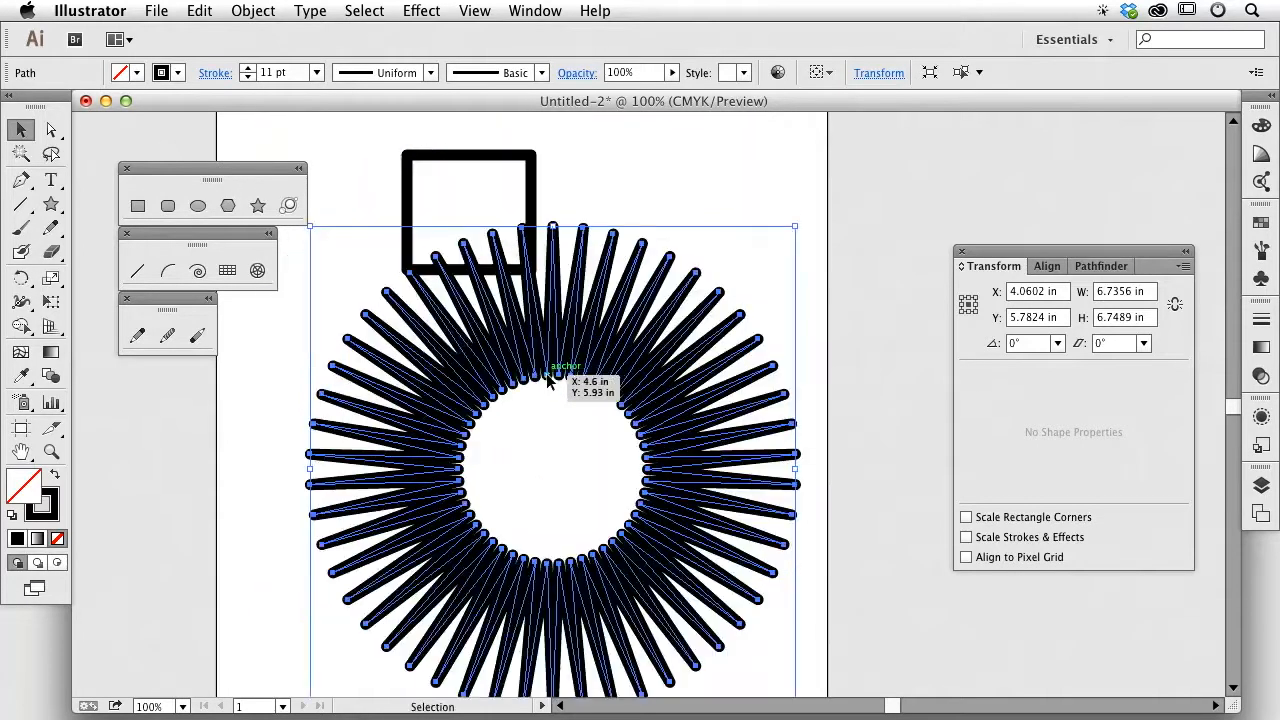
left_click(214, 73)
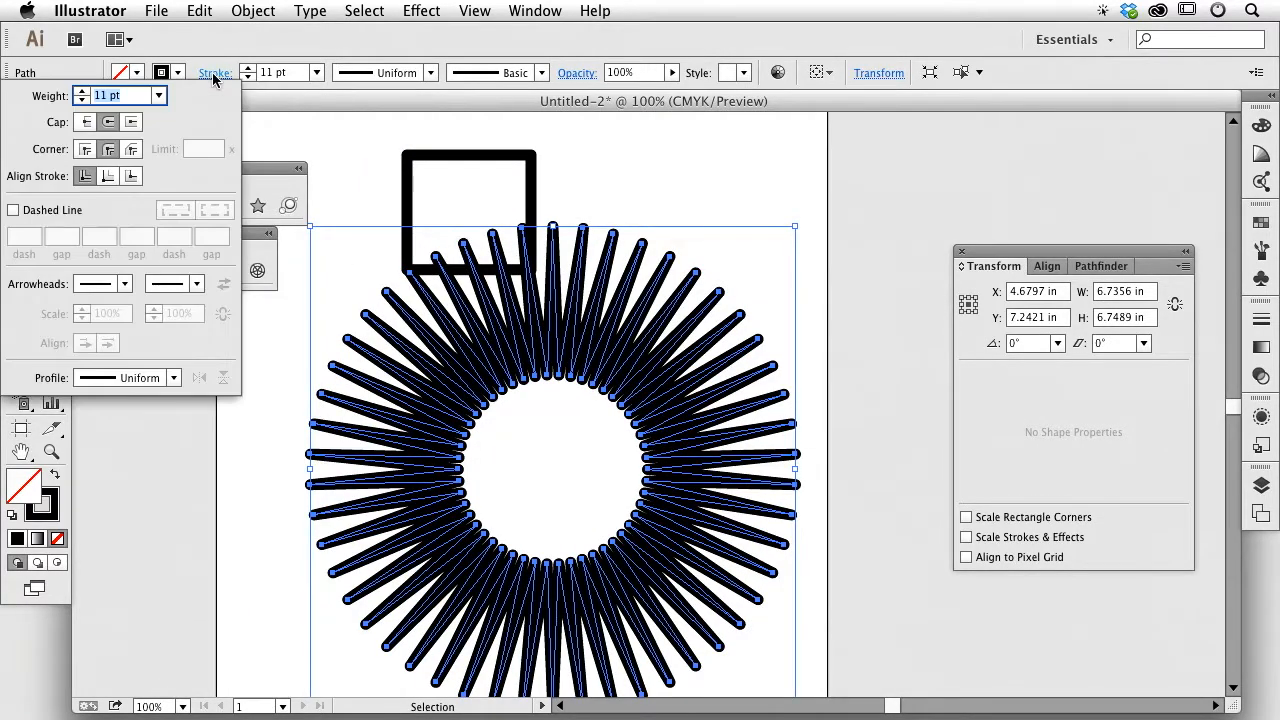
left_click(85, 122)
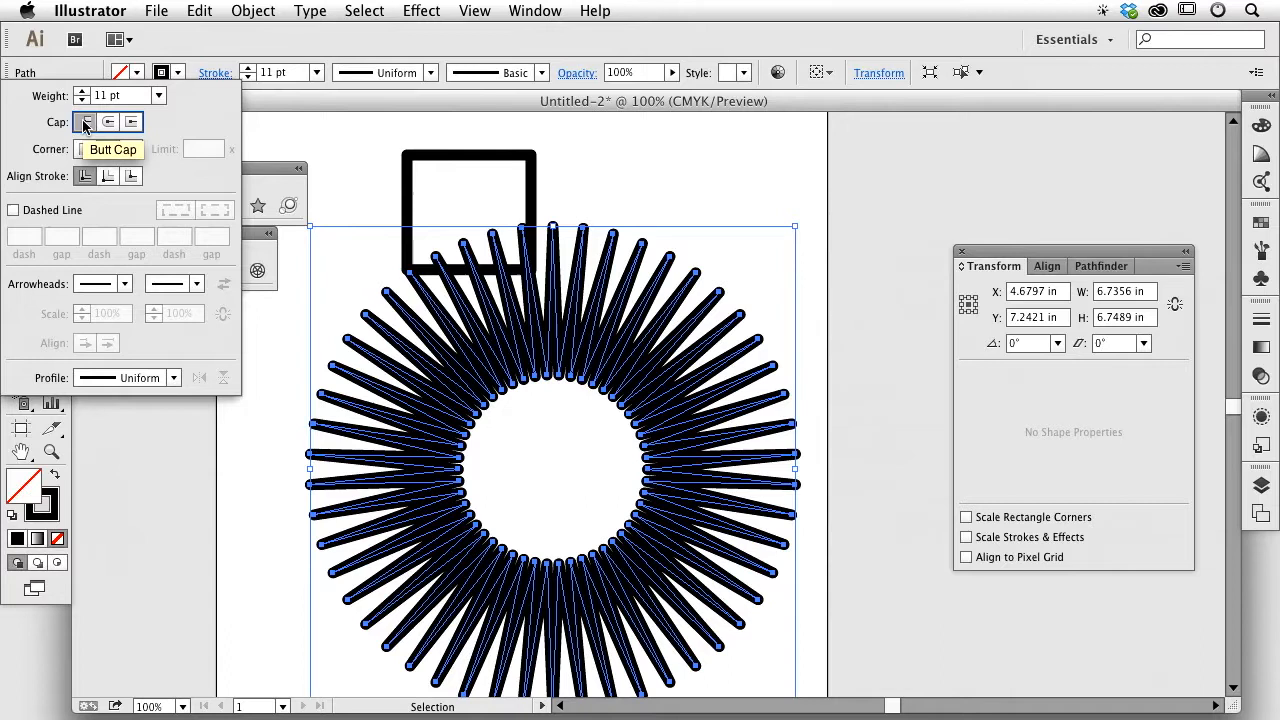
left_click(85, 149)
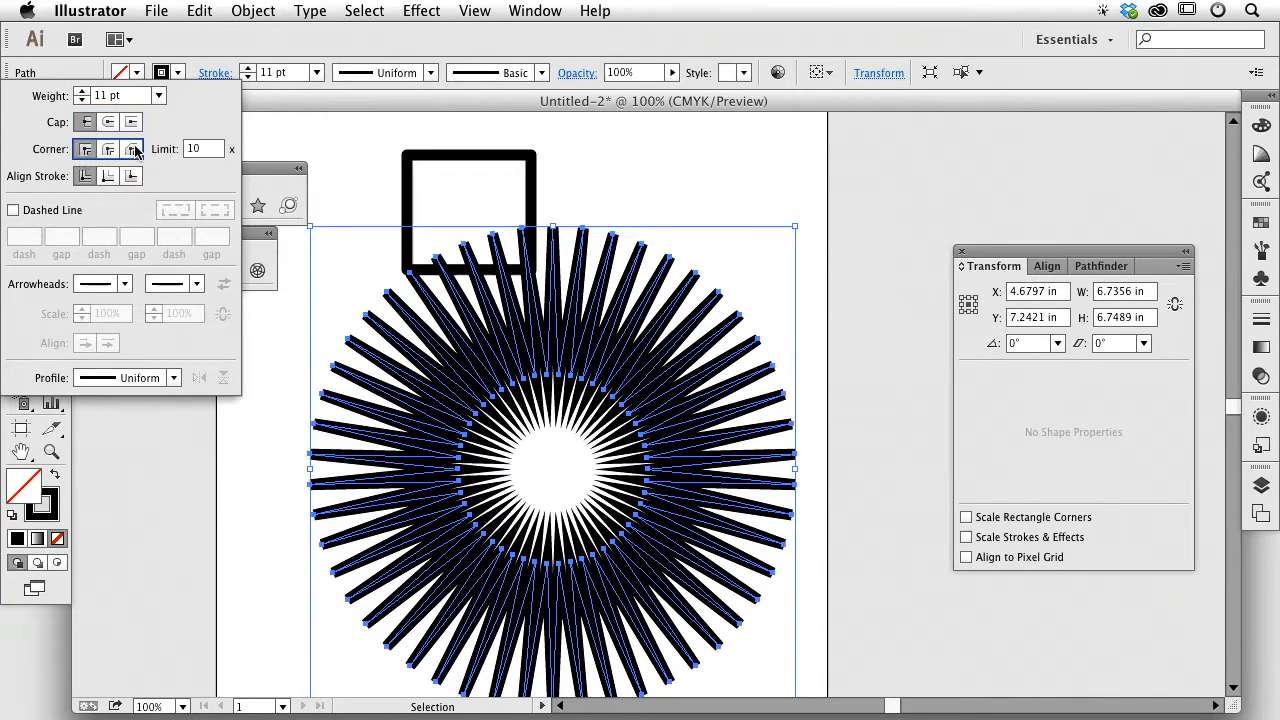
left_click(594, 180)
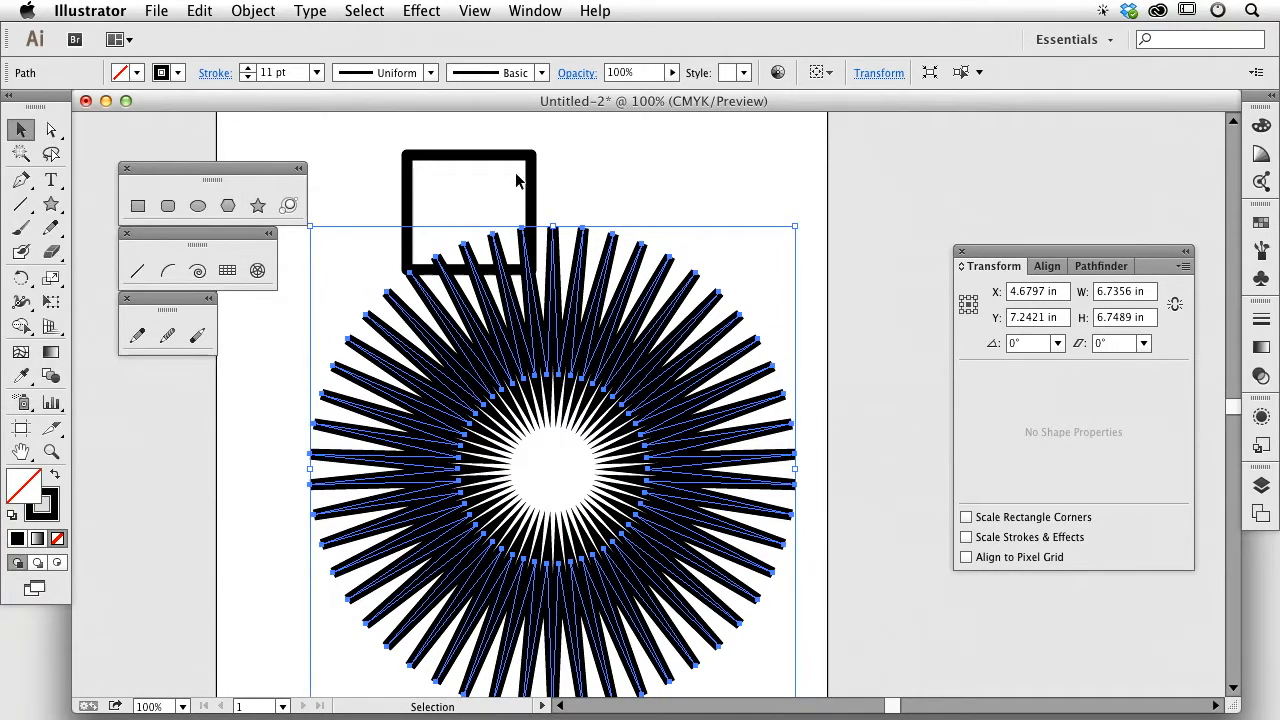
Step: Delete the square and thin the star's stroke weight to 6 pt
left_click(418, 173)
key("Delete")
left_click(530, 330)
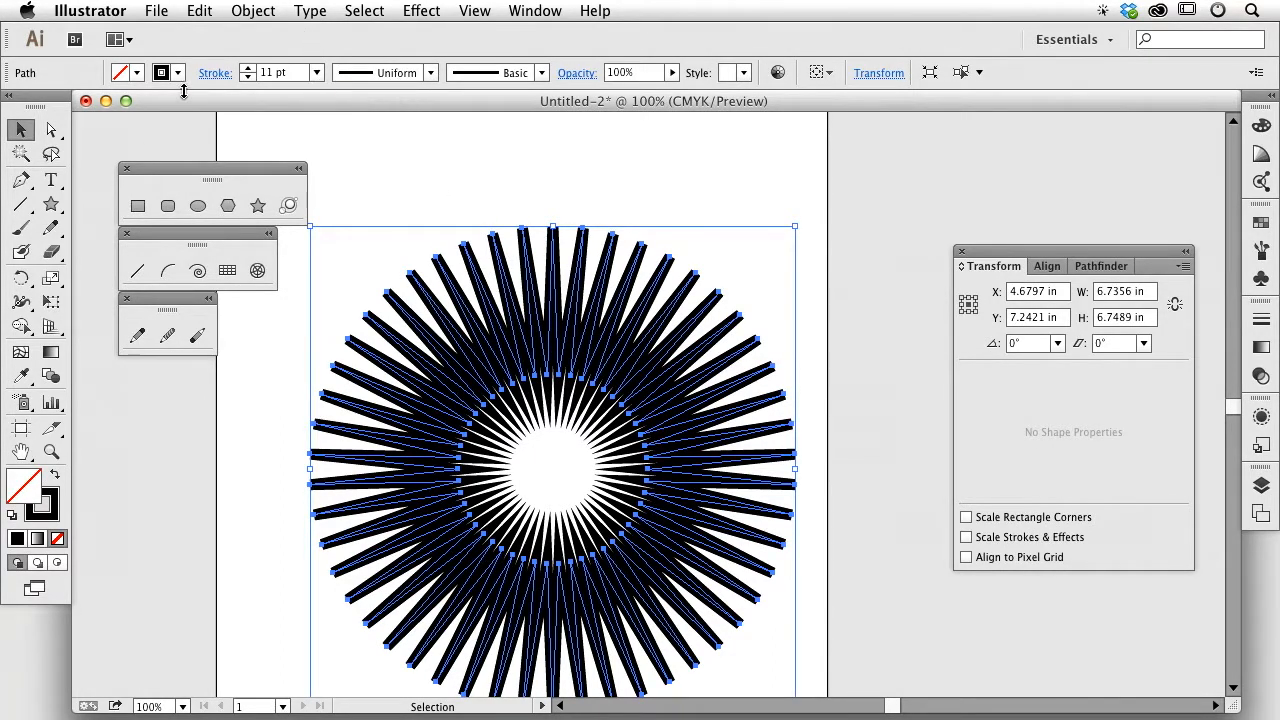
left_click(247, 78)
left_click(247, 78)
left_click(247, 78)
left_click(247, 78)
left_click(247, 78)
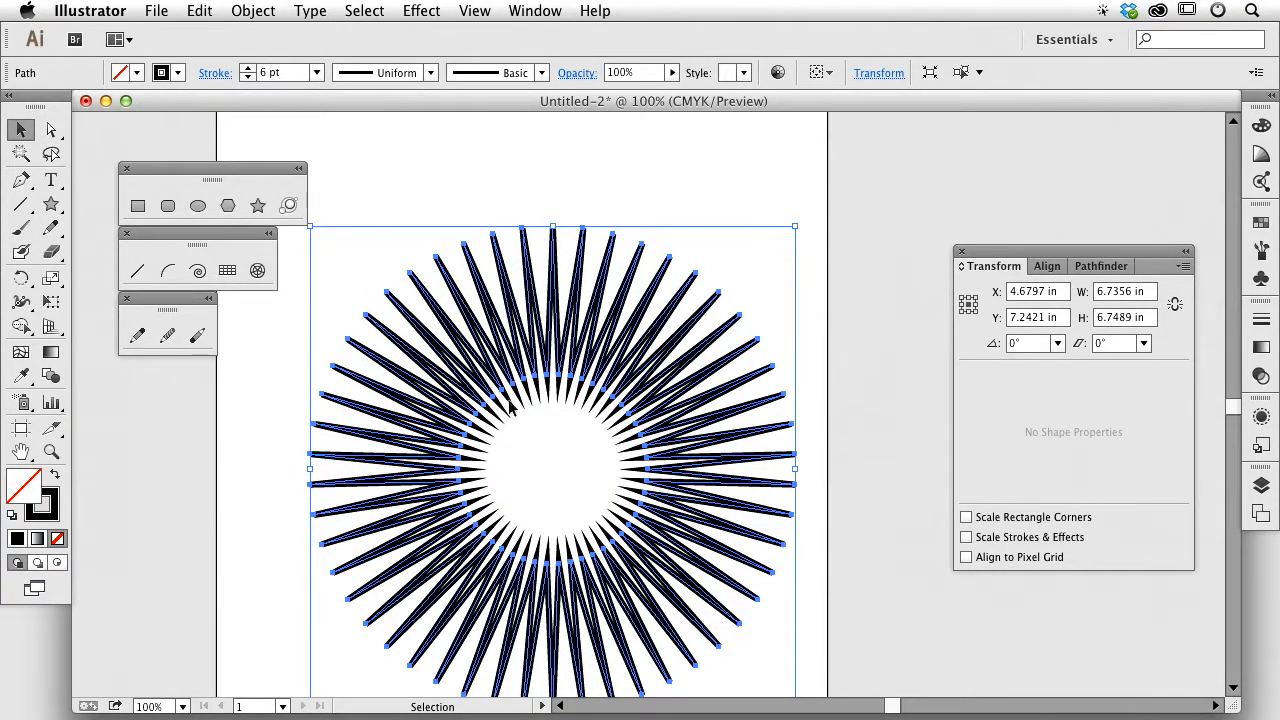
Step: Zoom in and pan across the star's spikes to inspect the mitered joins, then zoom back out
key("super+space")
left_click_drag(452, 406, 594, 477)
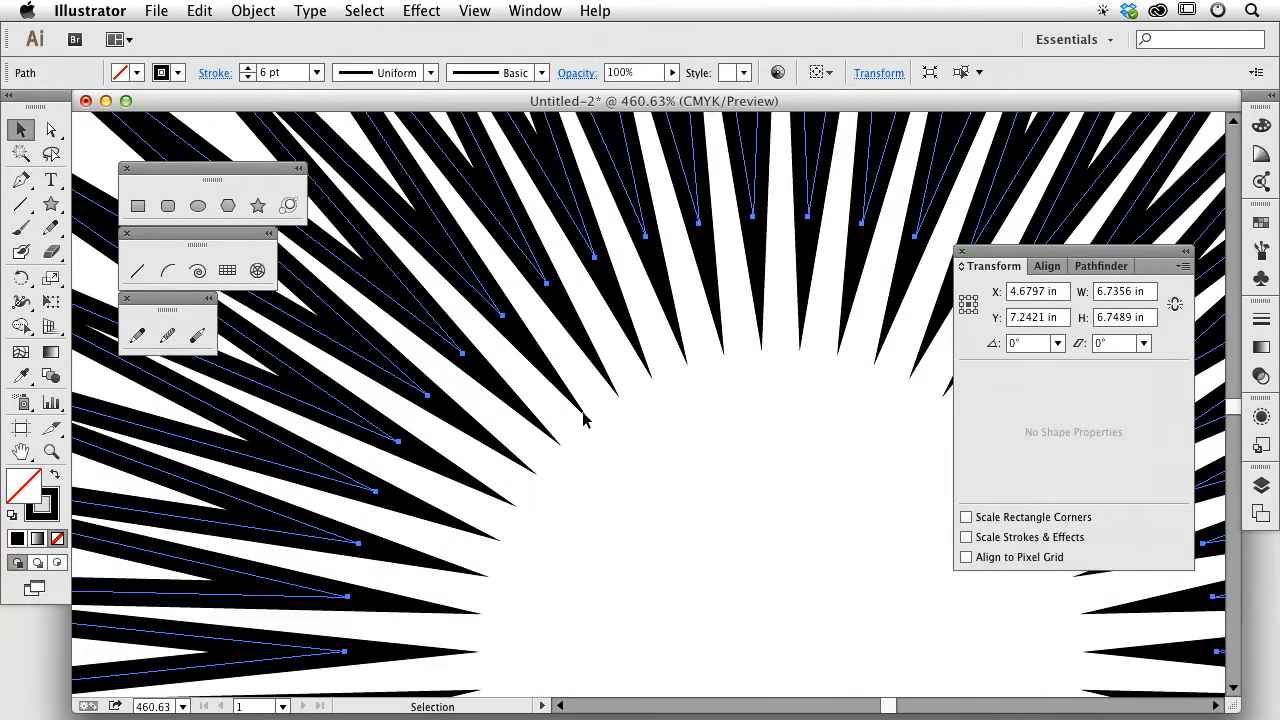
mouse_move(585, 420)
left_mouse_down()
mouse_move(651, 548)
mouse_move(543, 534)
mouse_move(549, 414)
mouse_move(720, 623)
left_mouse_up()
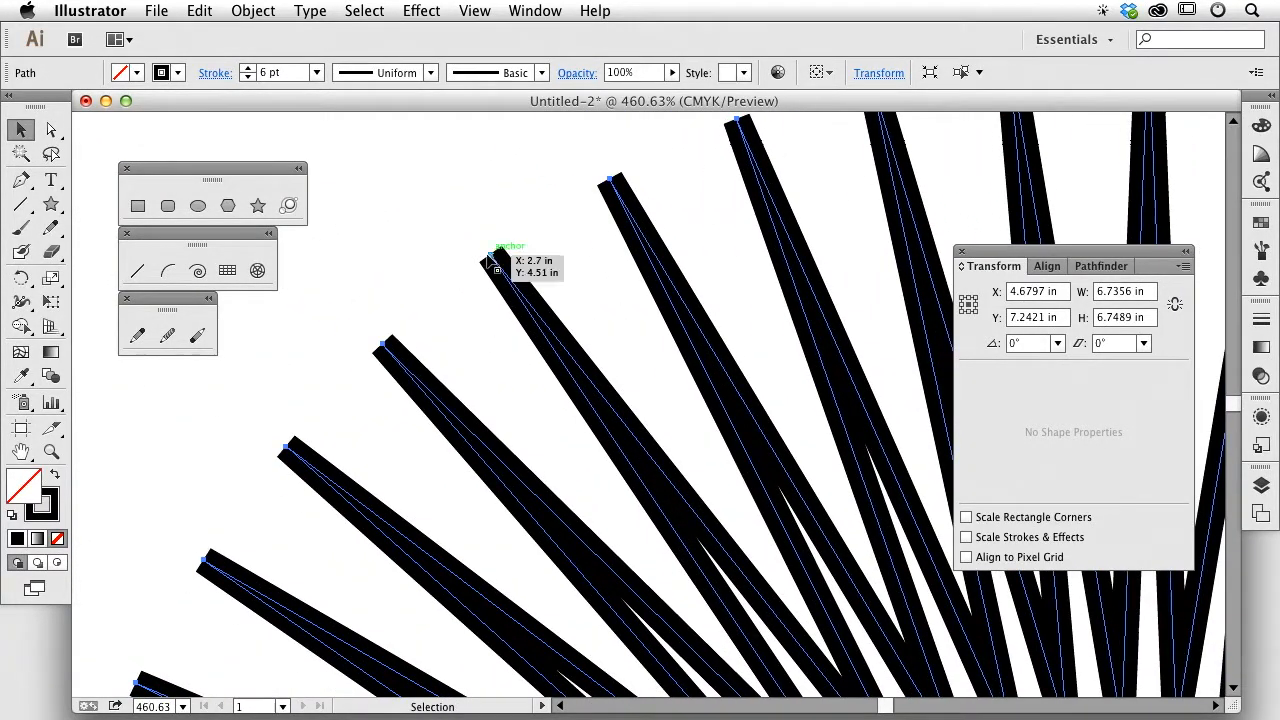
key("space")
mouse_move(691, 461)
left_mouse_down()
mouse_move(549, 214)
mouse_move(569, 296)
left_mouse_up()
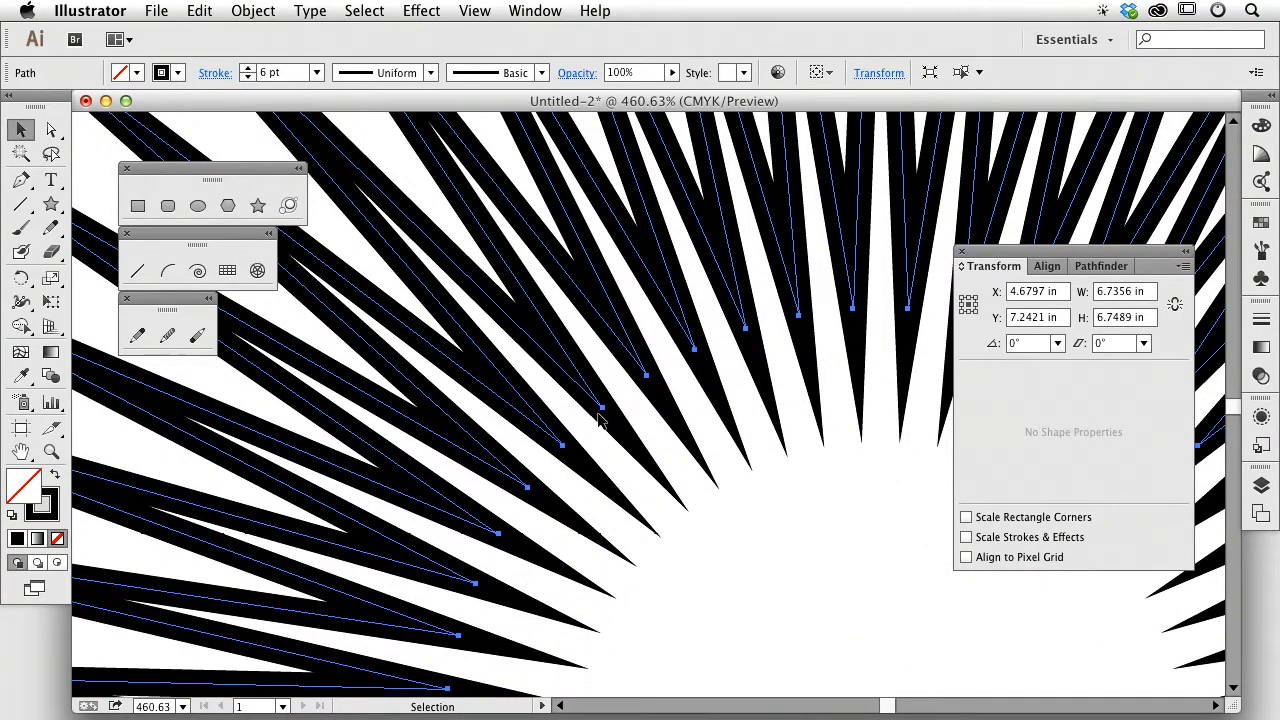
key("super+minus")
key("super+minus")
key("super+minus")
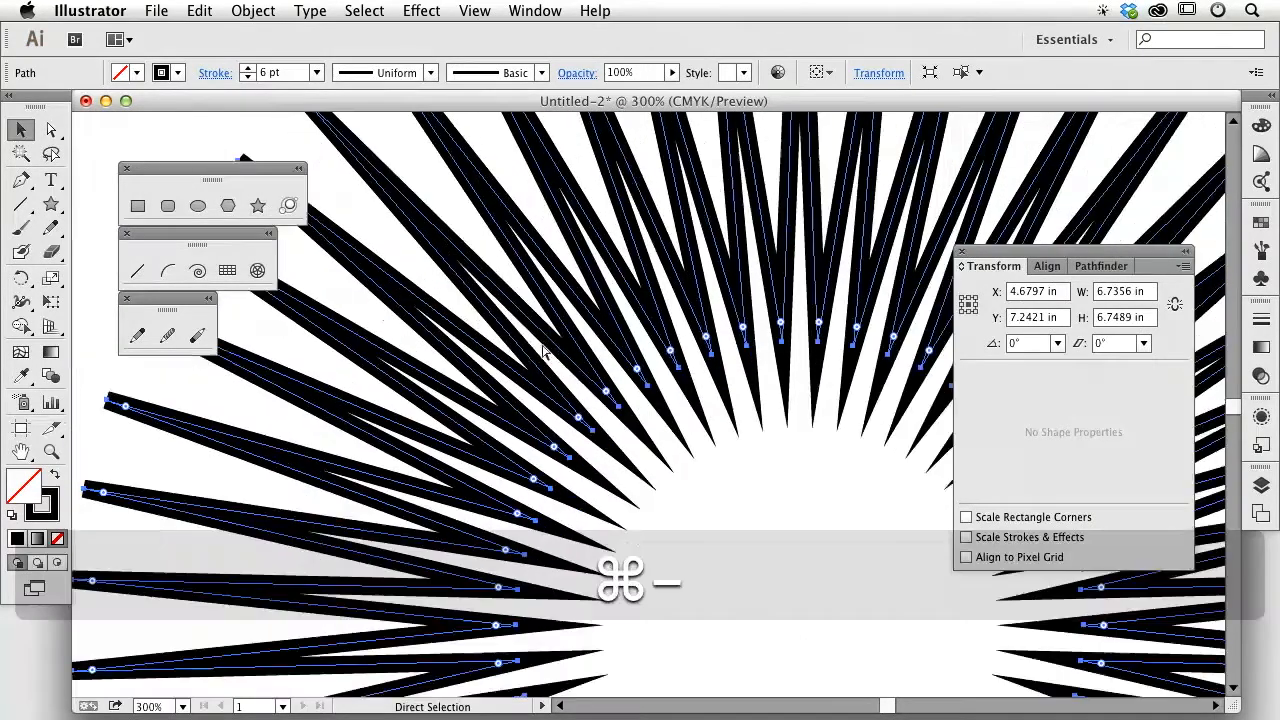
Step: Try star stroke weights from 3 pt up to 11 pt, settling on 7 pt
left_click(248, 78)
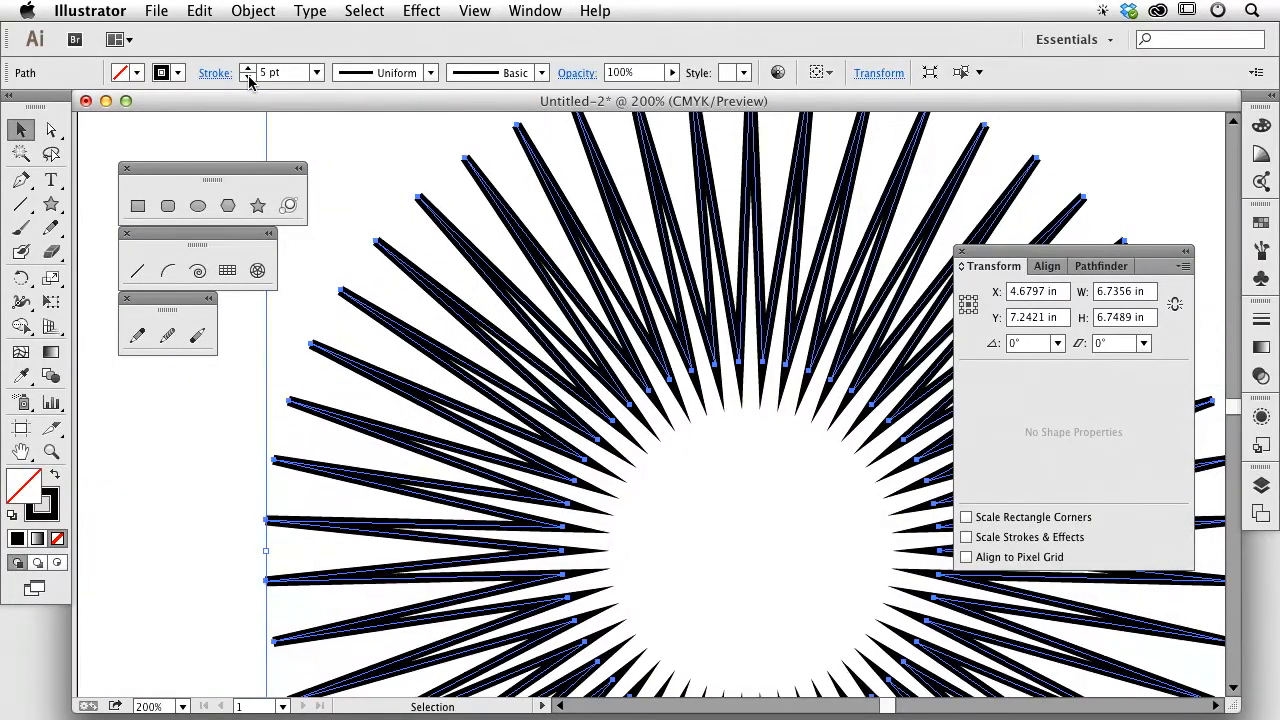
left_click(248, 78)
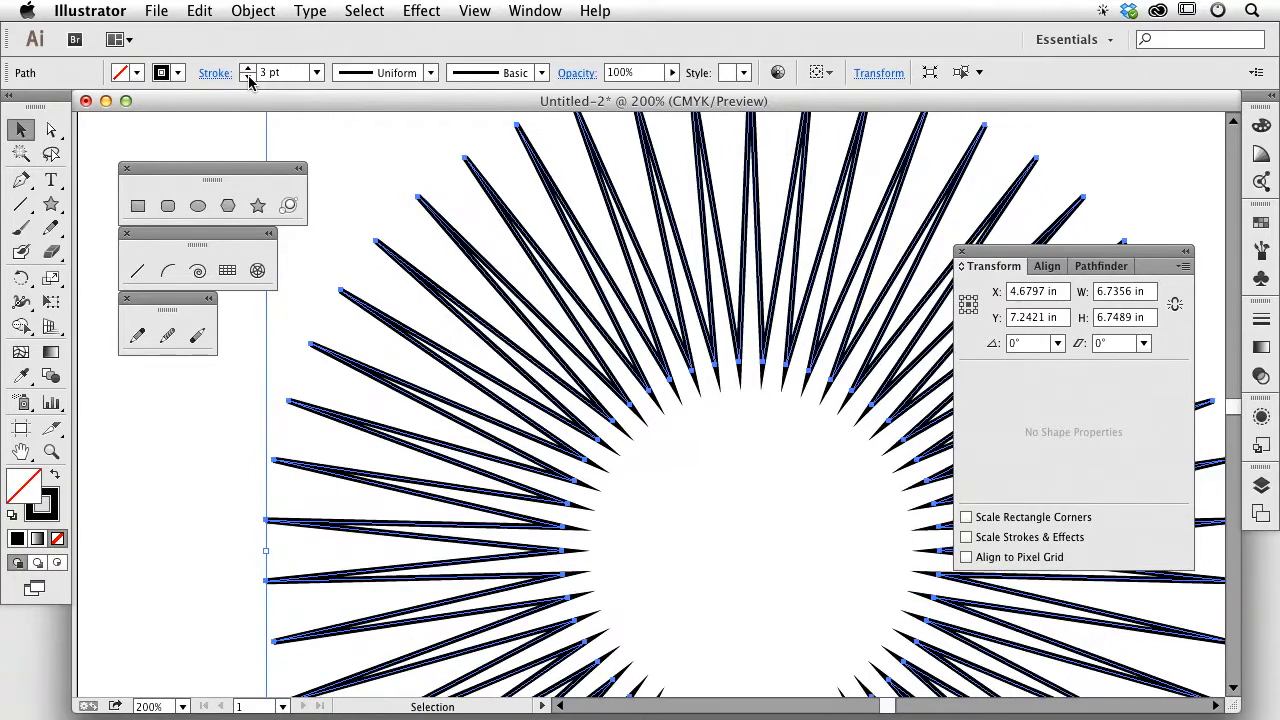
left_click(248, 69)
left_click(248, 69)
left_click(248, 69)
left_click(248, 69)
left_click(248, 69)
left_click(248, 69)
left_click(248, 69)
left_click(248, 69)
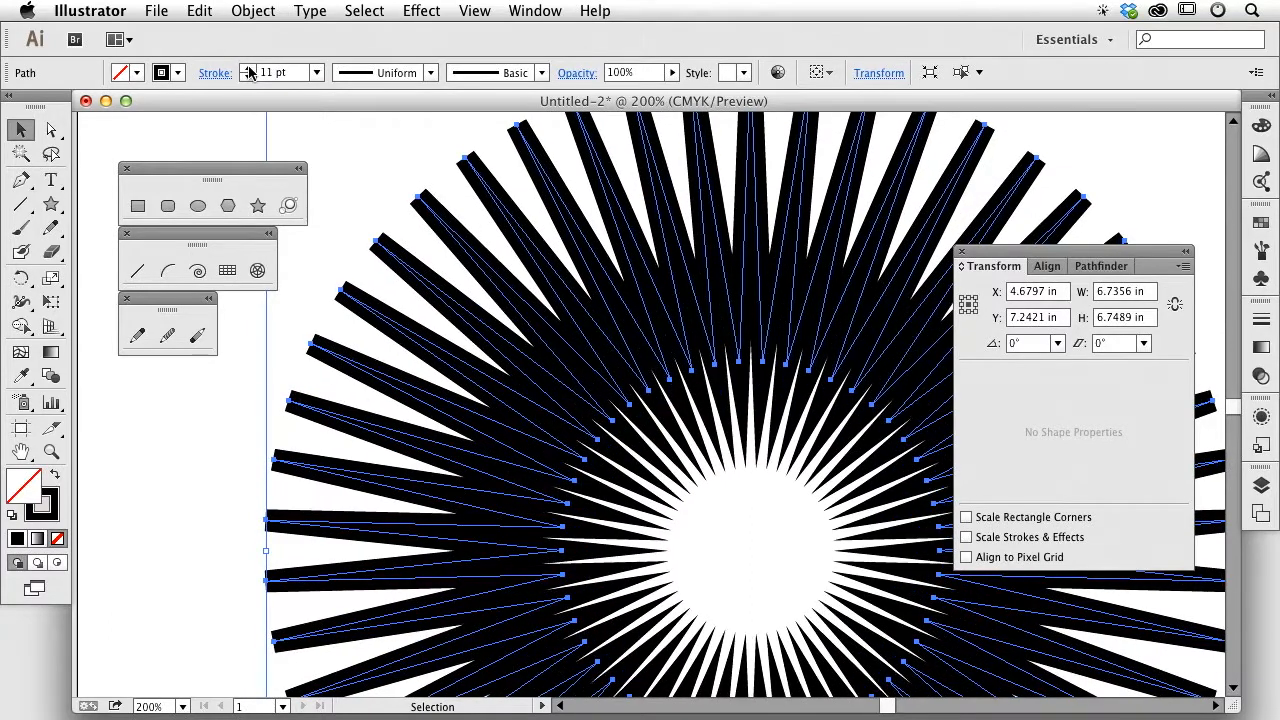
left_click(248, 77)
left_click(248, 77)
left_click(248, 77)
left_click(248, 77)
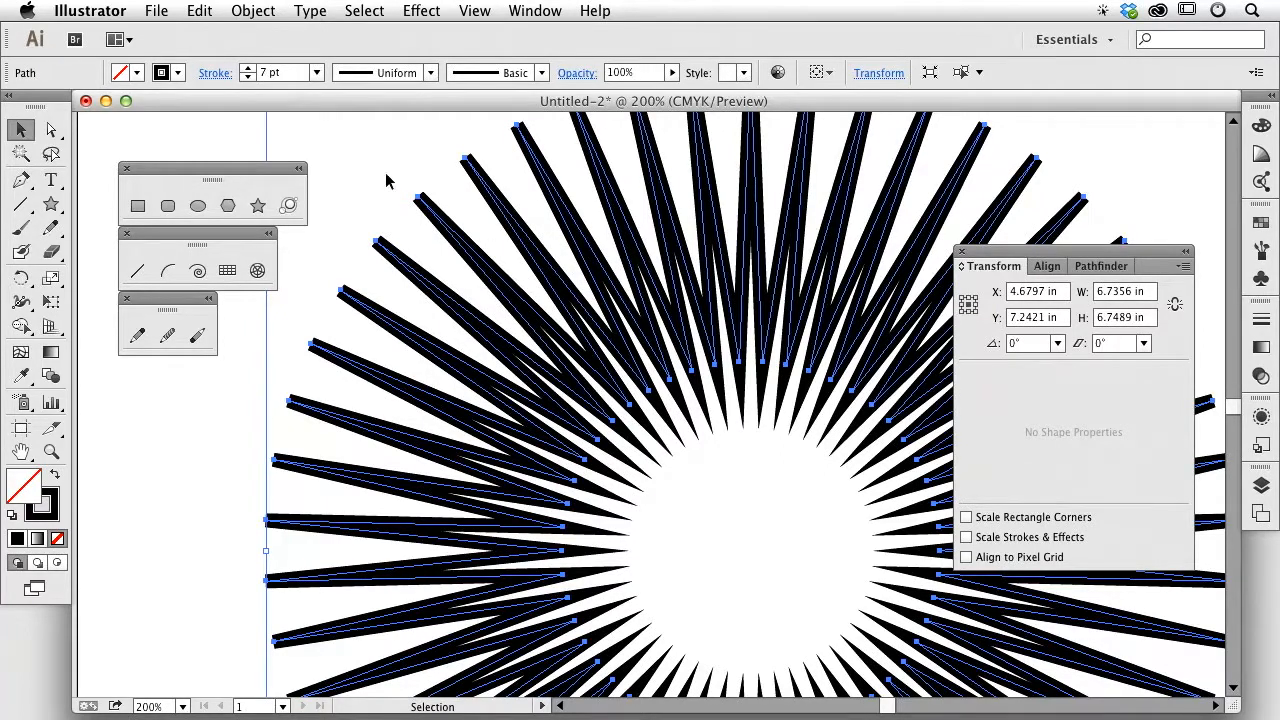
left_click(216, 74)
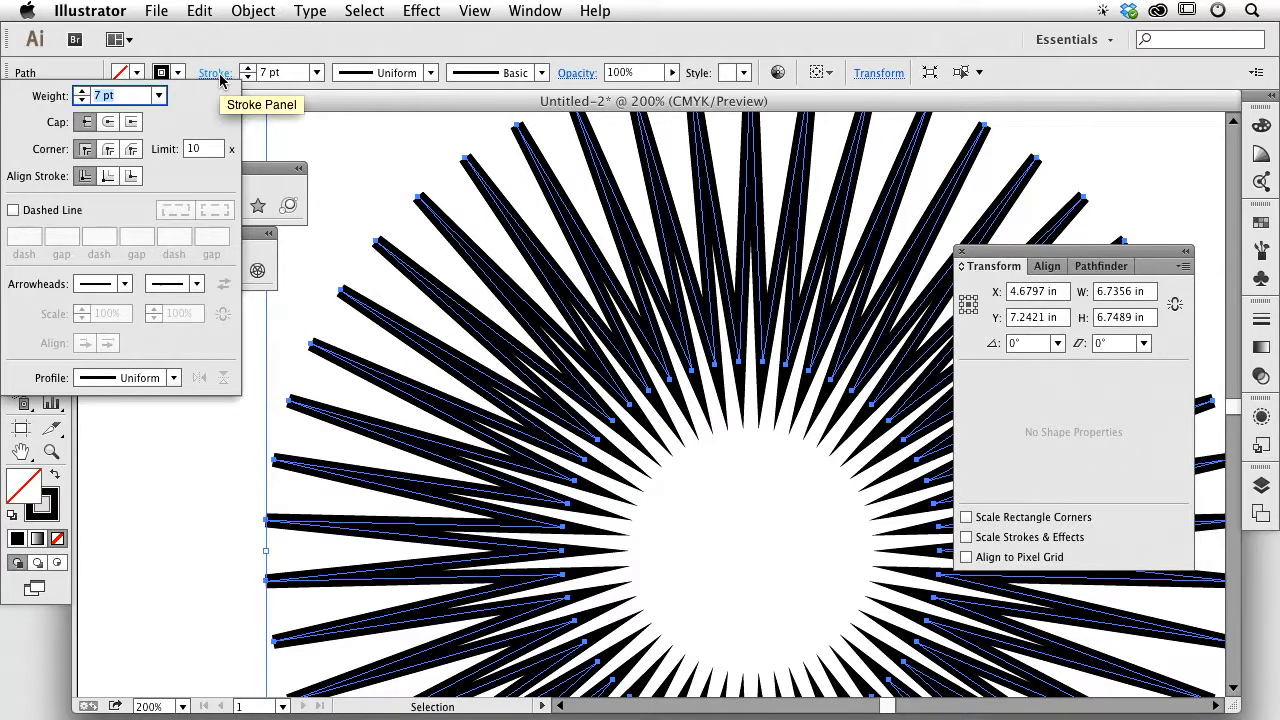
Step: Adjust the star's miter limit, starting from 8 and stepping values to finish at 26
left_click(218, 149)
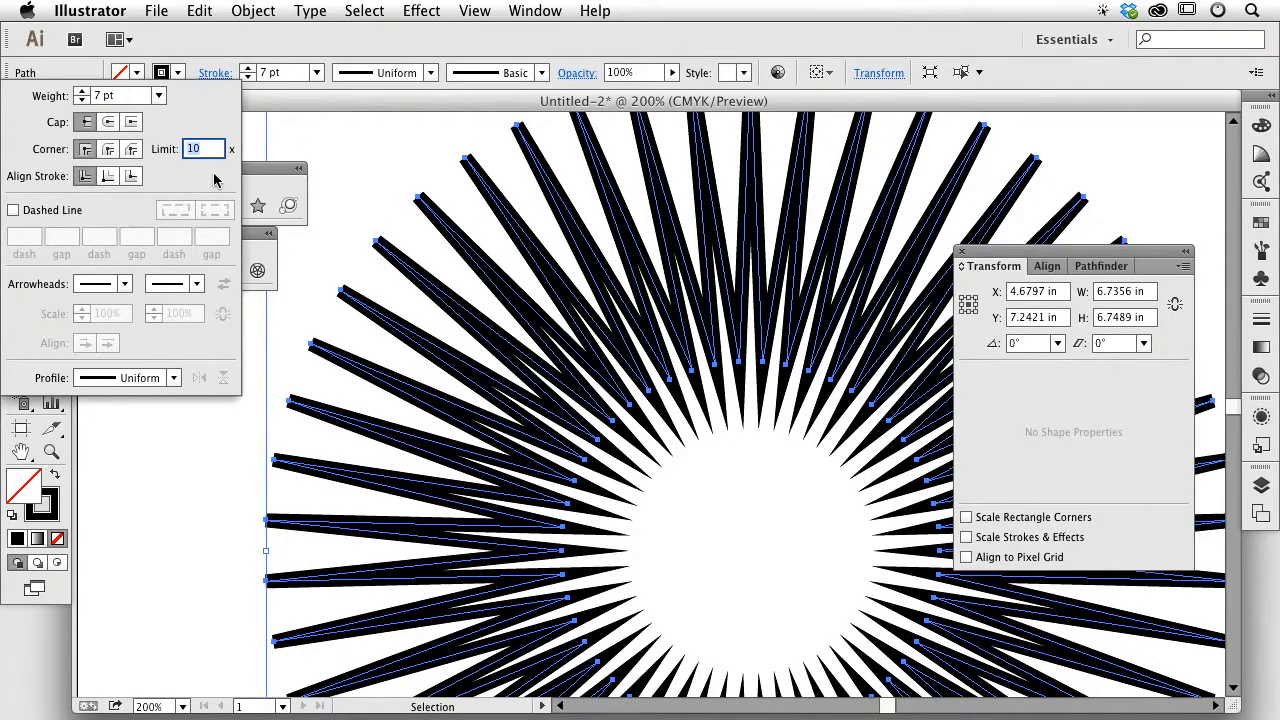
type("8")
key("Return")
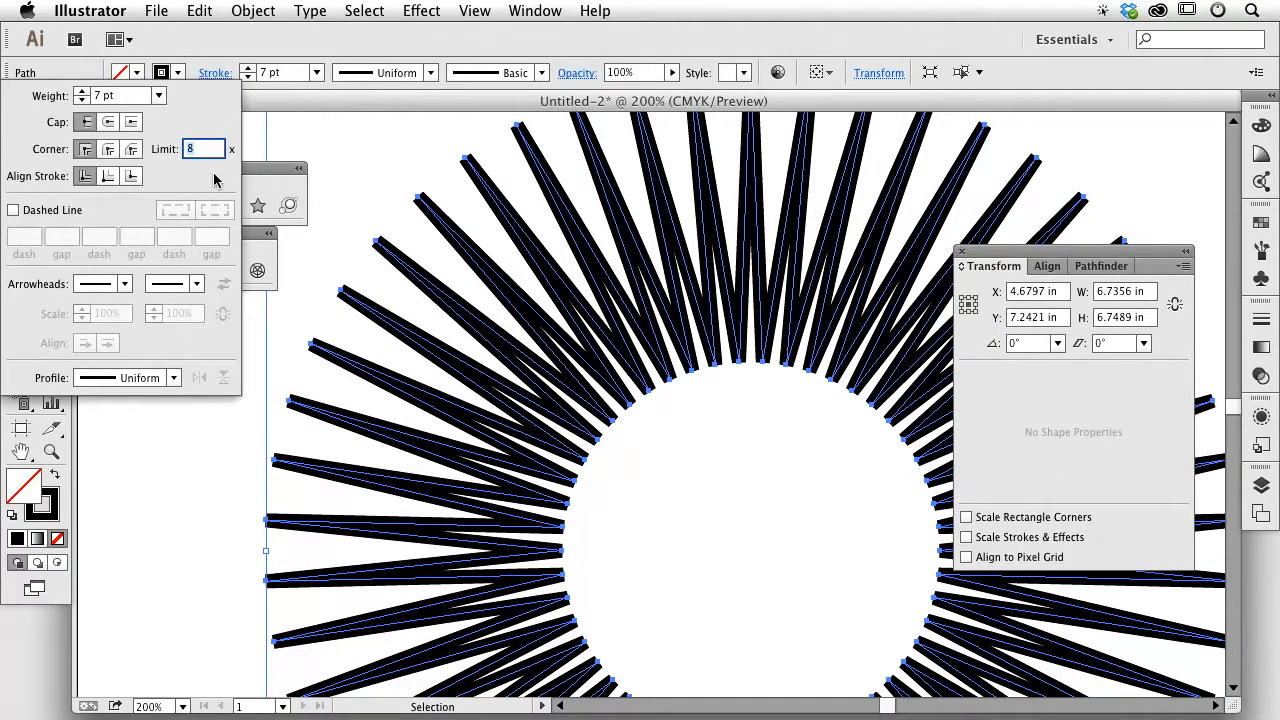
key("Up")
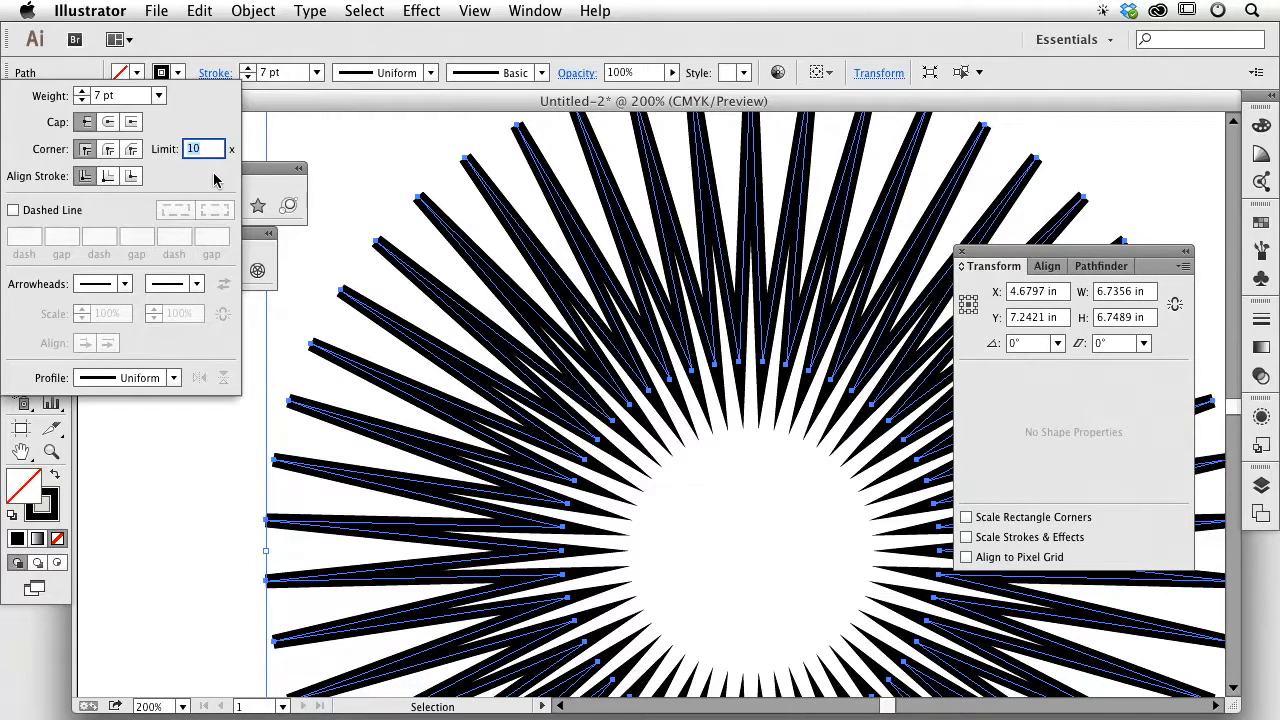
key("Down")
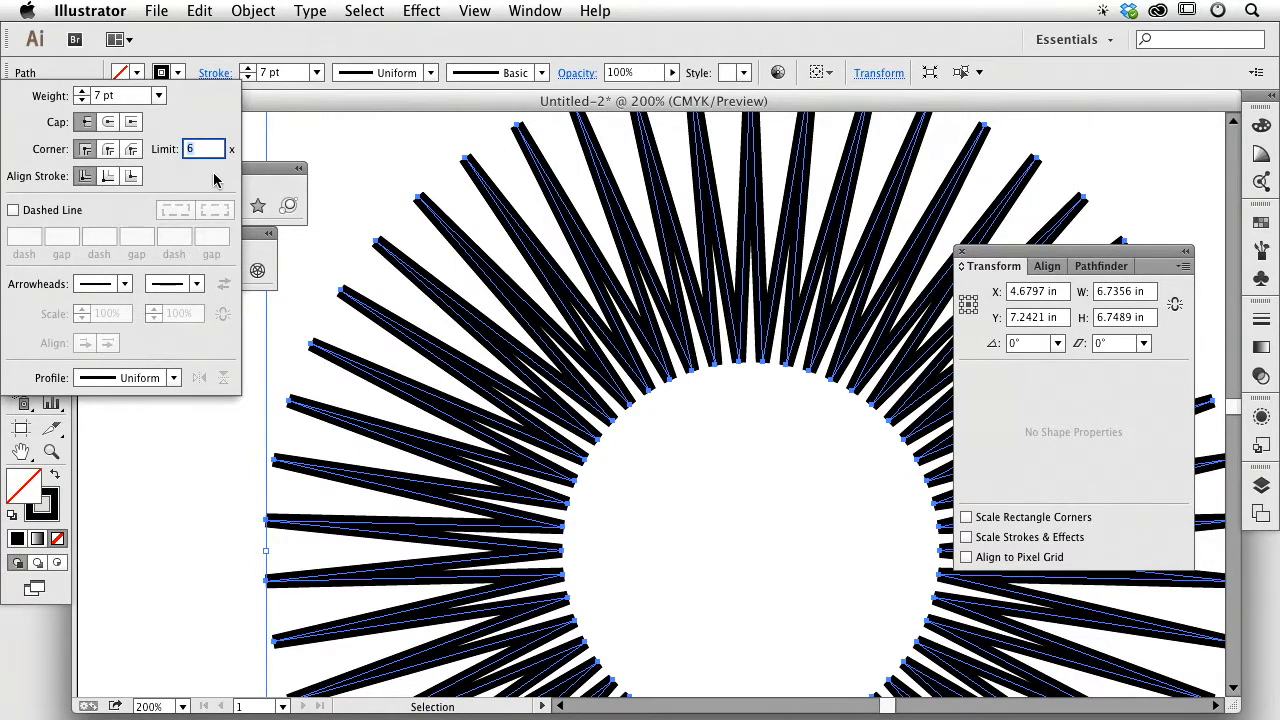
key("Up")
key("Up")
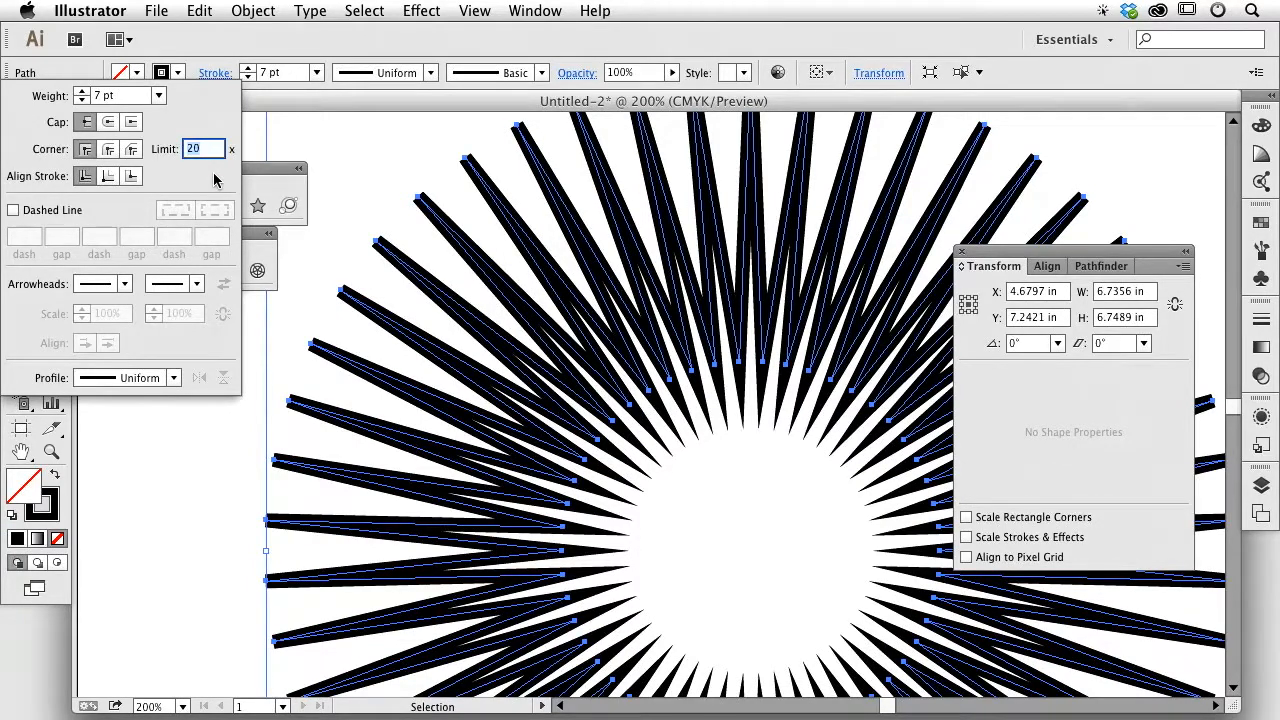
key("Up")
key("Up")
key("Up")
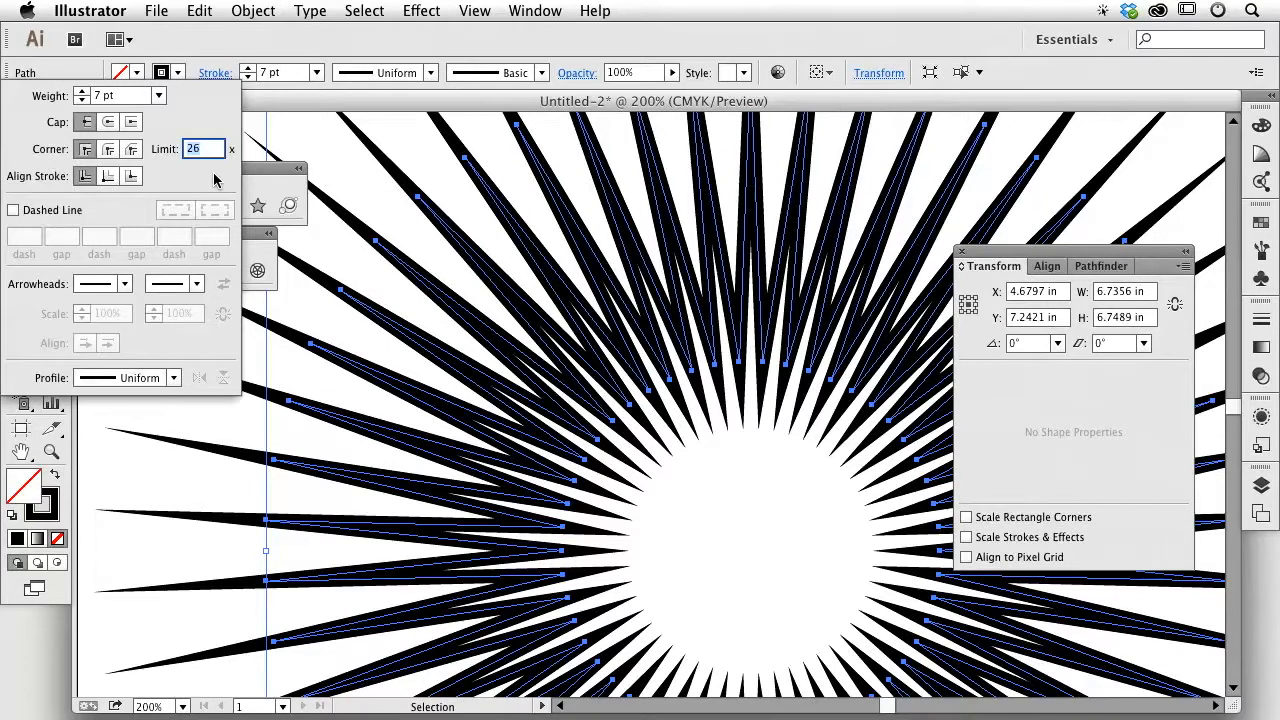
key("Down")
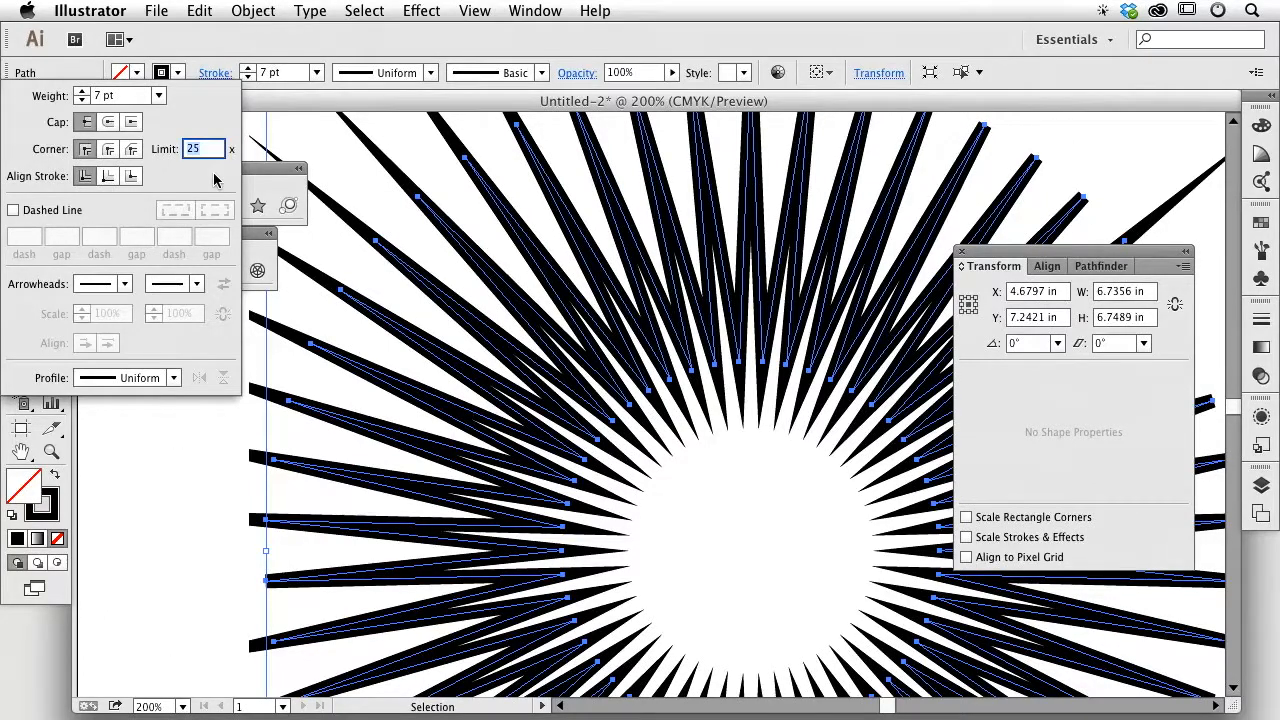
key("Up")
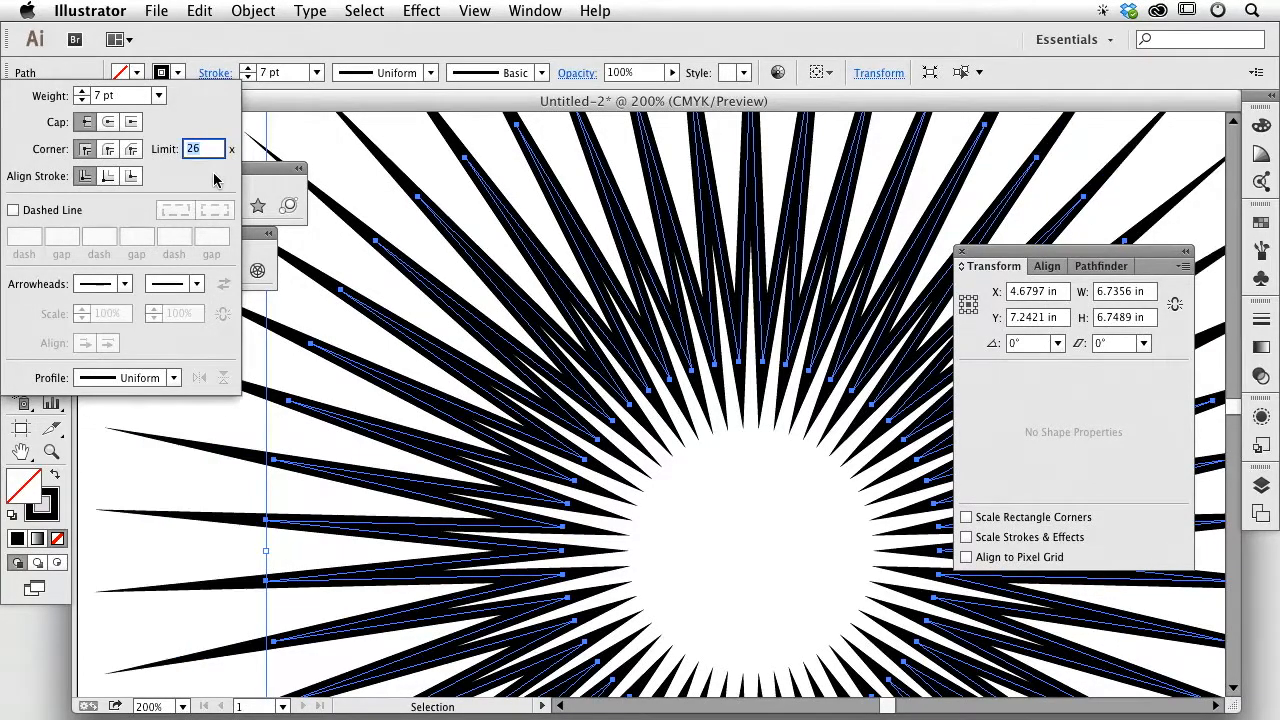
key("Down")
key("Down")
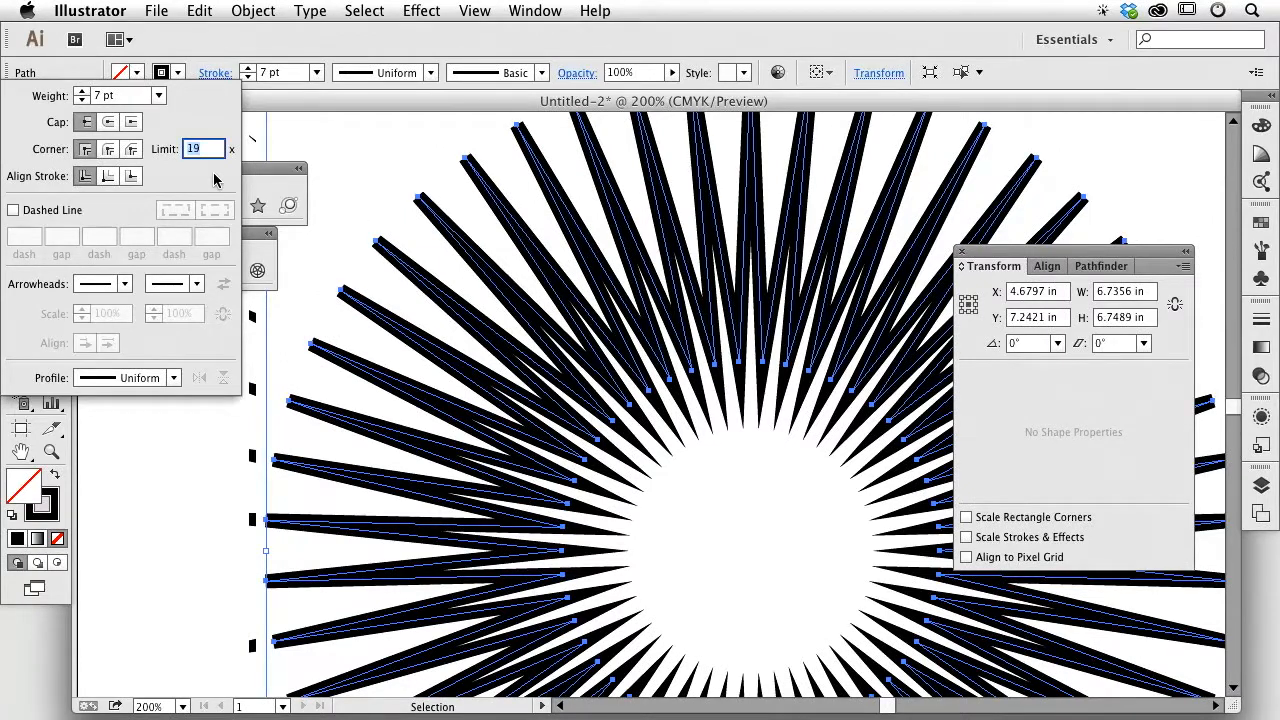
key("Down")
key("Down")
key("Down")
key("Down")
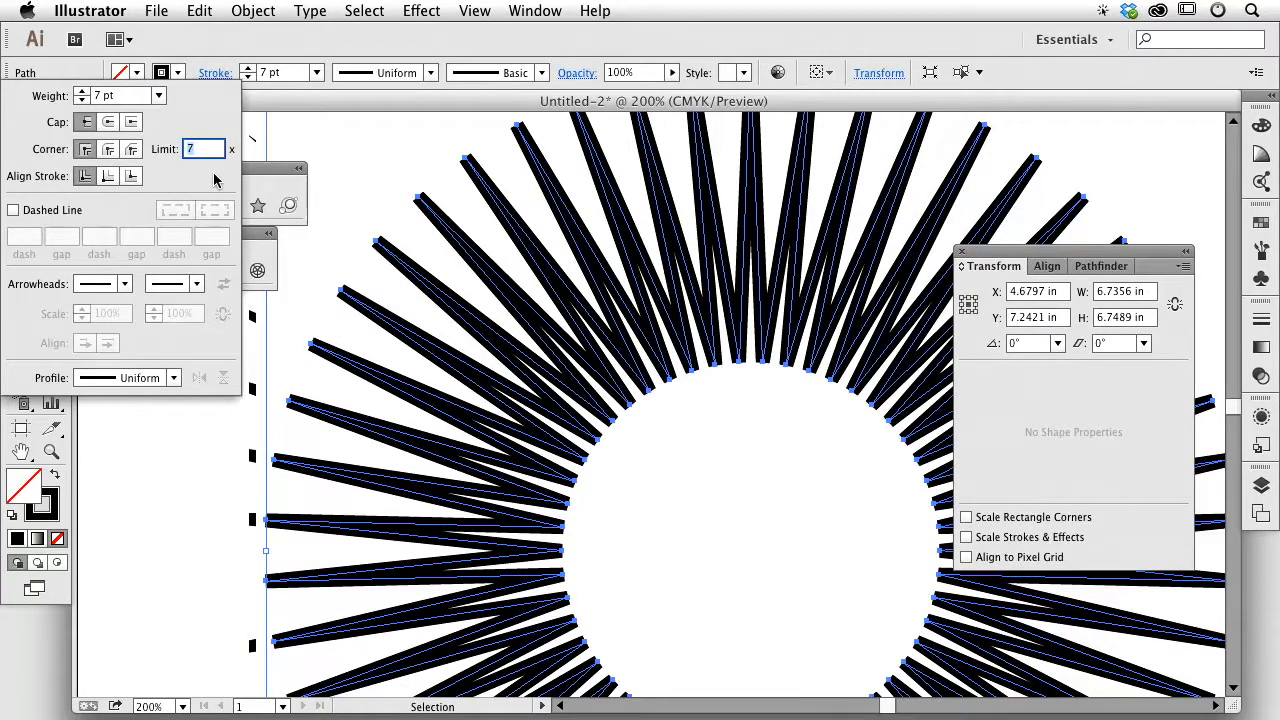
key("Up")
key("Up")
key("Up")
key("Up")
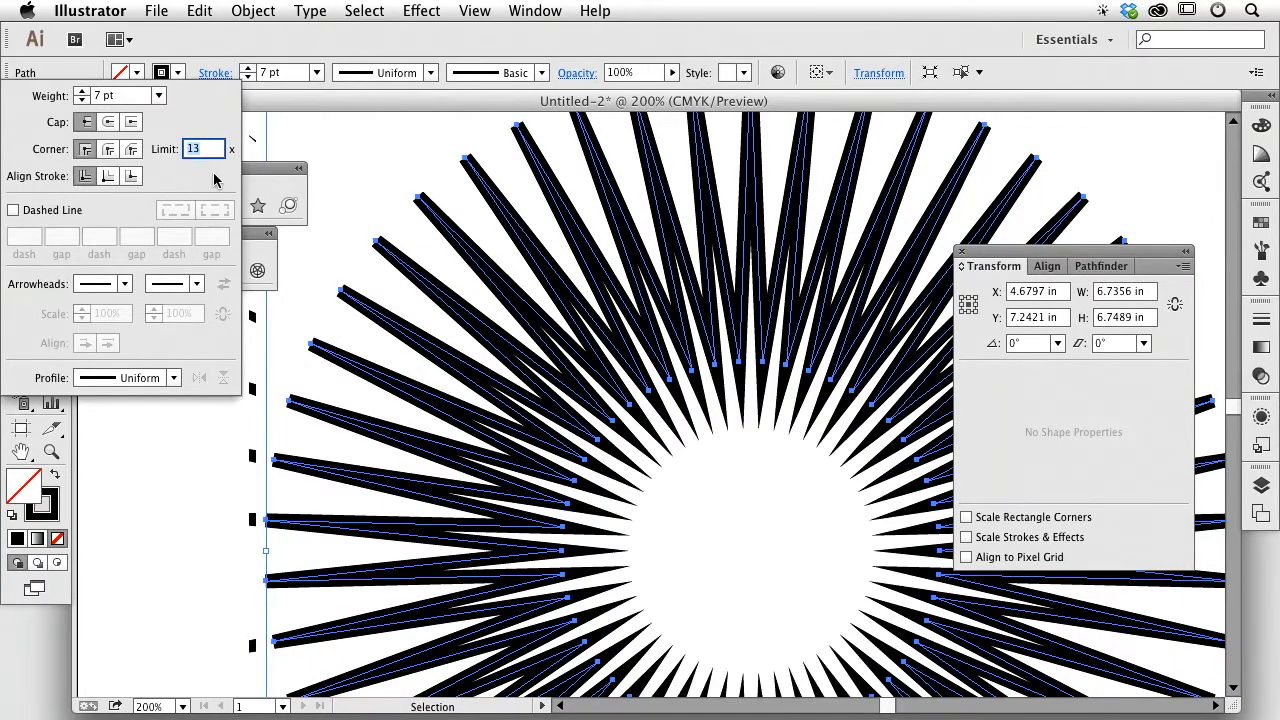
key("Up")
key("Up")
key("Up")
key("Up")
key("Up")
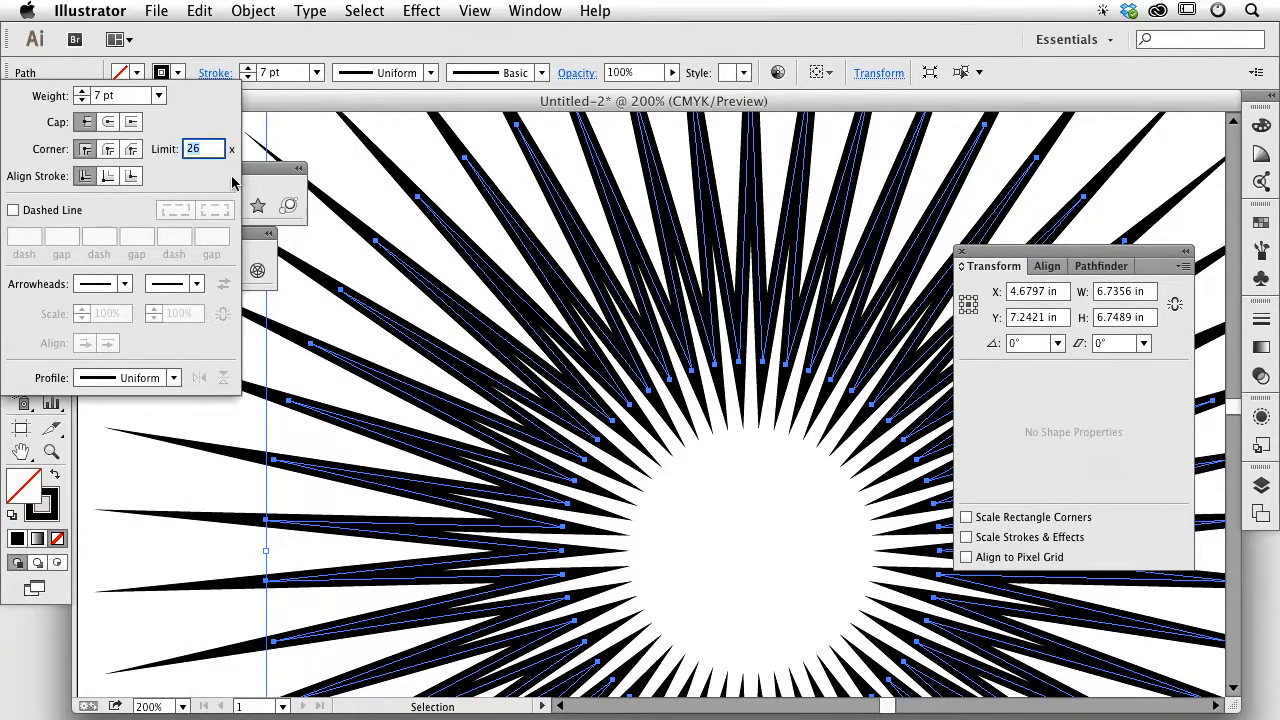
key("super+minus")
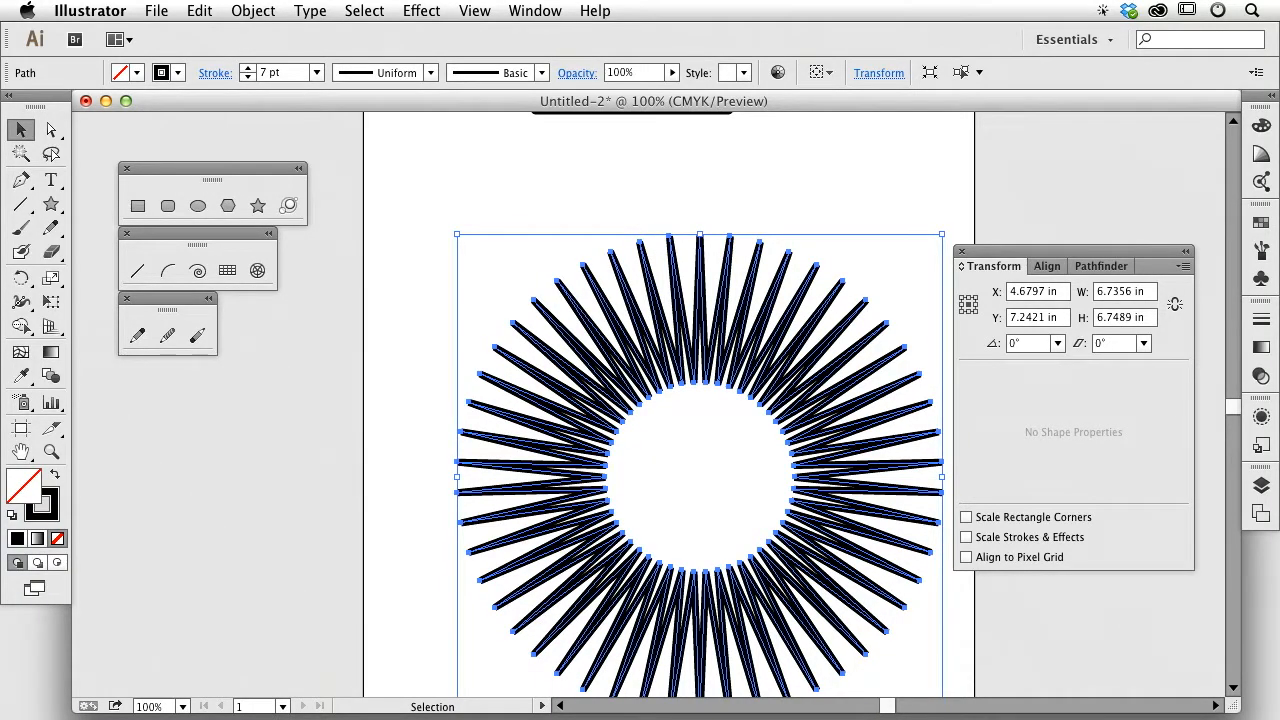
Step: Open the Stroke panel for the 7 pt starburst
left_click(214, 74)
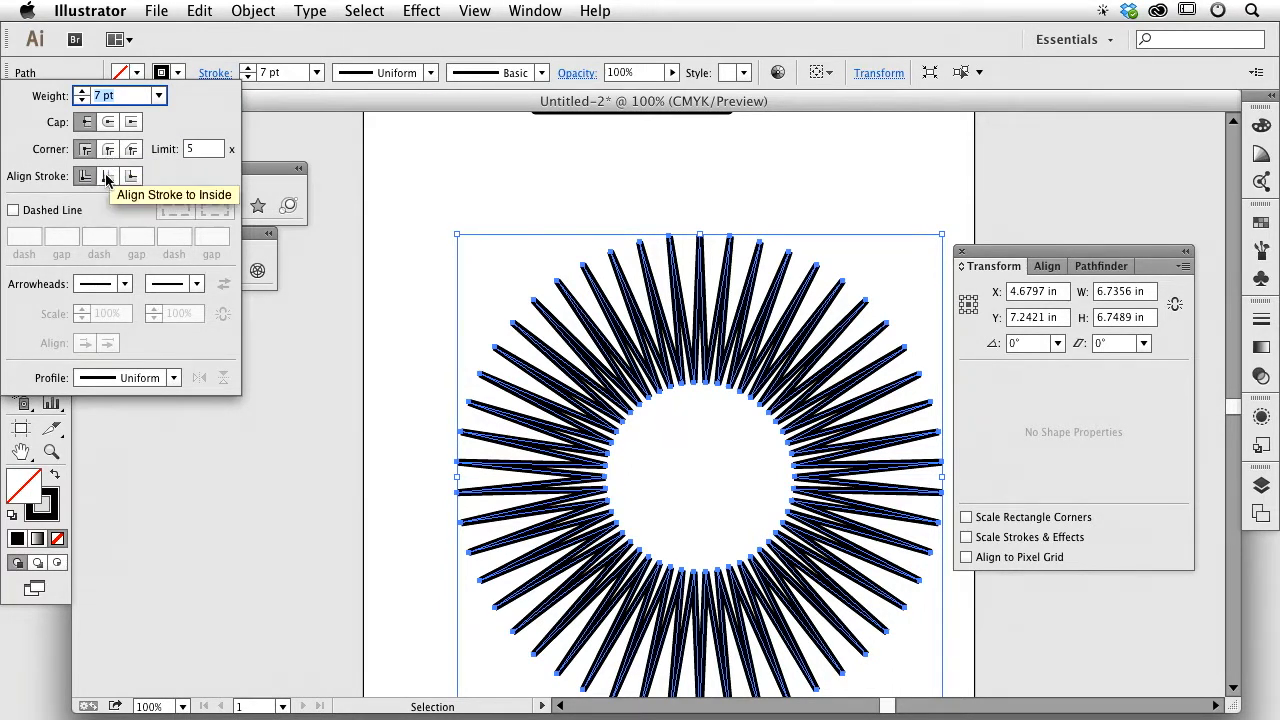
Step: Set the starburst's miter limit to 26
left_click(185, 150)
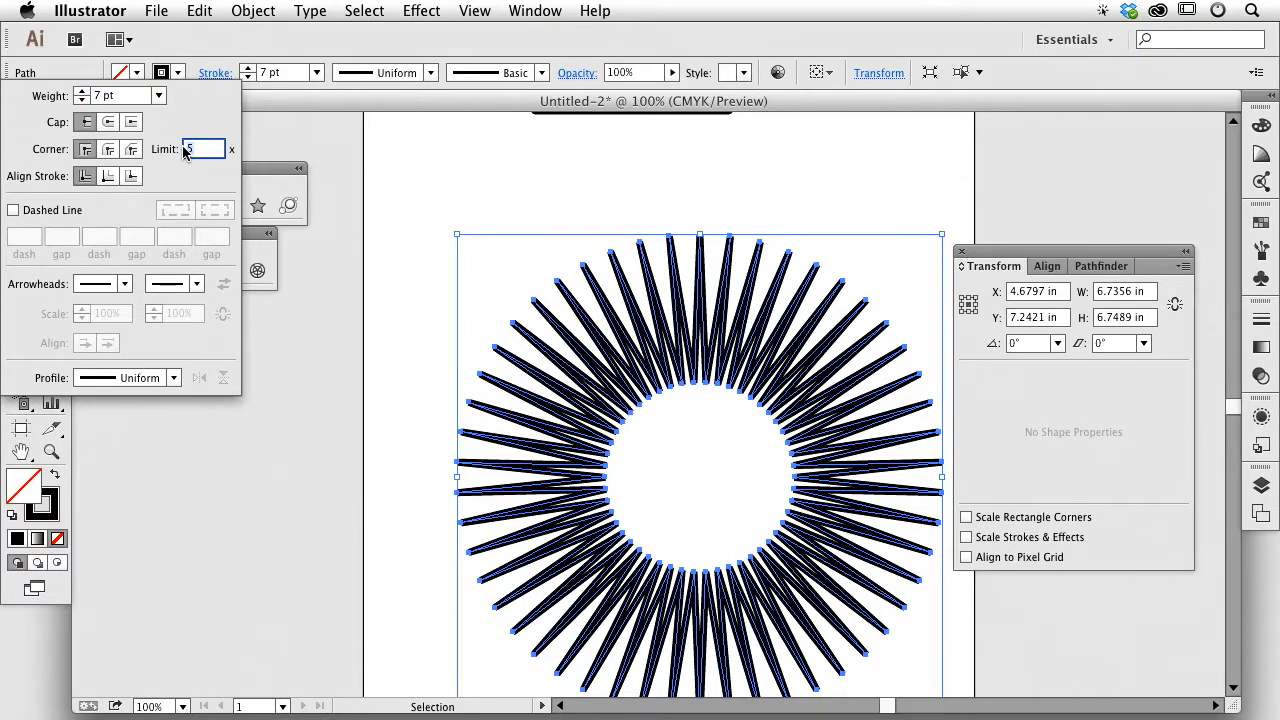
type("26")
key("Return")
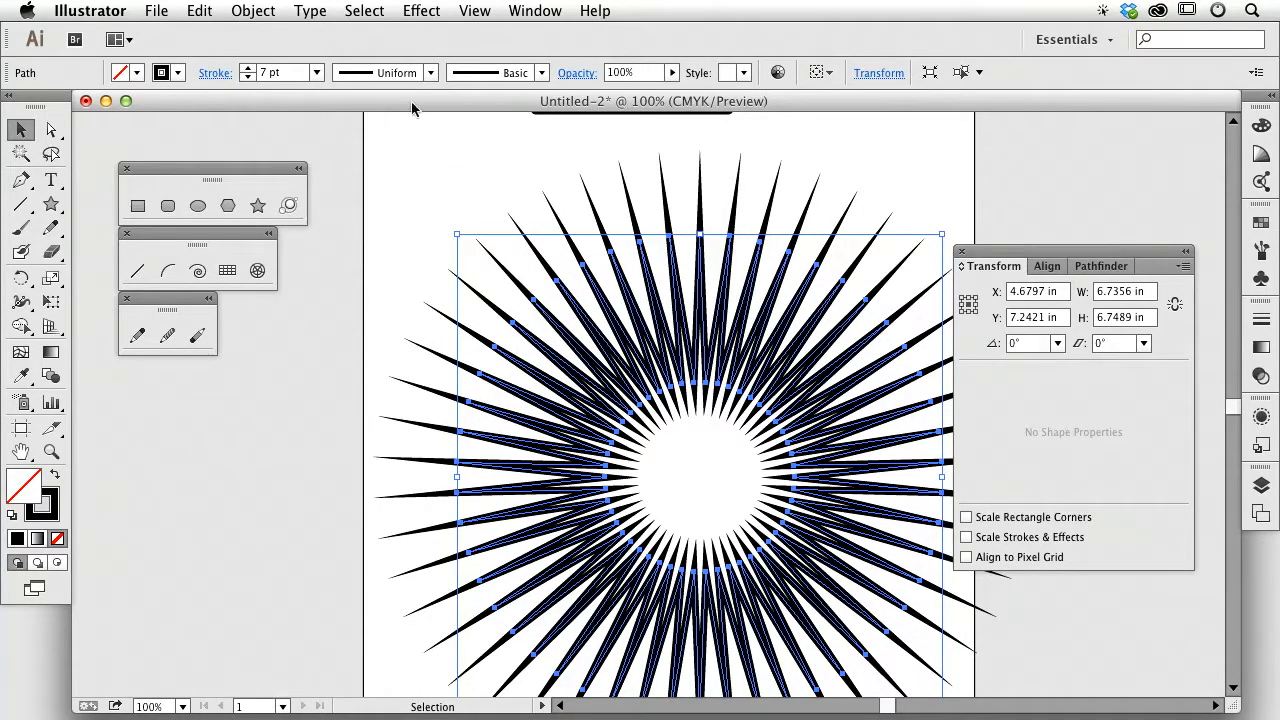
Step: Try the starburst with a 0 pt stroke and a black fill, previewing it deselected
left_click(258, 73)
type("0")
key("Return")
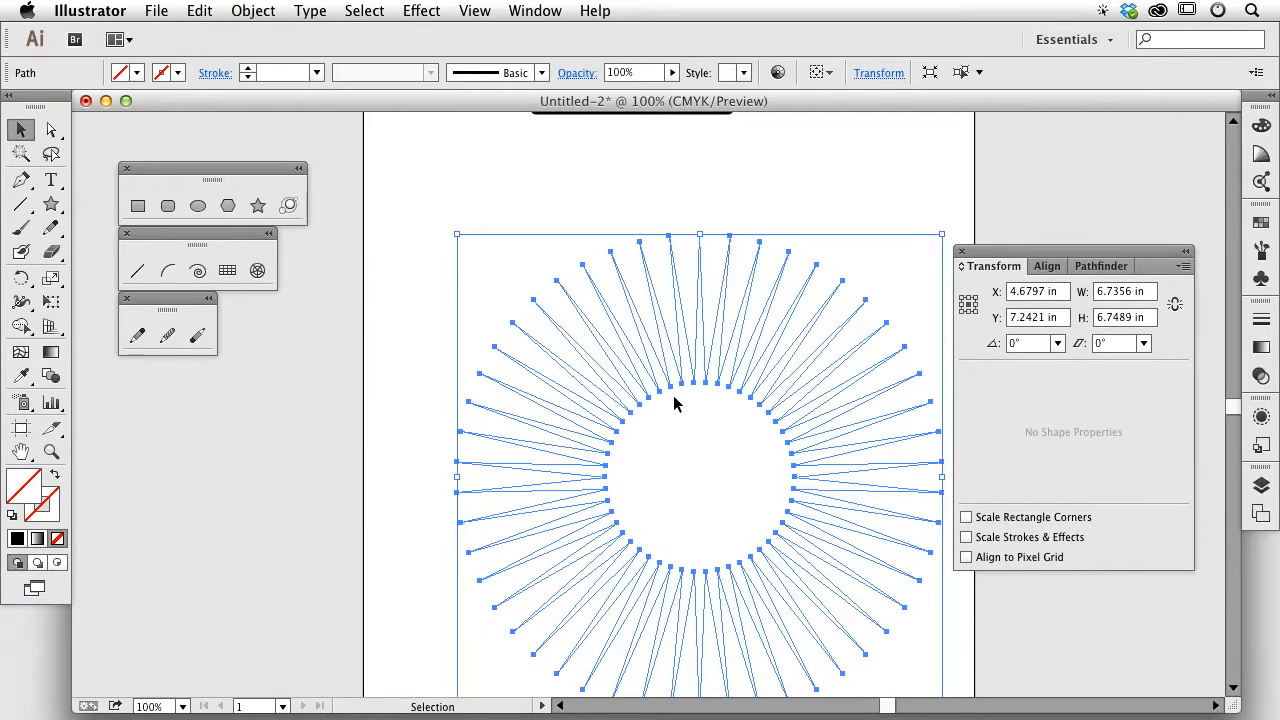
left_click(17, 539)
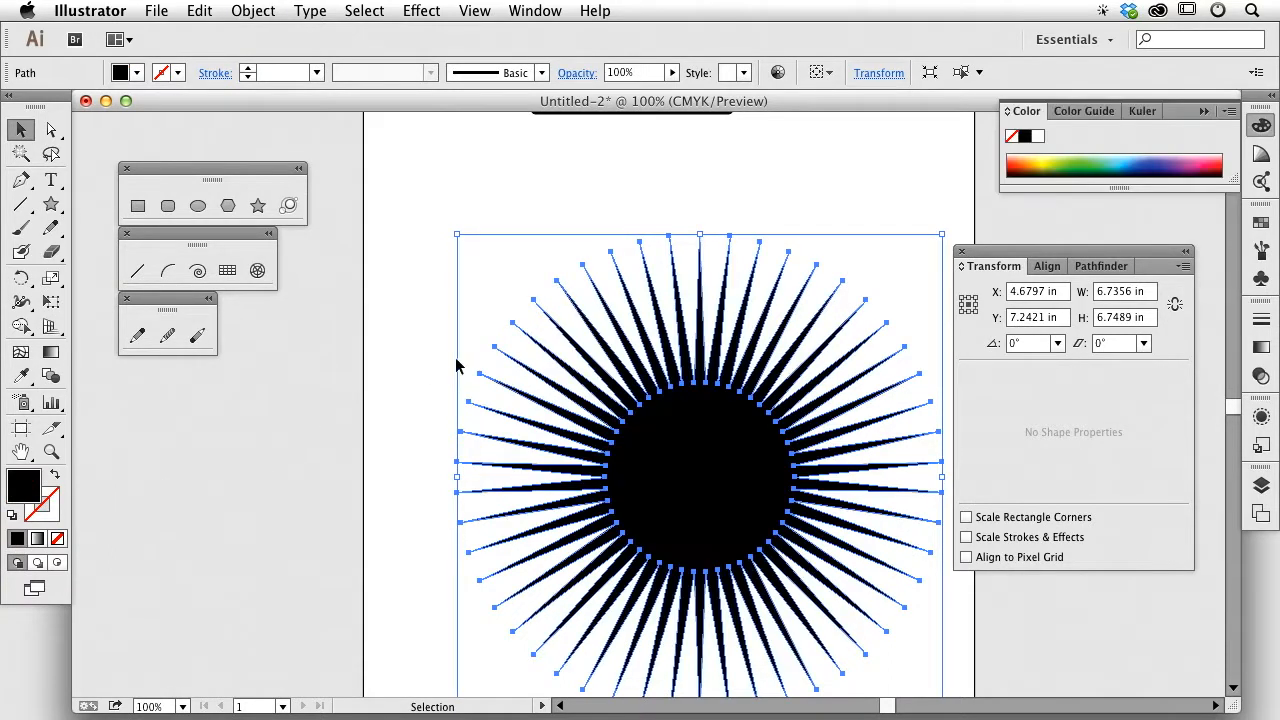
left_click(447, 319)
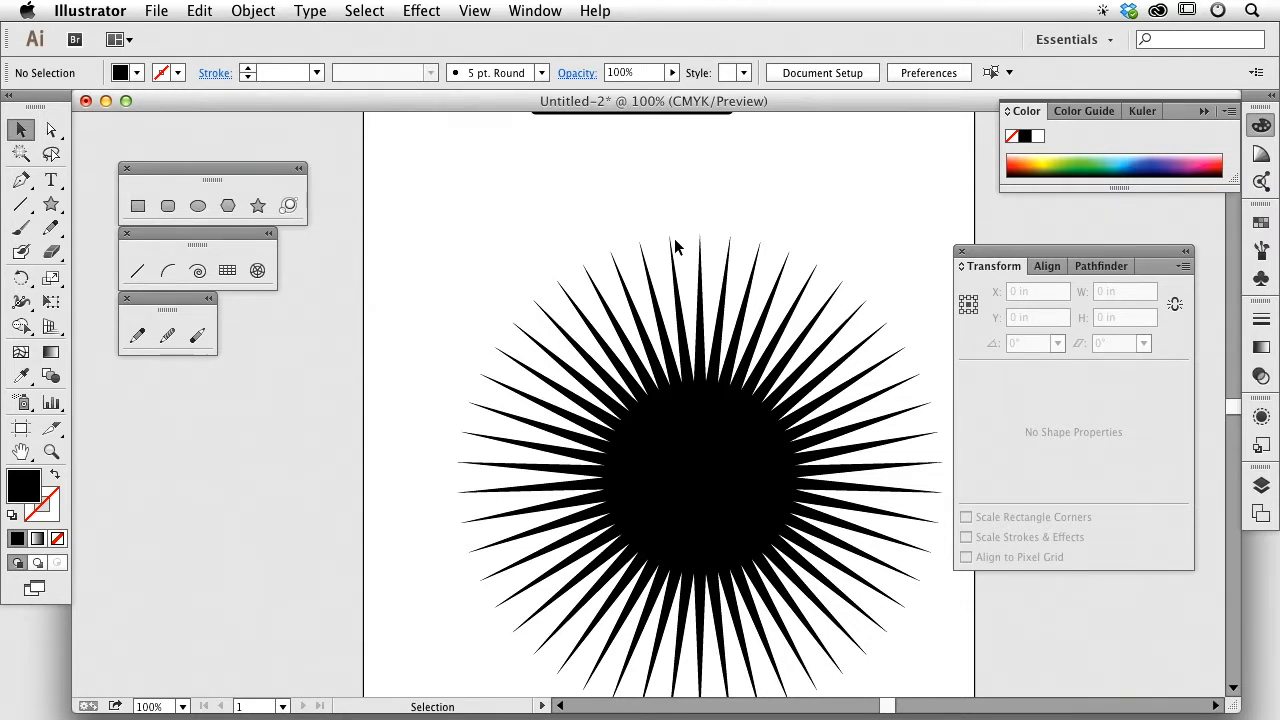
Step: Undo the fill and zero stroke to restore the 7 pt stroke, then zoom out to the page
left_click(682, 424)
key("super+z")
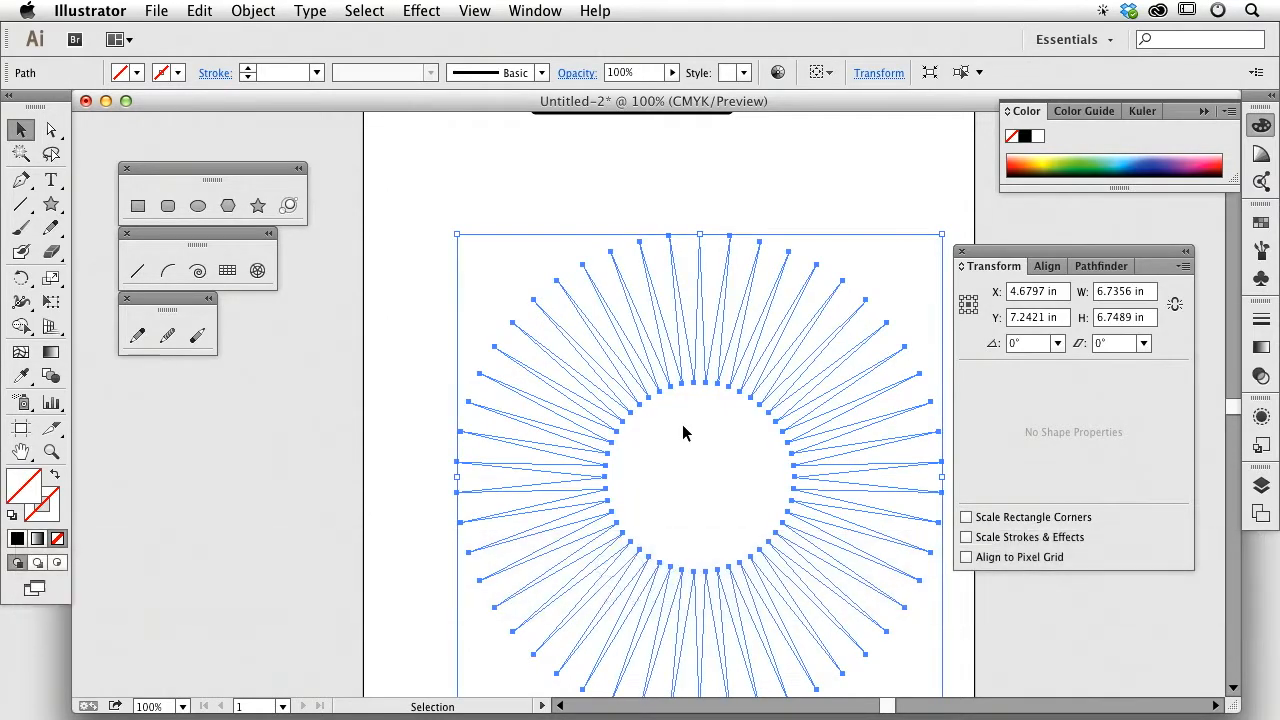
key("super+z")
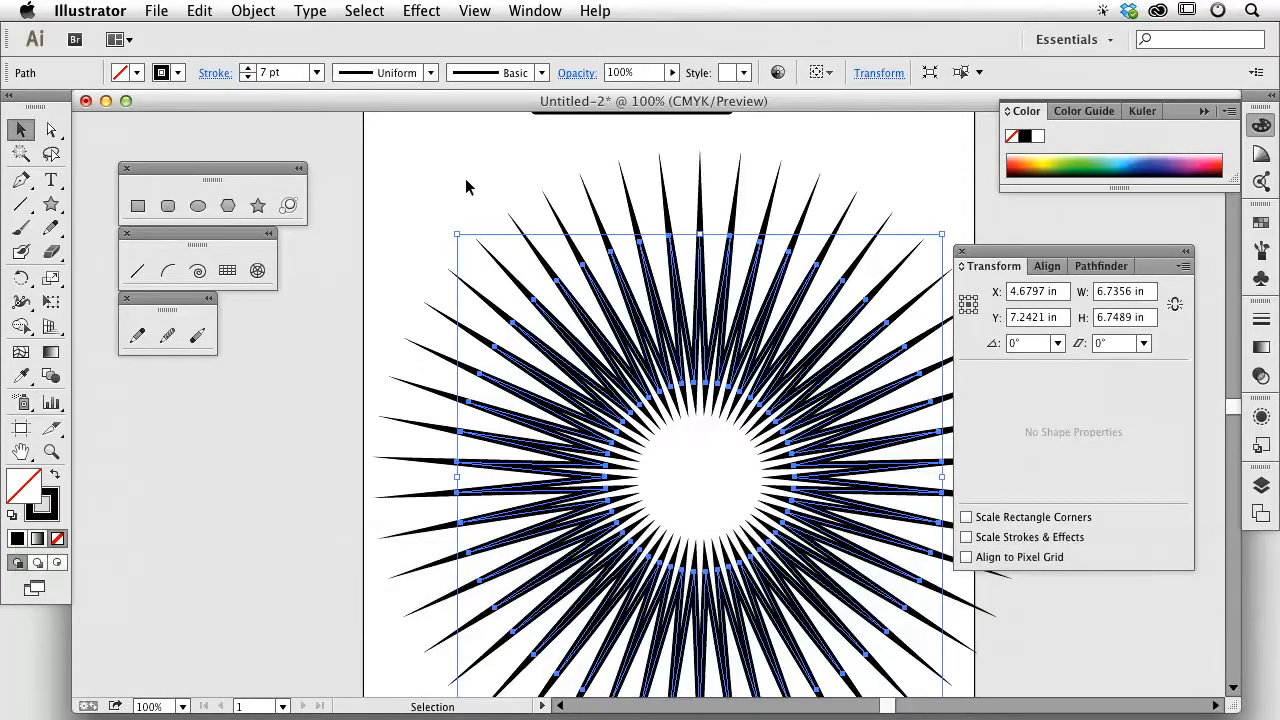
left_click(212, 73)
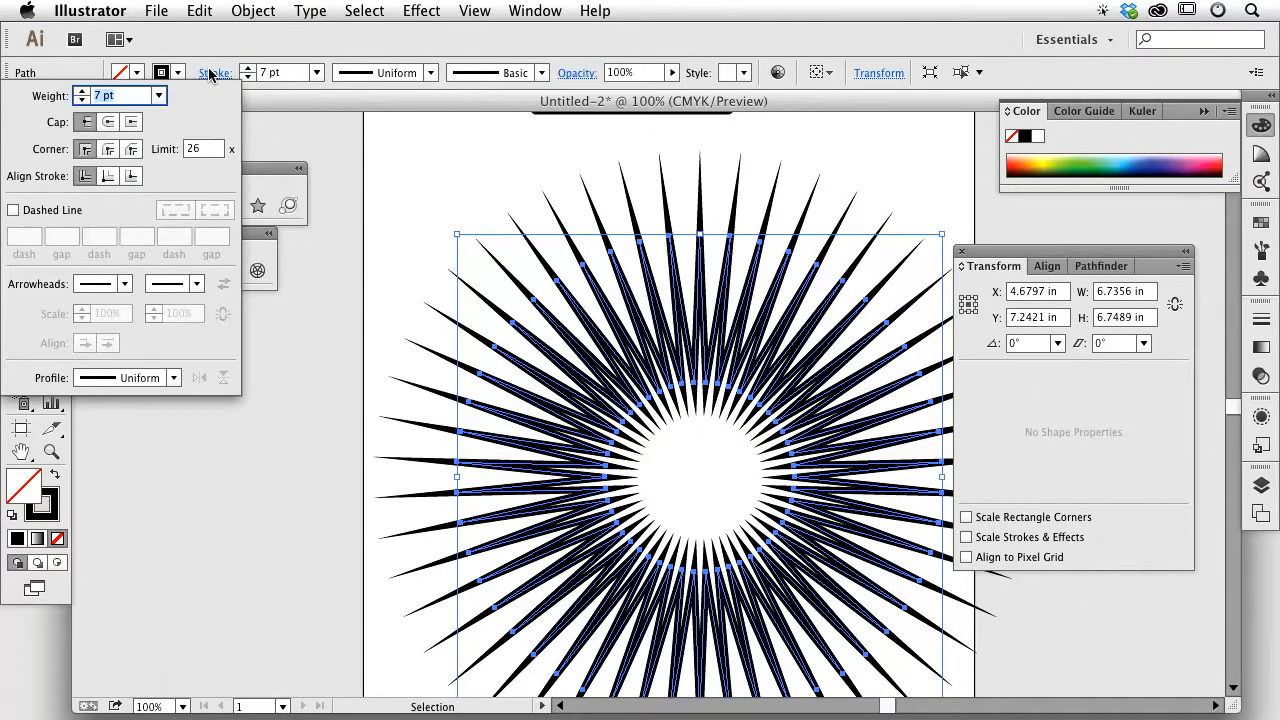
left_click(443, 165)
key("super+minus")
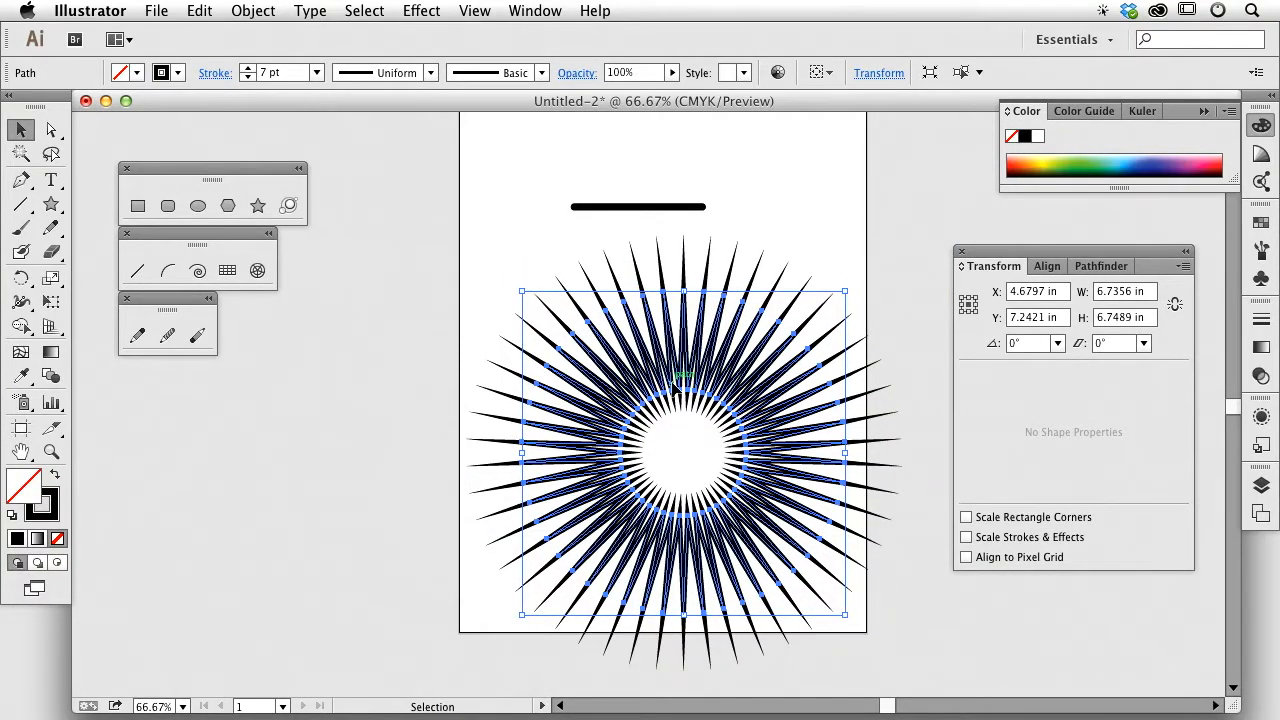
Step: Delete the starburst, then select the line and zoom in closely on it
key("Delete")
left_click_drag(567, 171, 670, 236)
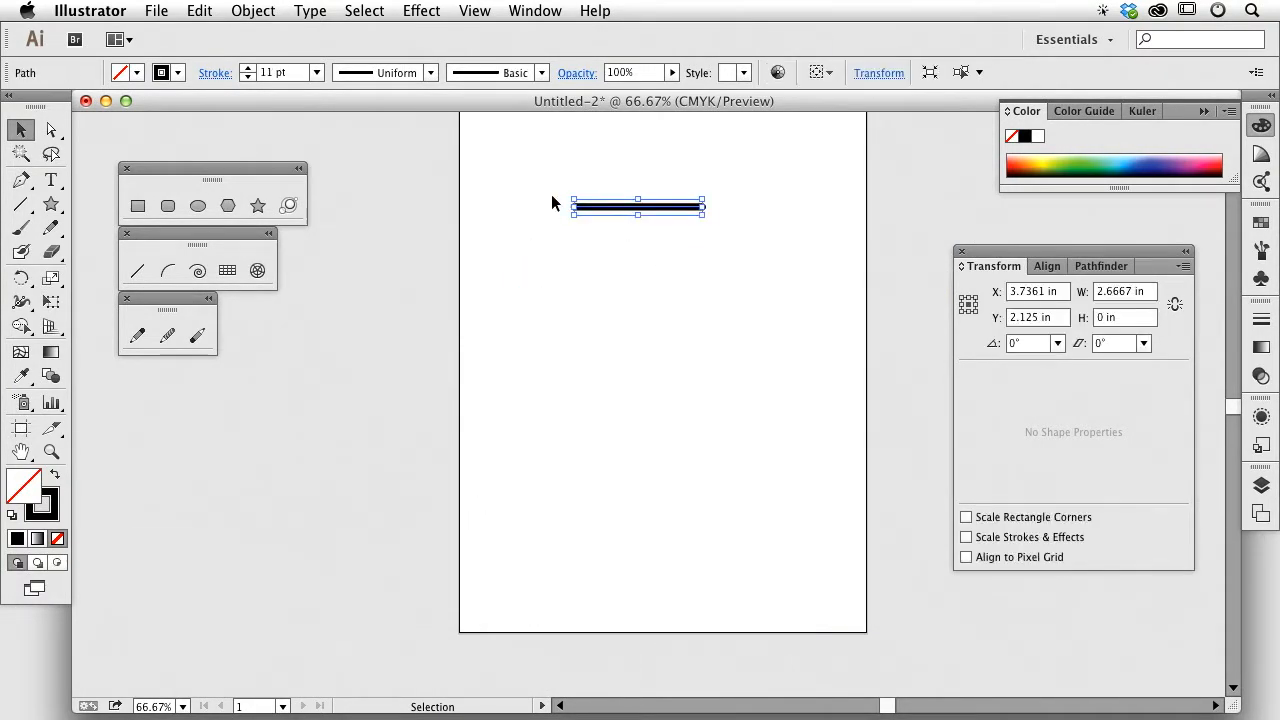
key("super+space")
left_click_drag(509, 166, 789, 303)
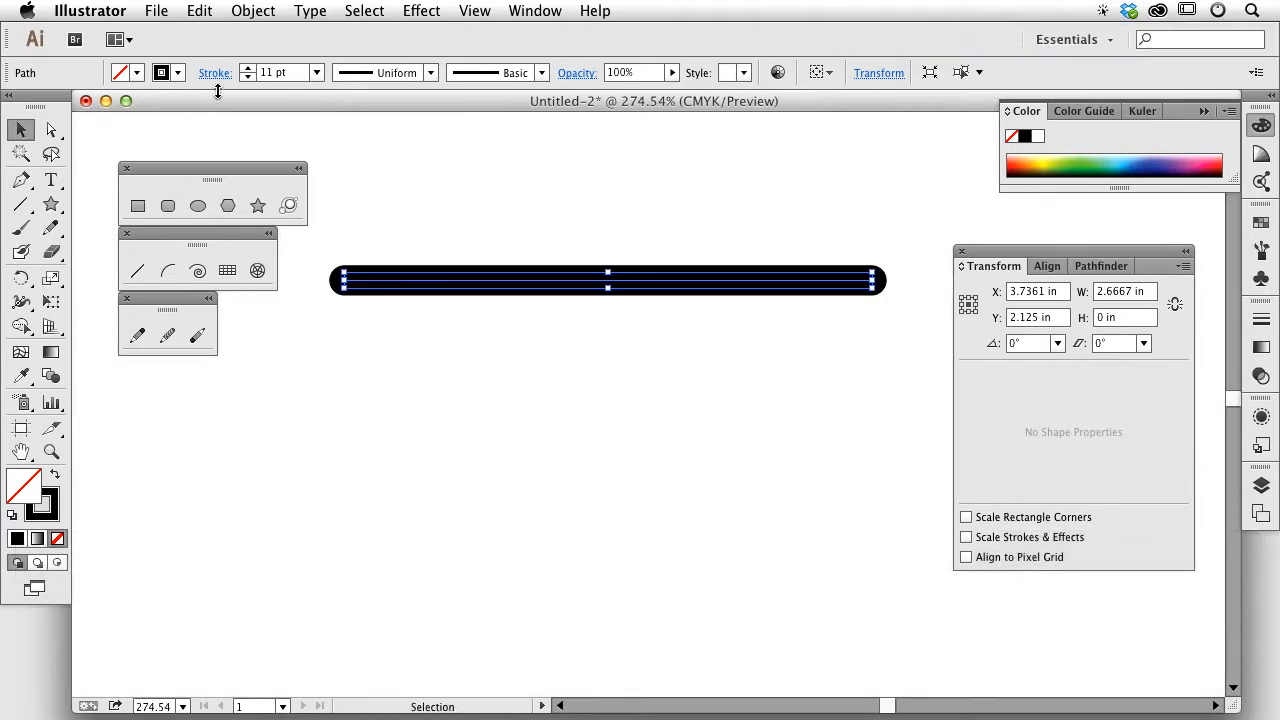
Step: Give the line an Arrow 5 triangle start and an Arrow 35 pointing-hand end
left_click(223, 70)
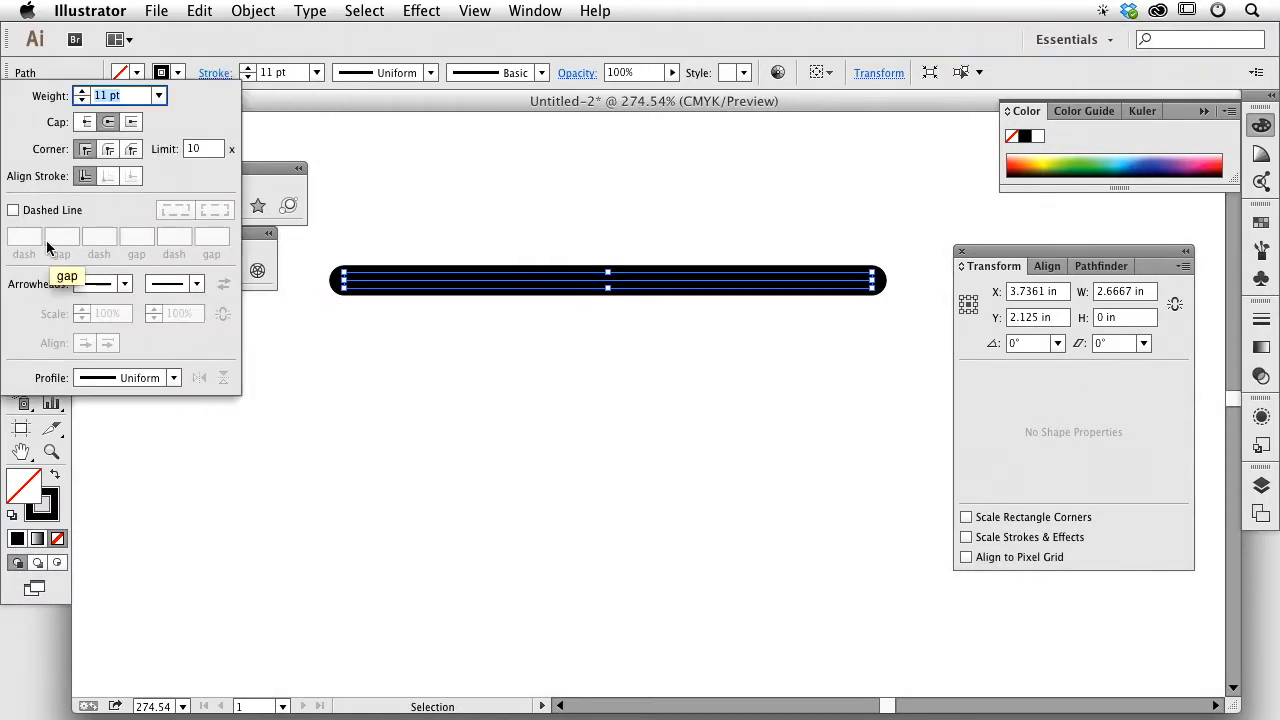
left_click(124, 283)
left_click(90, 365)
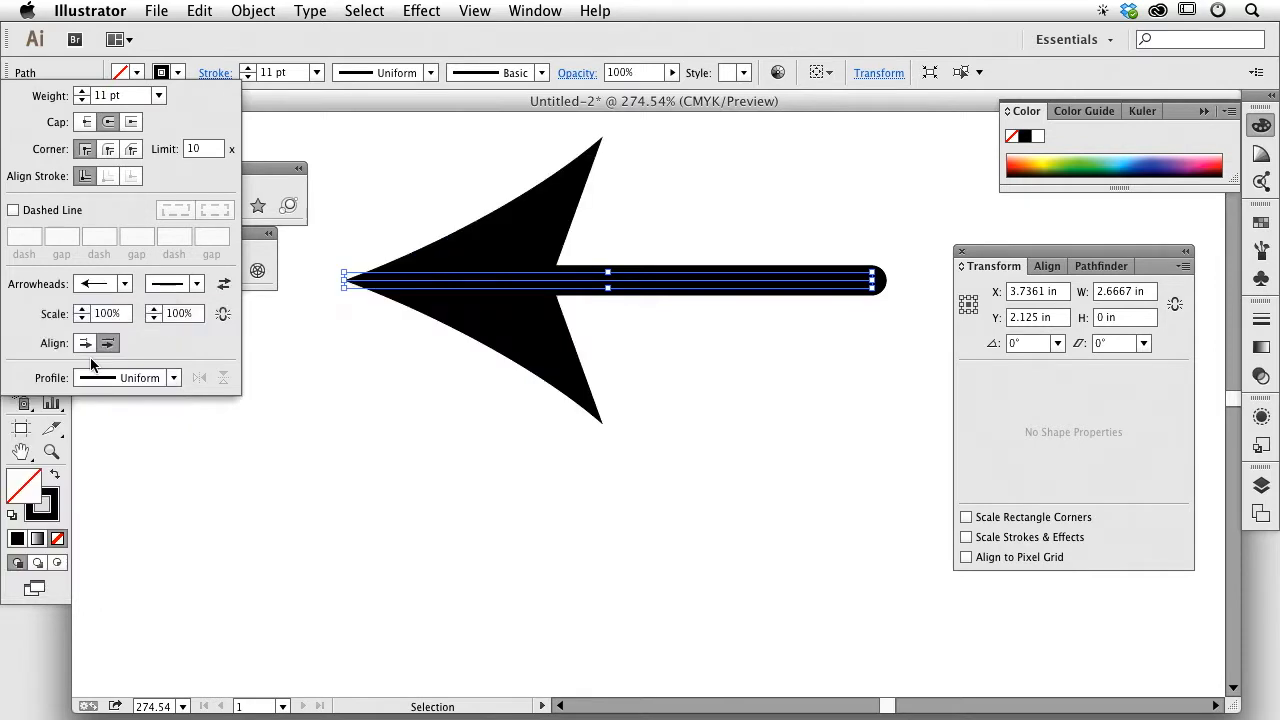
left_click(124, 283)
left_click(100, 443)
left_click(200, 286)
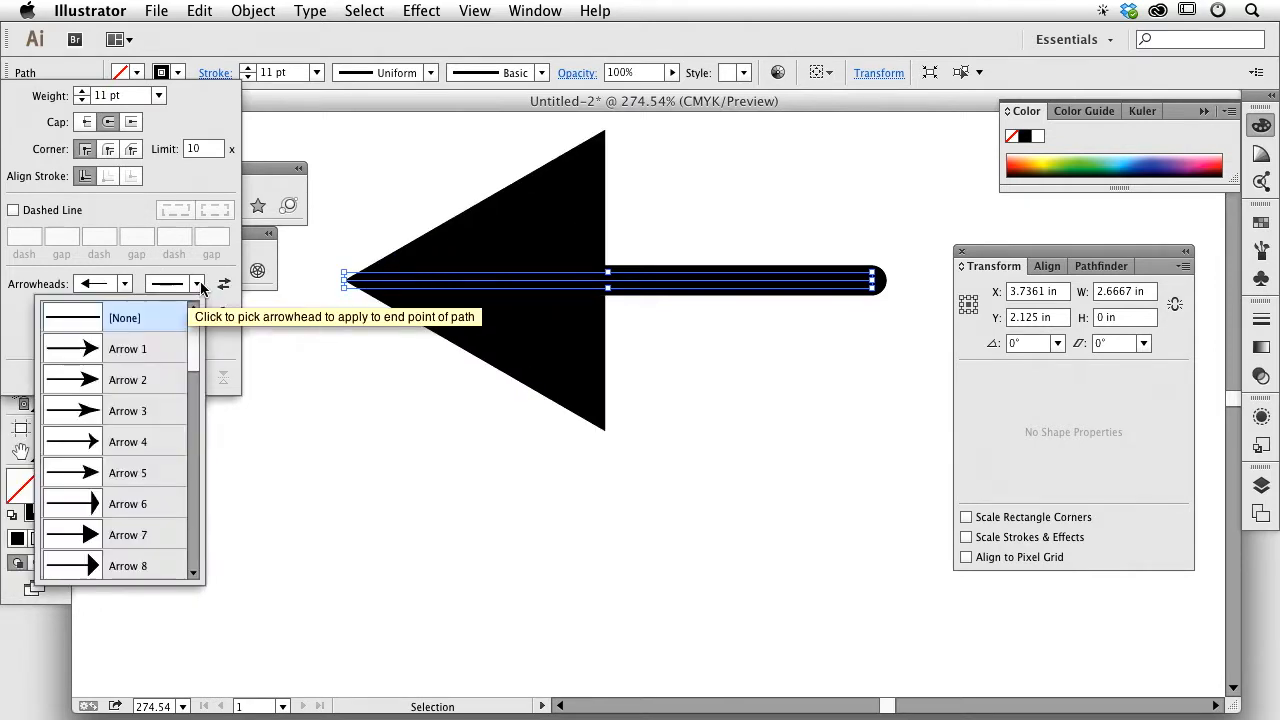
scroll(140, 466, "down", 10)
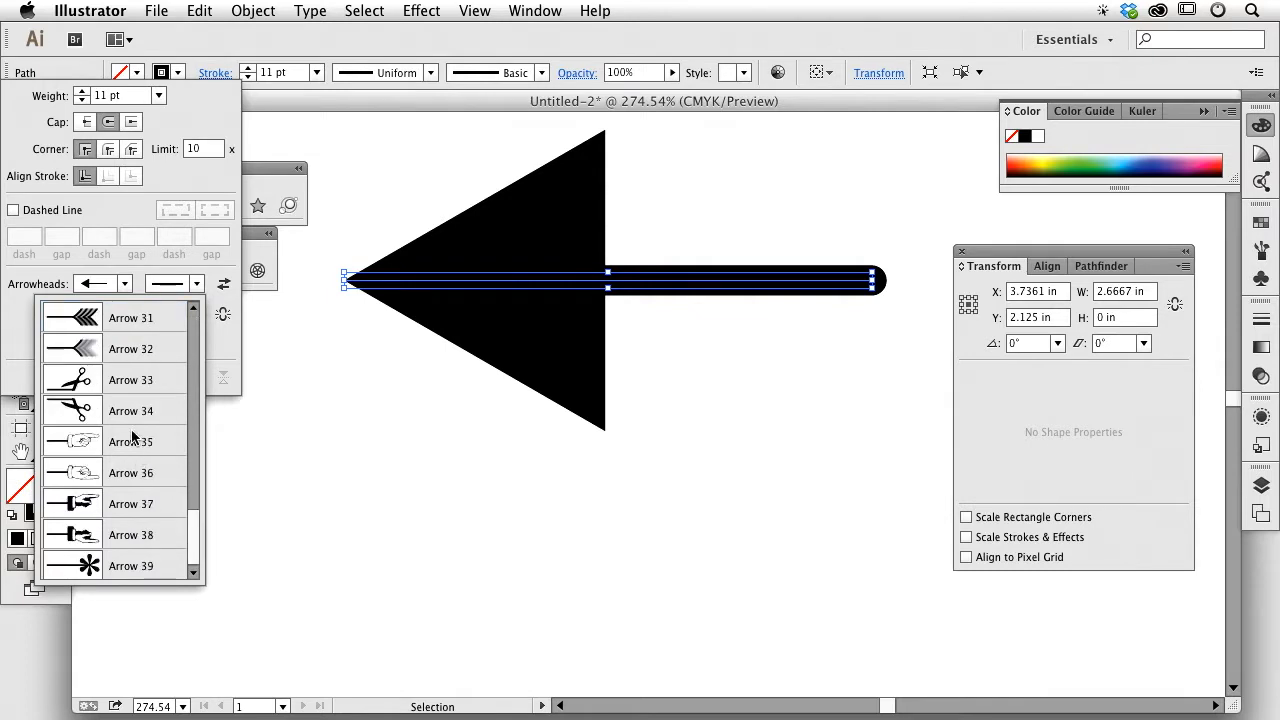
left_click(134, 438)
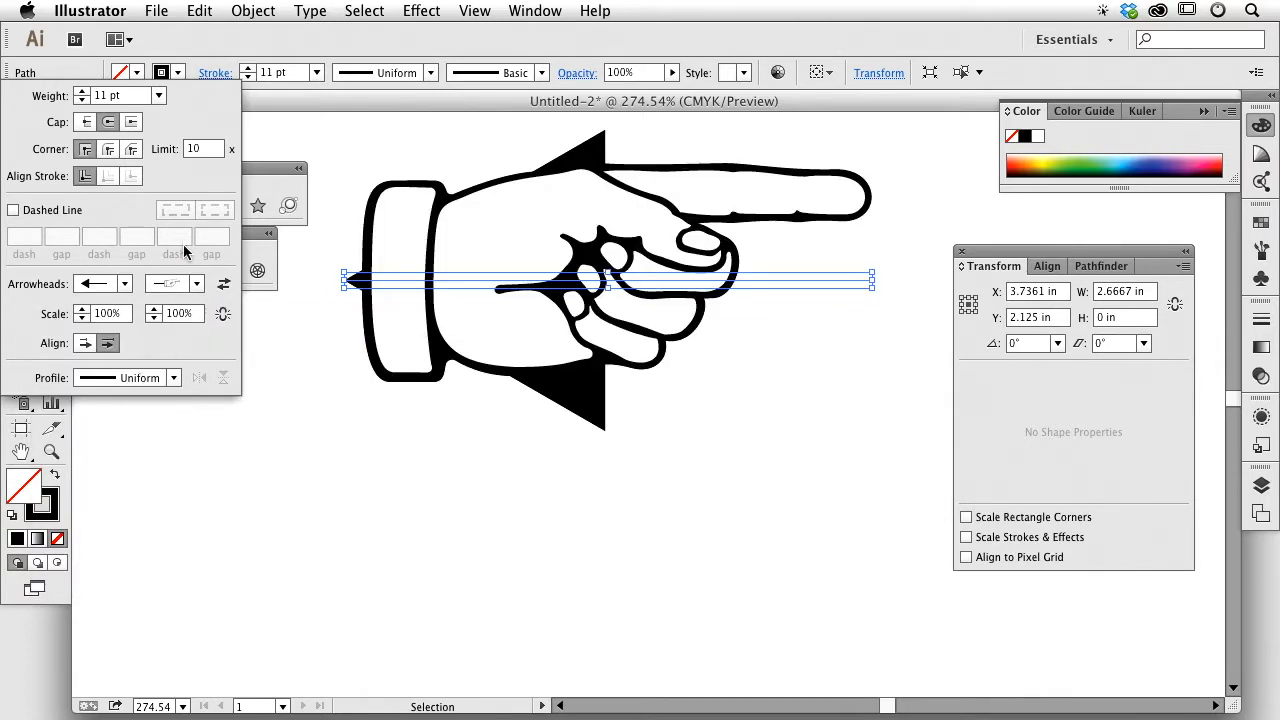
Step: Set the line's stroke weight to 2 pt after briefly trying 7 pt
left_click(158, 95)
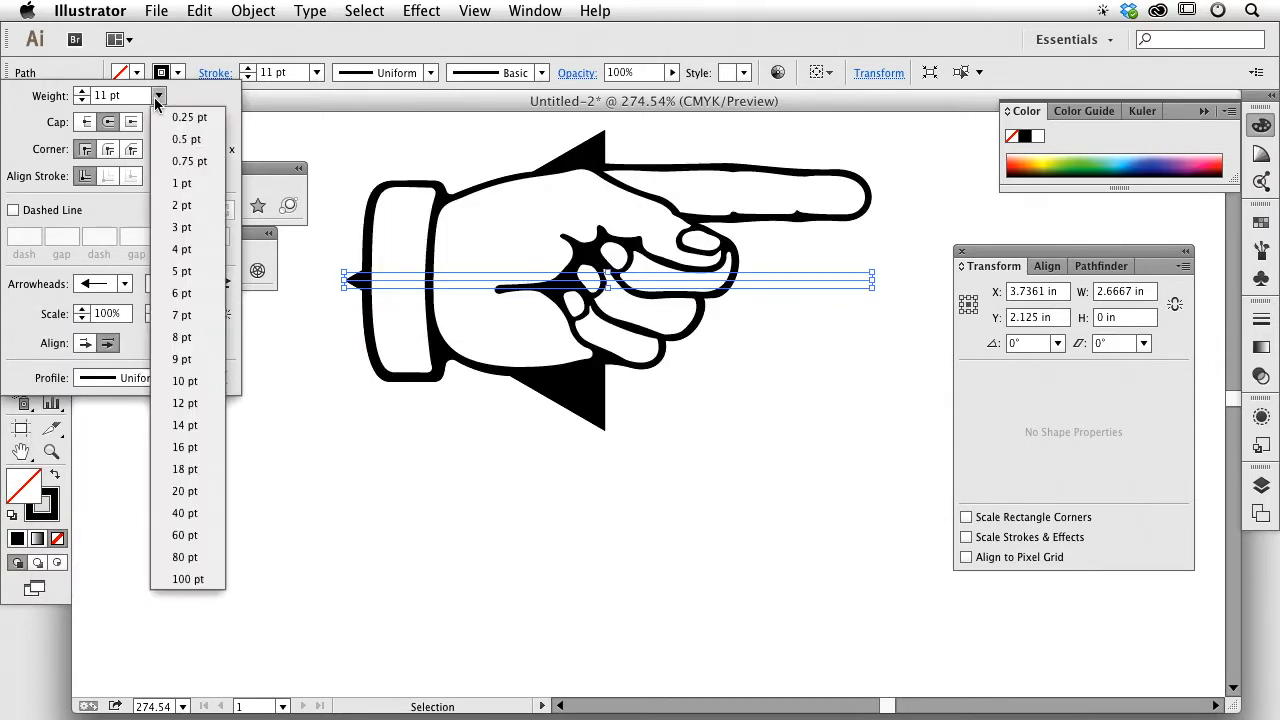
left_click(185, 314)
left_click(158, 95)
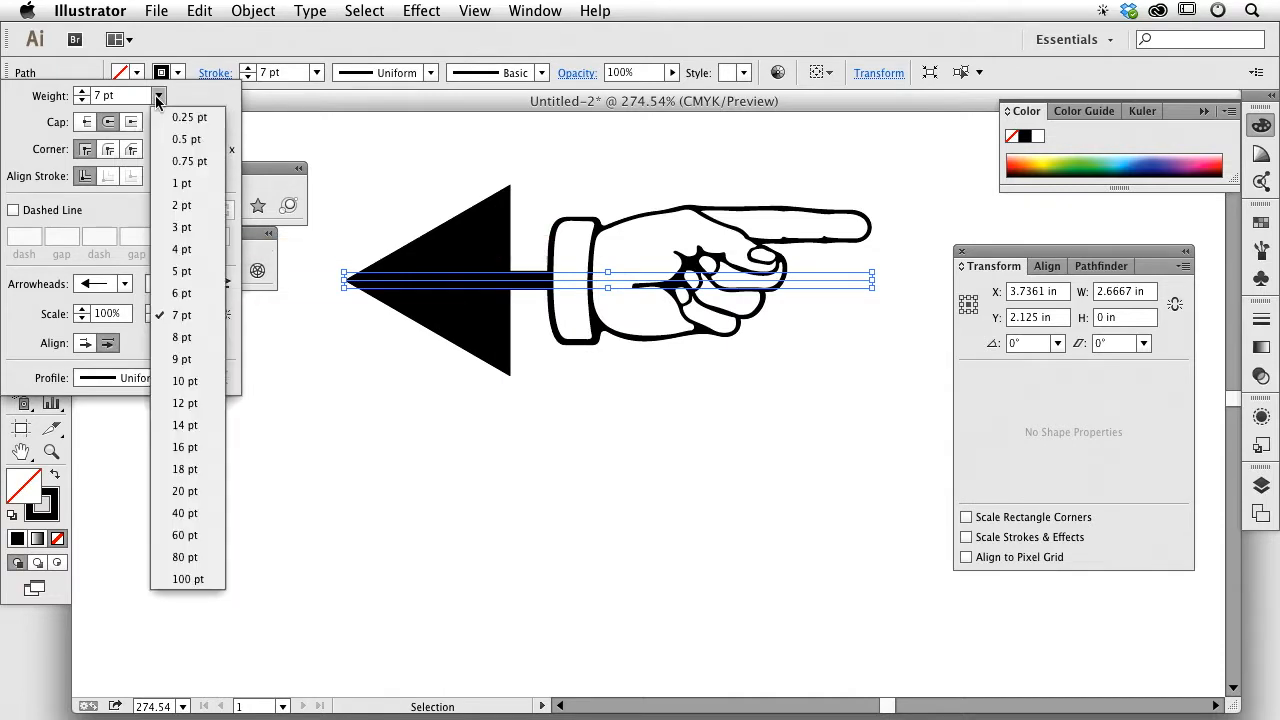
left_click(174, 207)
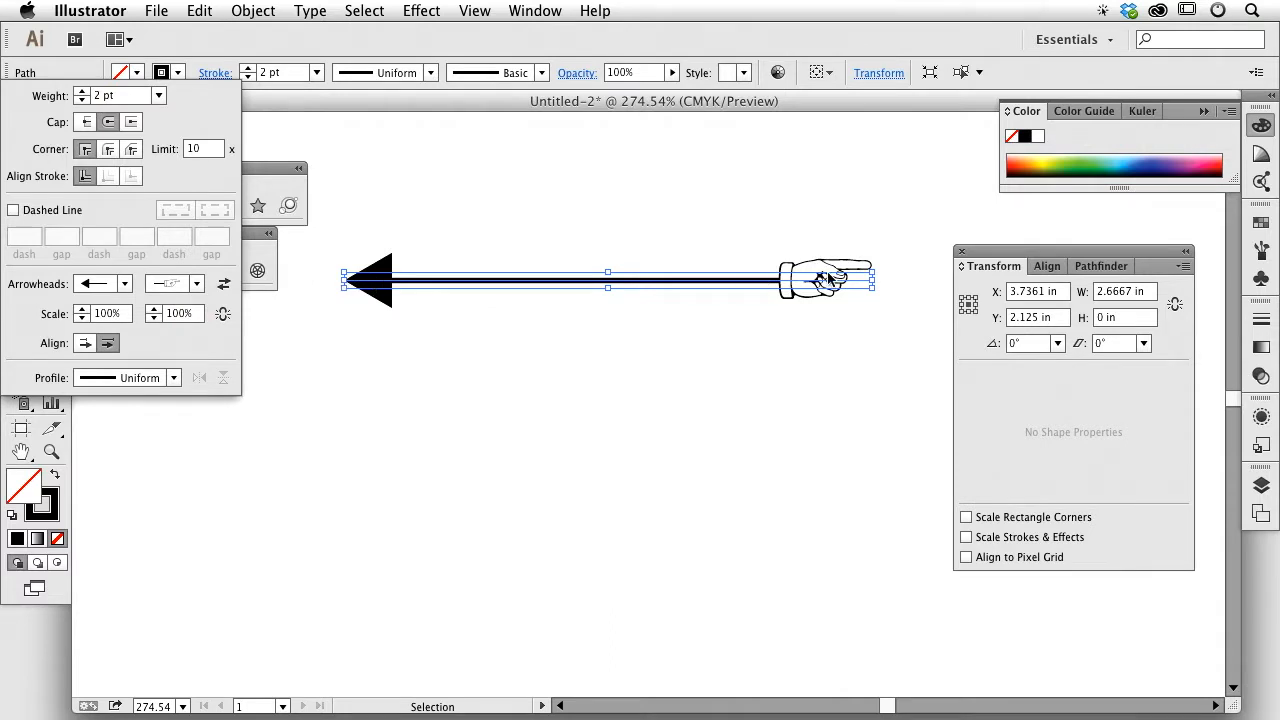
Step: Scale the start arrowhead to 91% and the pointing-hand end to 98%
left_click(81, 318)
left_click(81, 318)
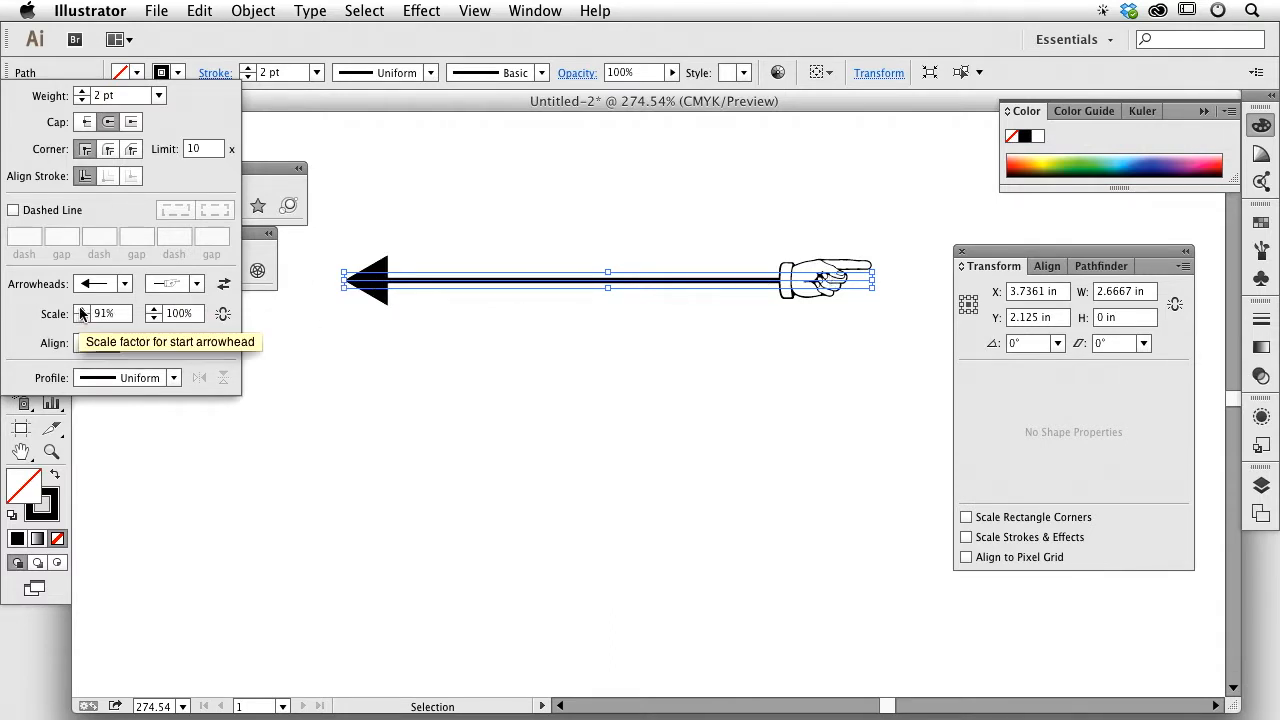
left_click(154, 311)
left_click(154, 311)
left_click(154, 310)
left_click(154, 310)
left_click(154, 310)
left_click(154, 310)
left_click(153, 318)
left_click(153, 318)
left_click(153, 318)
left_click(153, 318)
left_click(153, 318)
left_click(153, 318)
left_click(153, 318)
left_click(153, 318)
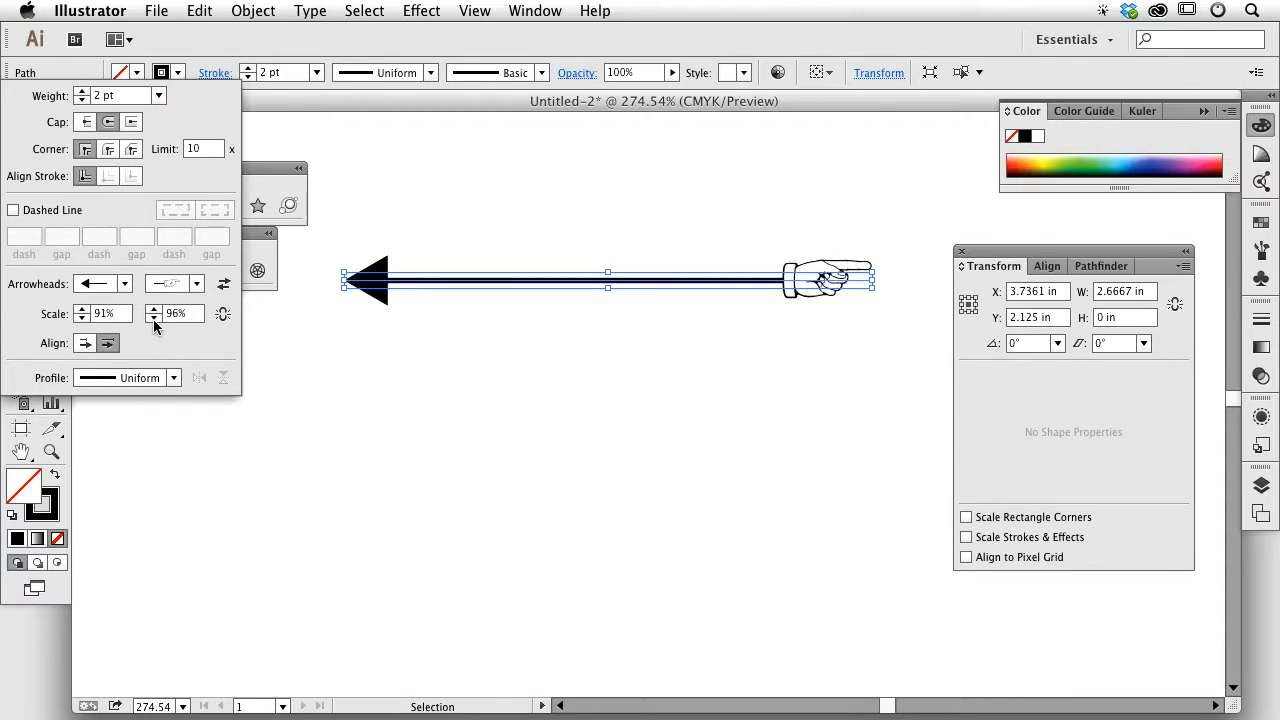
Step: Browse the end arrowhead list and close it without changing the pointing hand
left_click(197, 285)
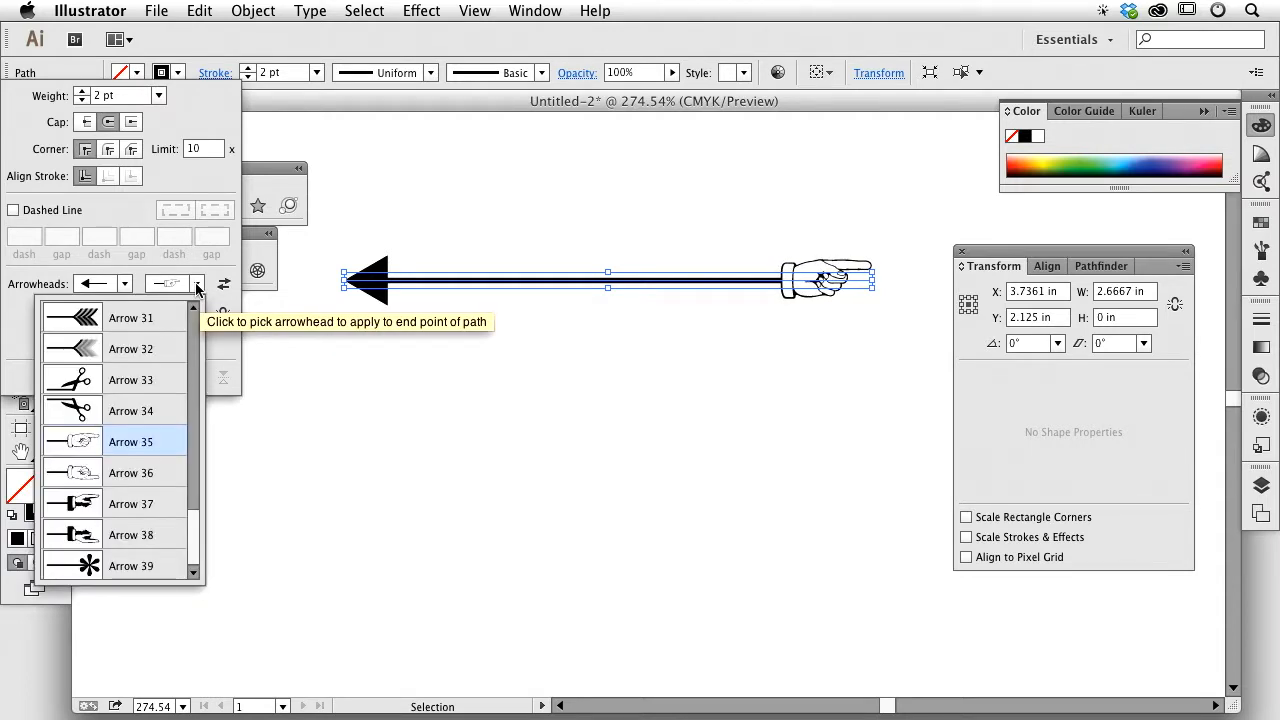
scroll(192, 358, "up", 9)
left_click_drag(193, 366, 212, 481)
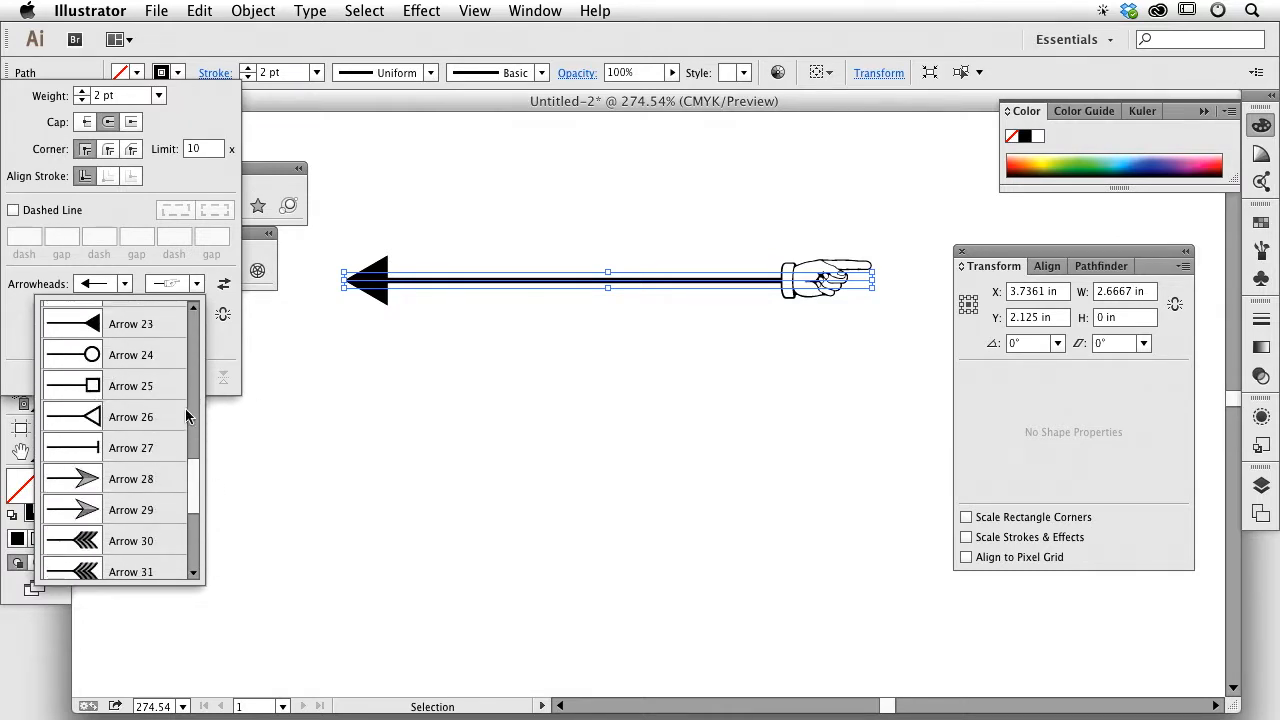
scroll(194, 357, "up", 8)
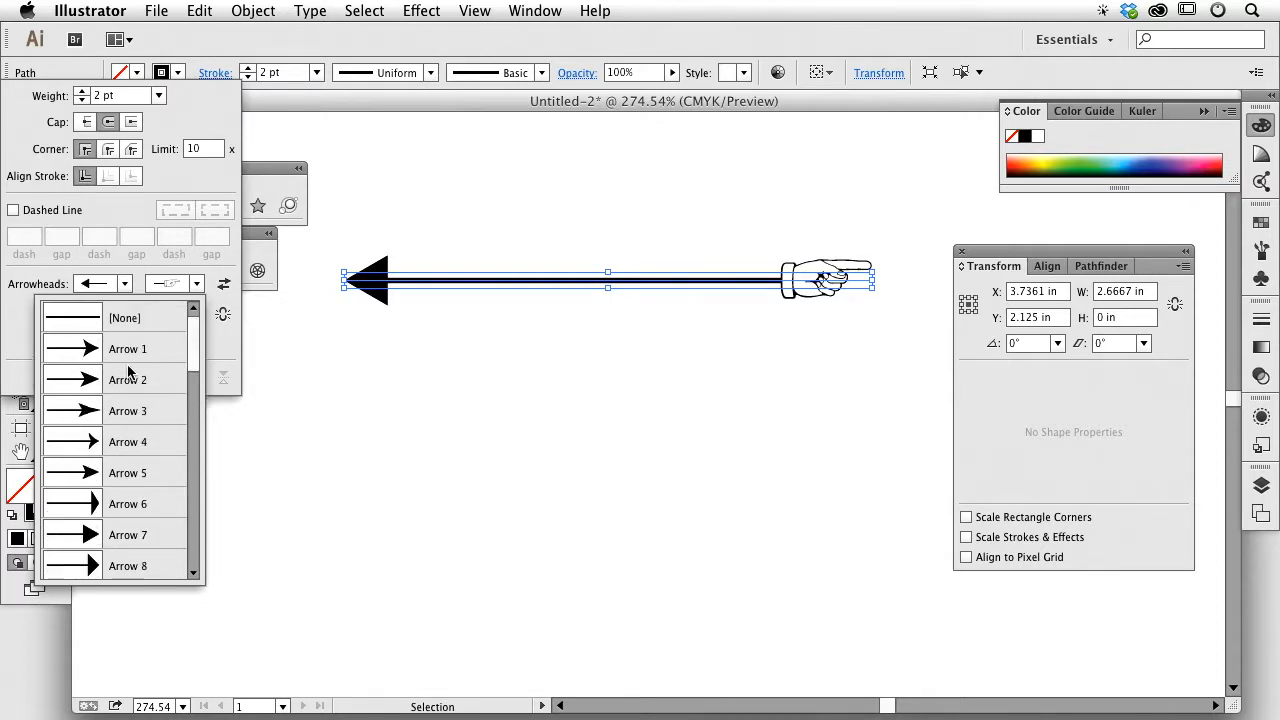
left_click_drag(192, 364, 196, 400)
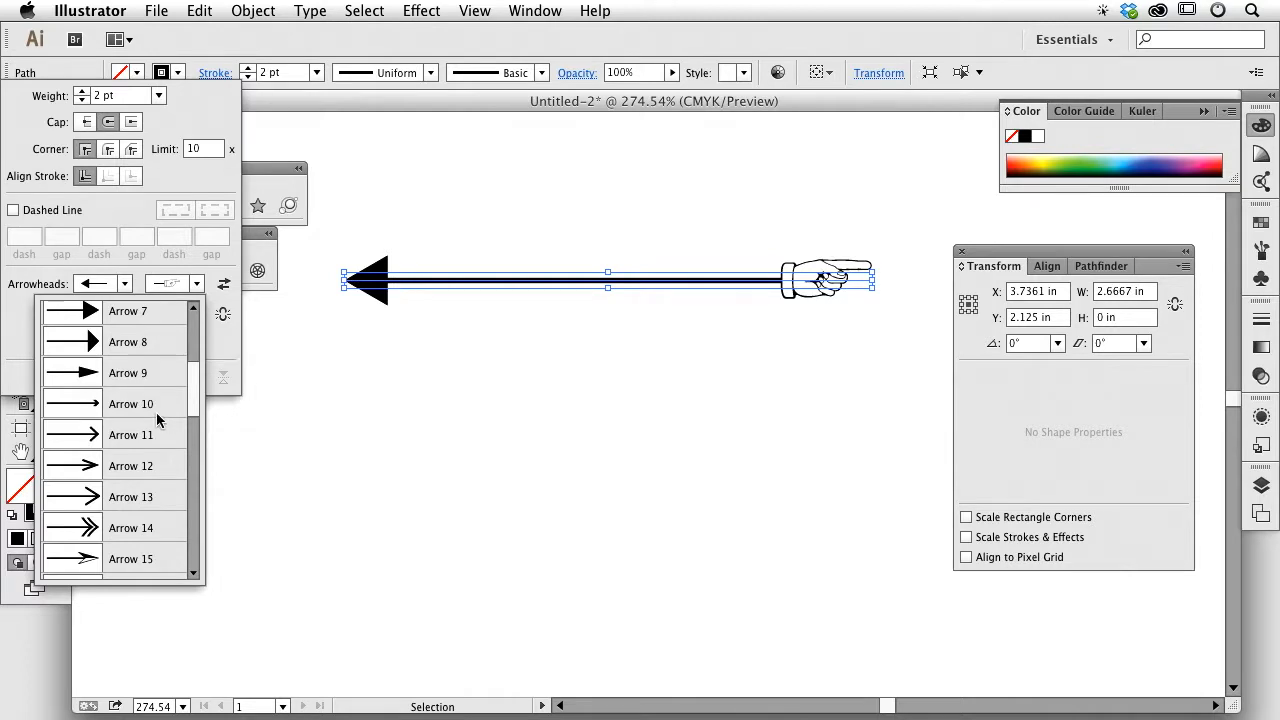
left_click(205, 68)
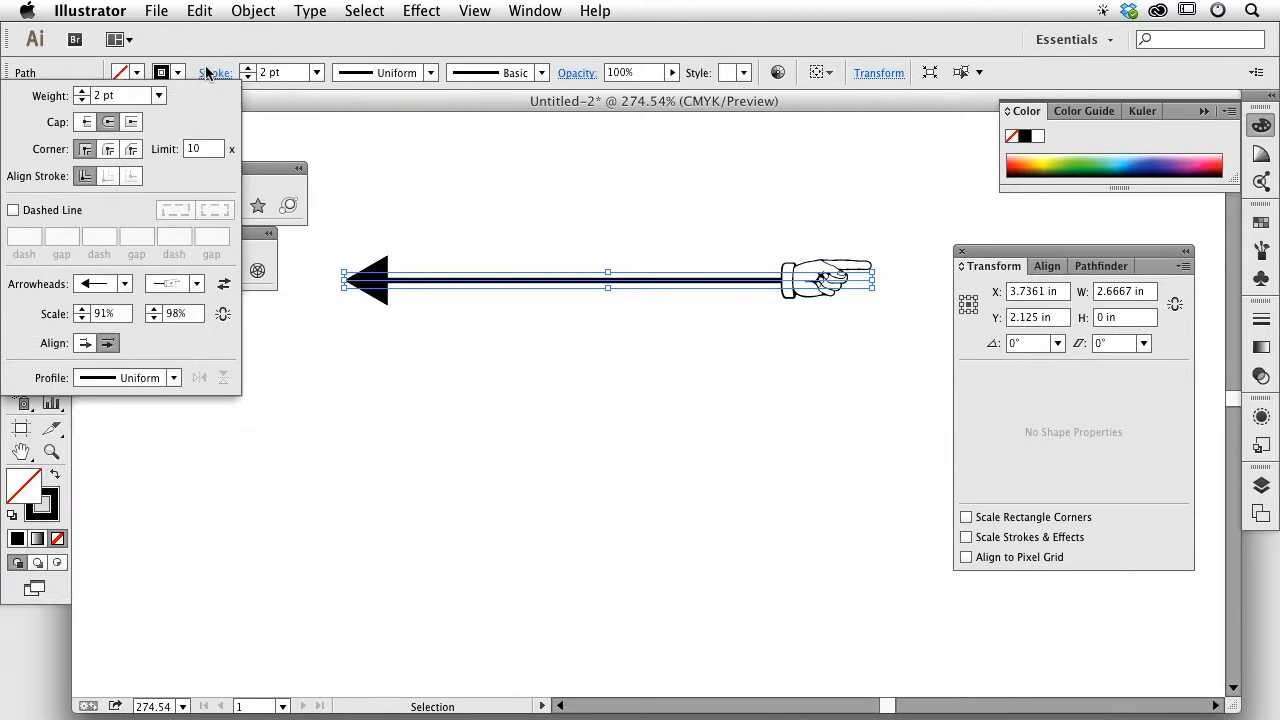
left_click(258, 105)
left_click(459, 237)
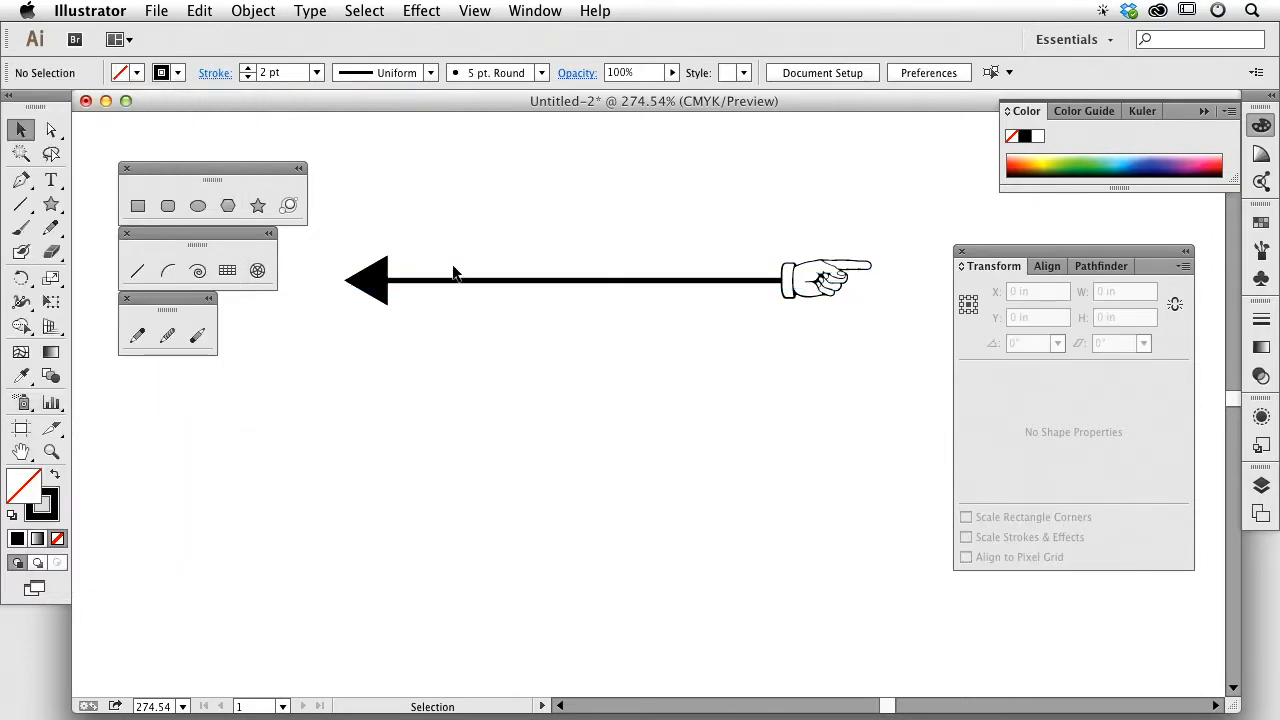
left_click(463, 280)
left_click(245, 10)
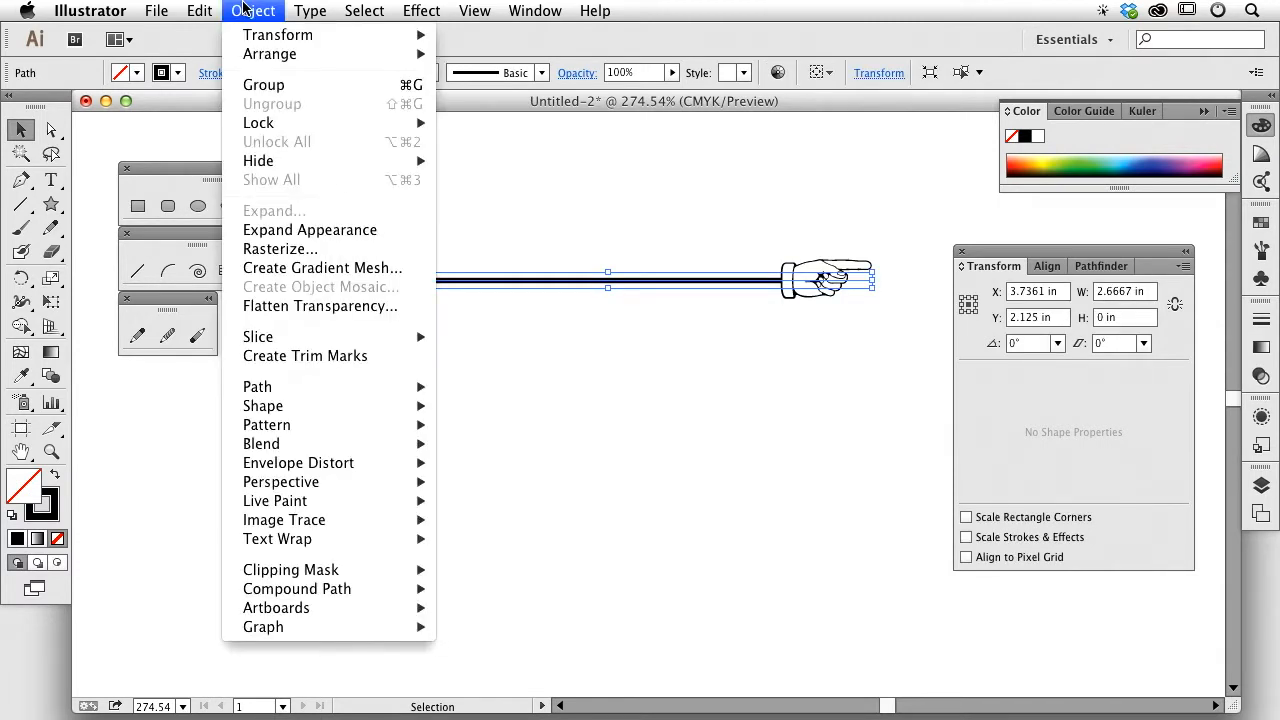
left_click(300, 229)
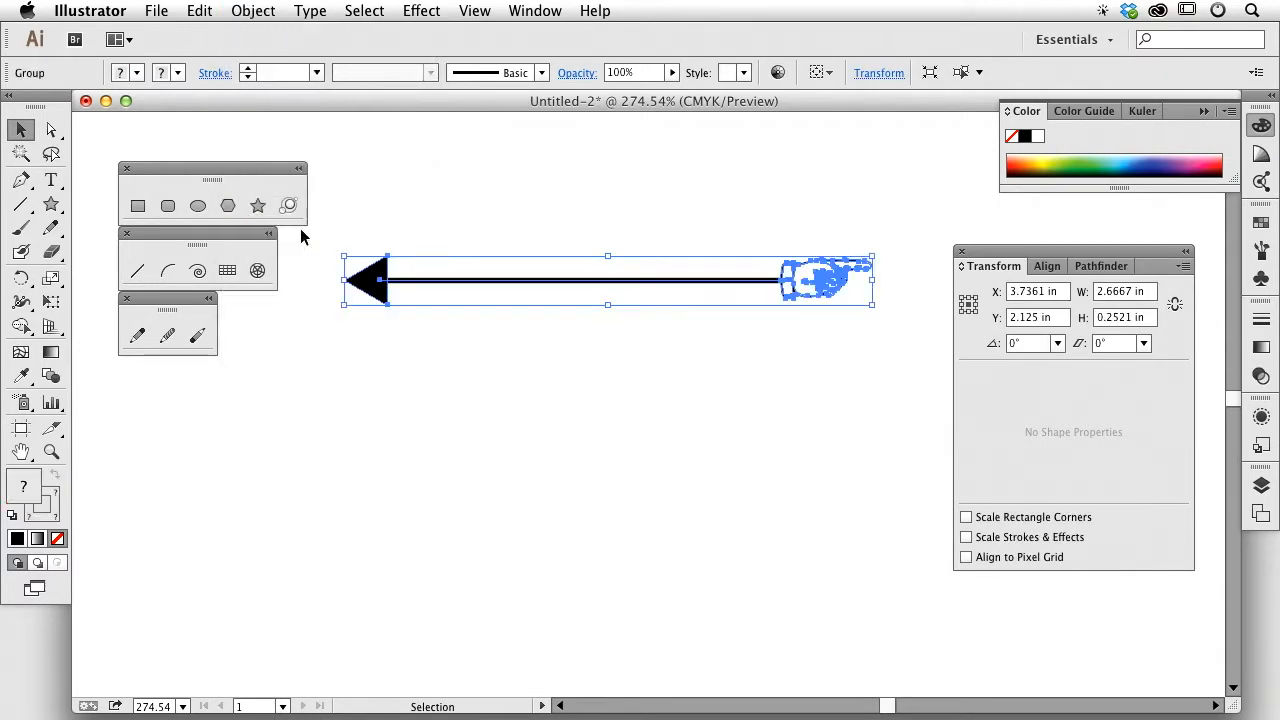
left_click(252, 10)
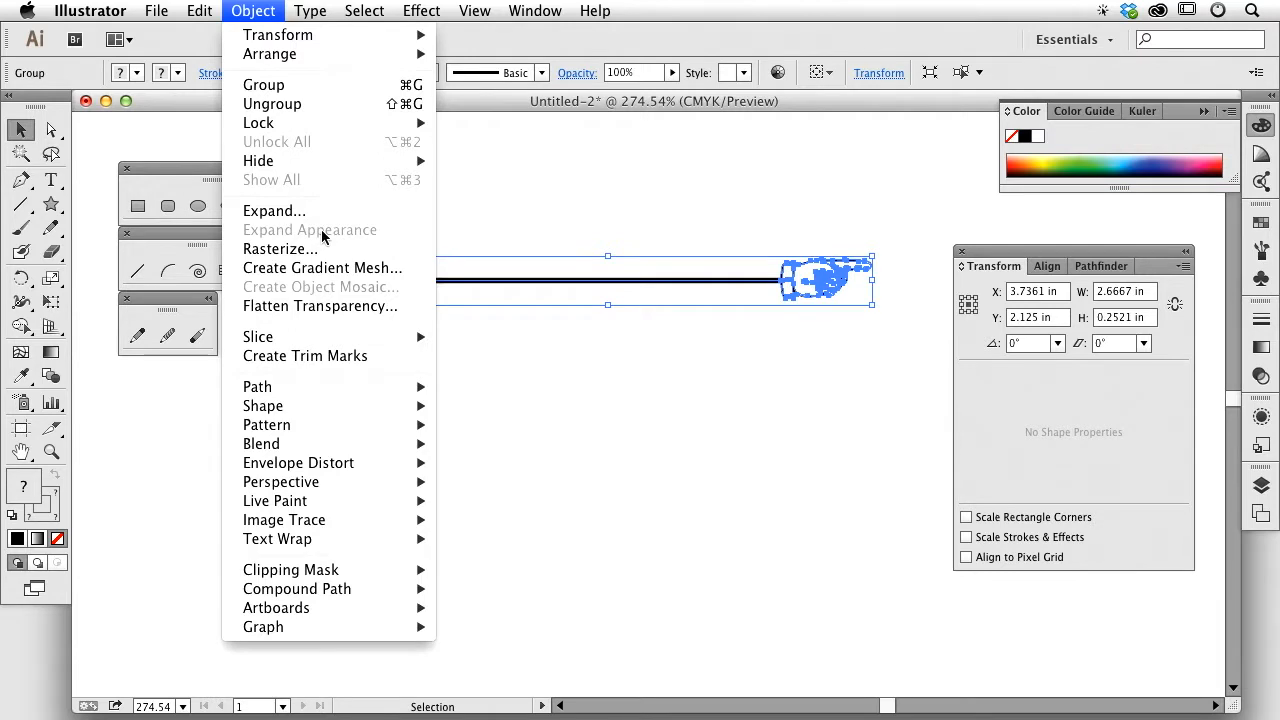
left_click(458, 212)
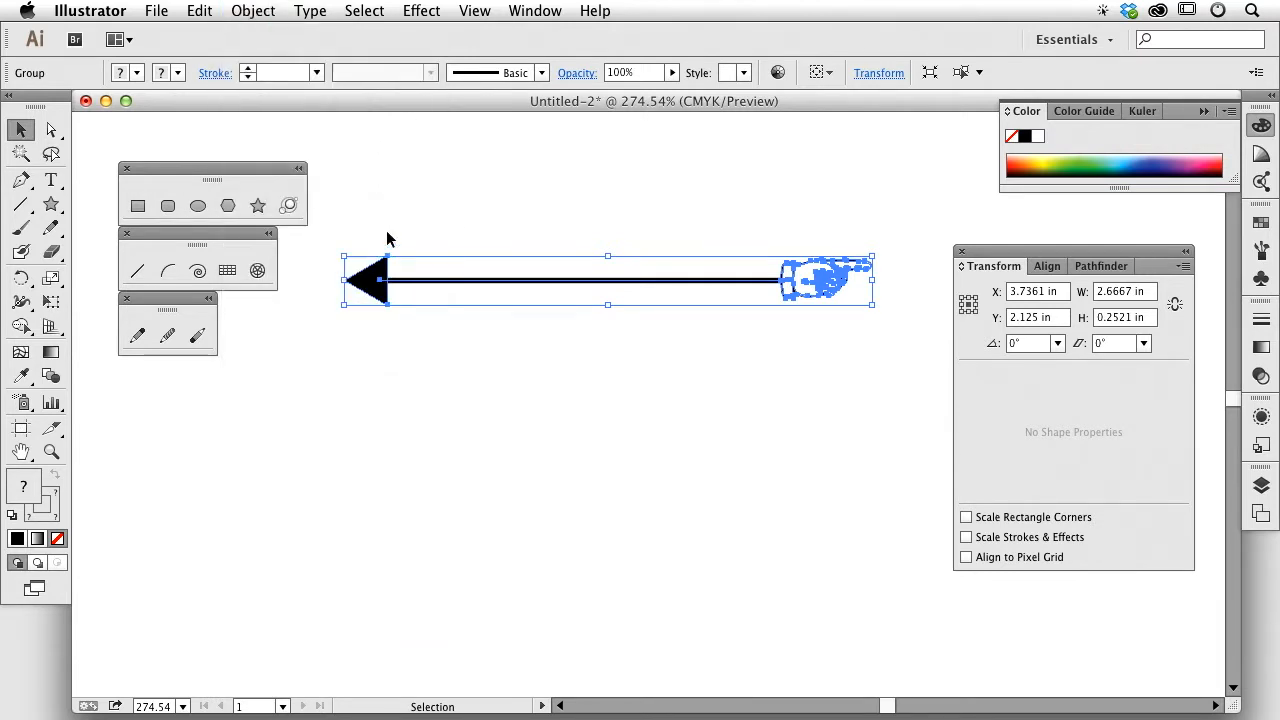
left_click(386, 240)
left_click(378, 280)
double_click(378, 280)
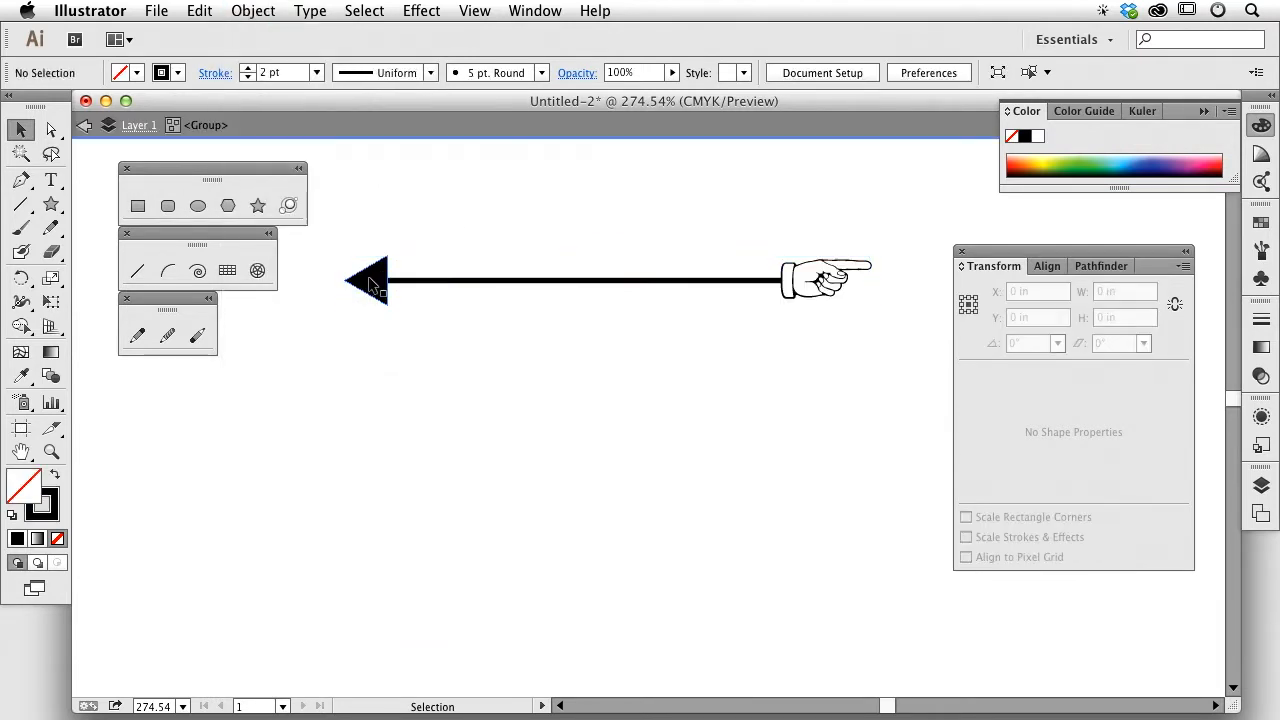
left_click_drag(374, 281, 336, 283)
left_click_drag(820, 287, 847, 309)
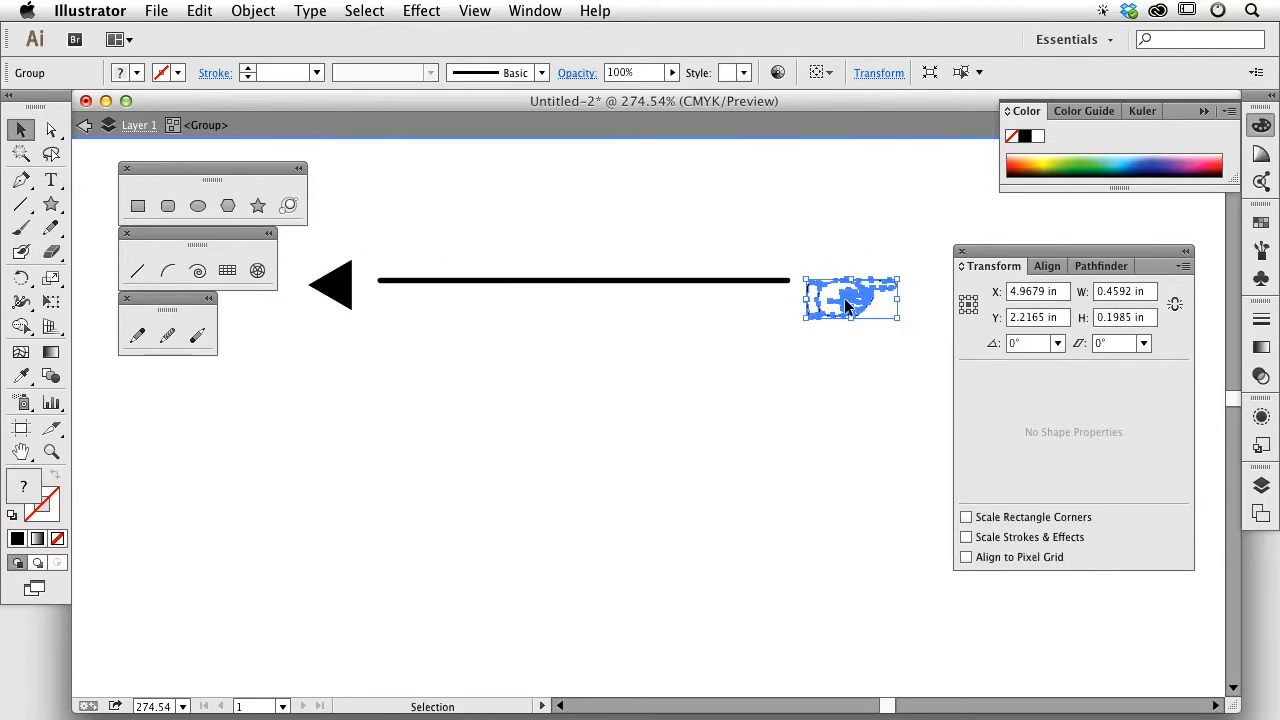
left_click(341, 291)
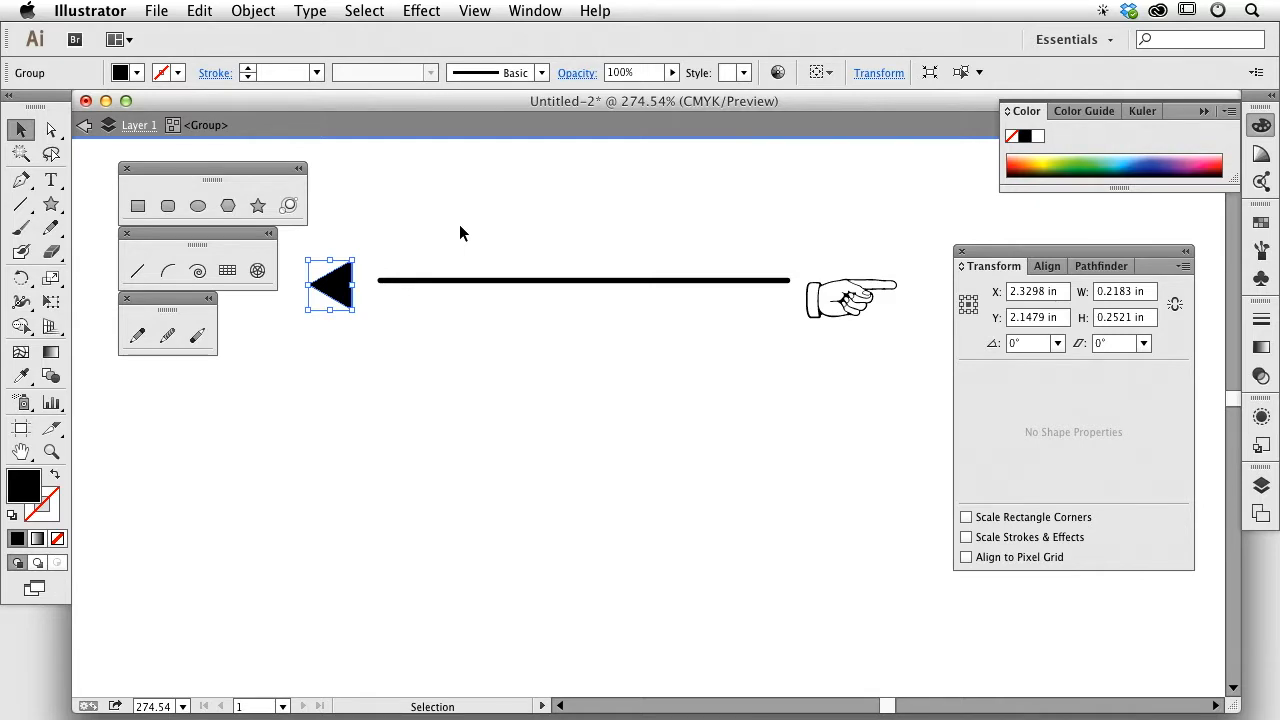
left_click(85, 130)
key("super+z")
key("super+z")
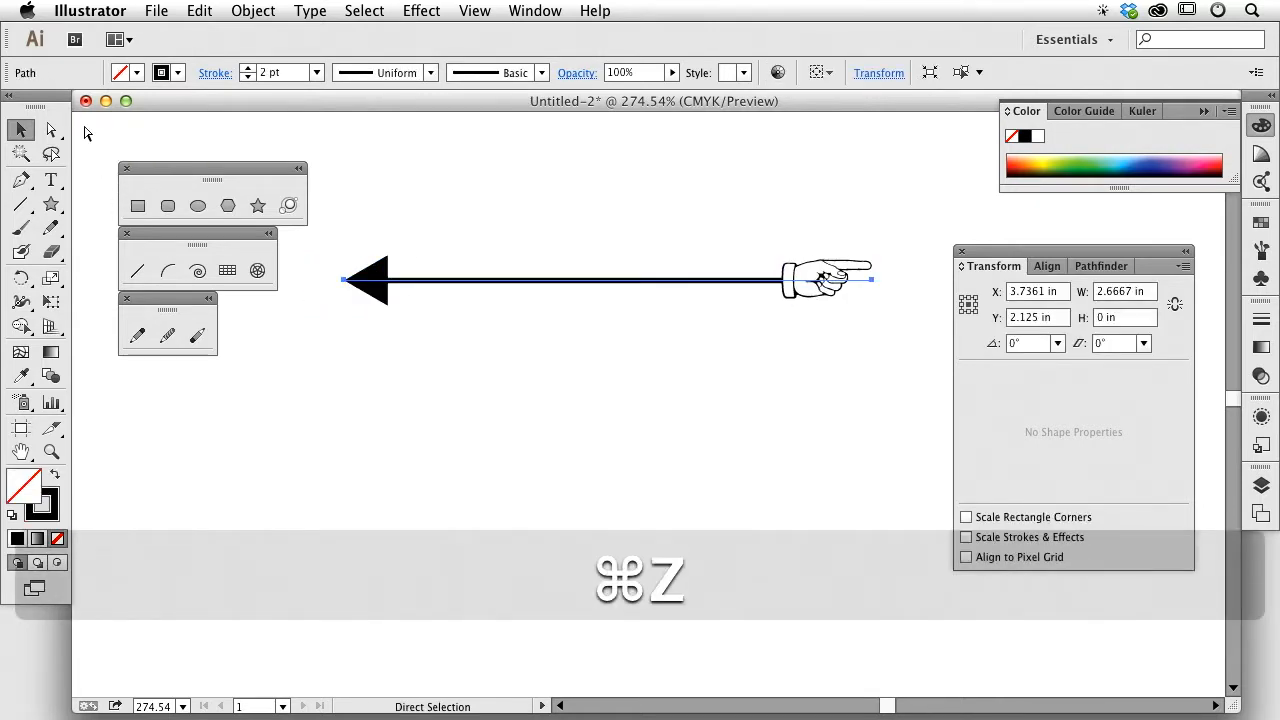
Step: Move the arrow down and use Object > Expand Appearance to split it into shapes
left_click(443, 191)
left_click_drag(437, 280, 437, 305)
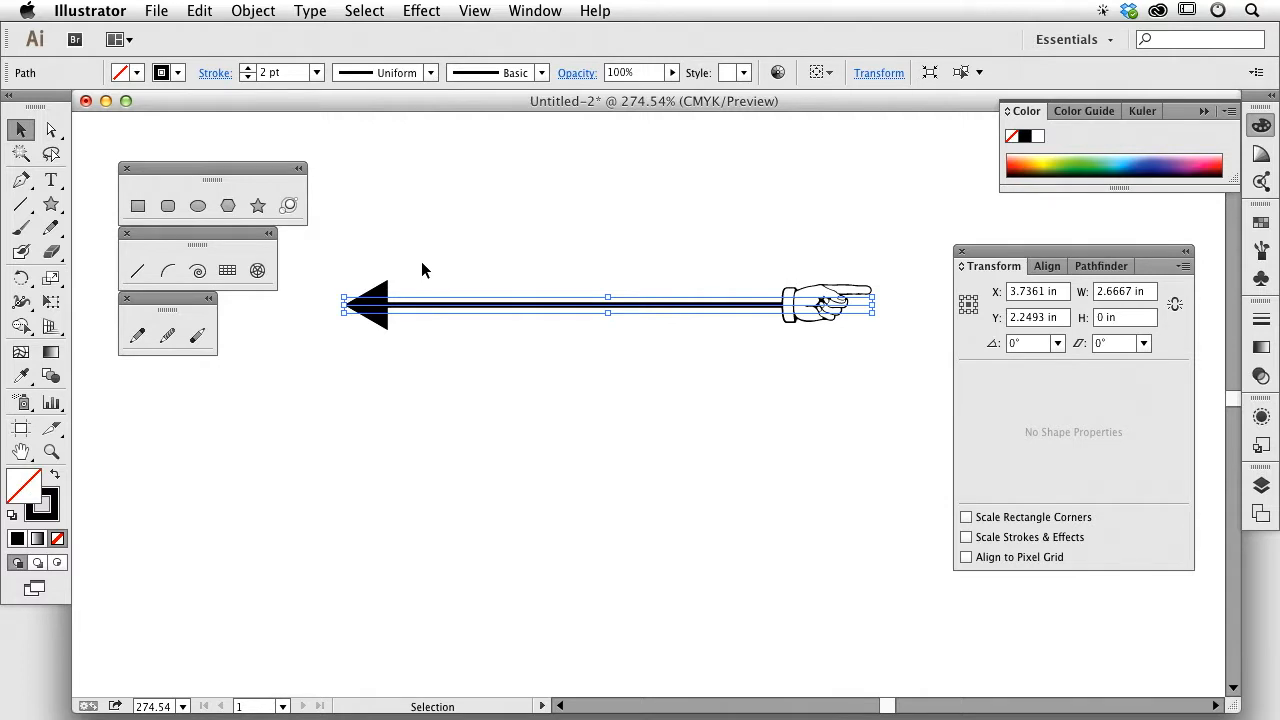
left_click(253, 10)
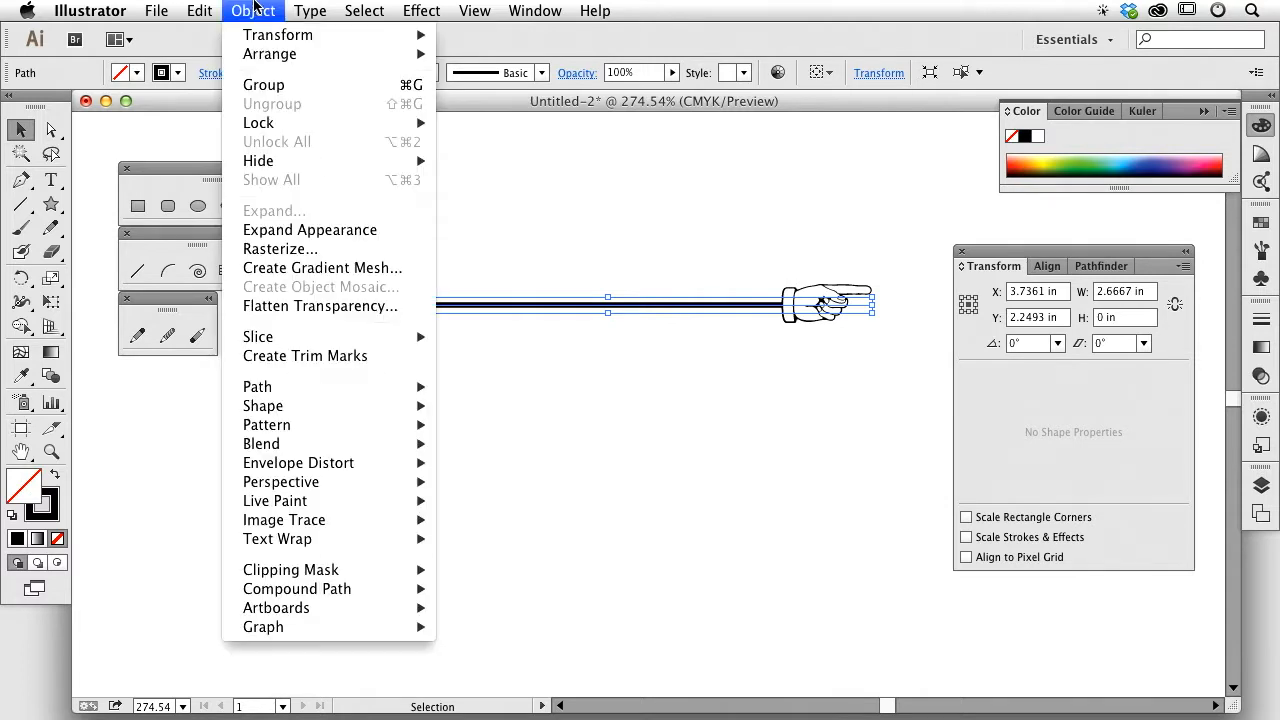
left_click(310, 232)
left_click(443, 231)
left_click_drag(373, 297, 318, 325)
Step: Inside the group, pull the arrowhead and pointing hand away from the line, then nudge the group
double_click(350, 311)
left_click_drag(805, 320, 833, 347)
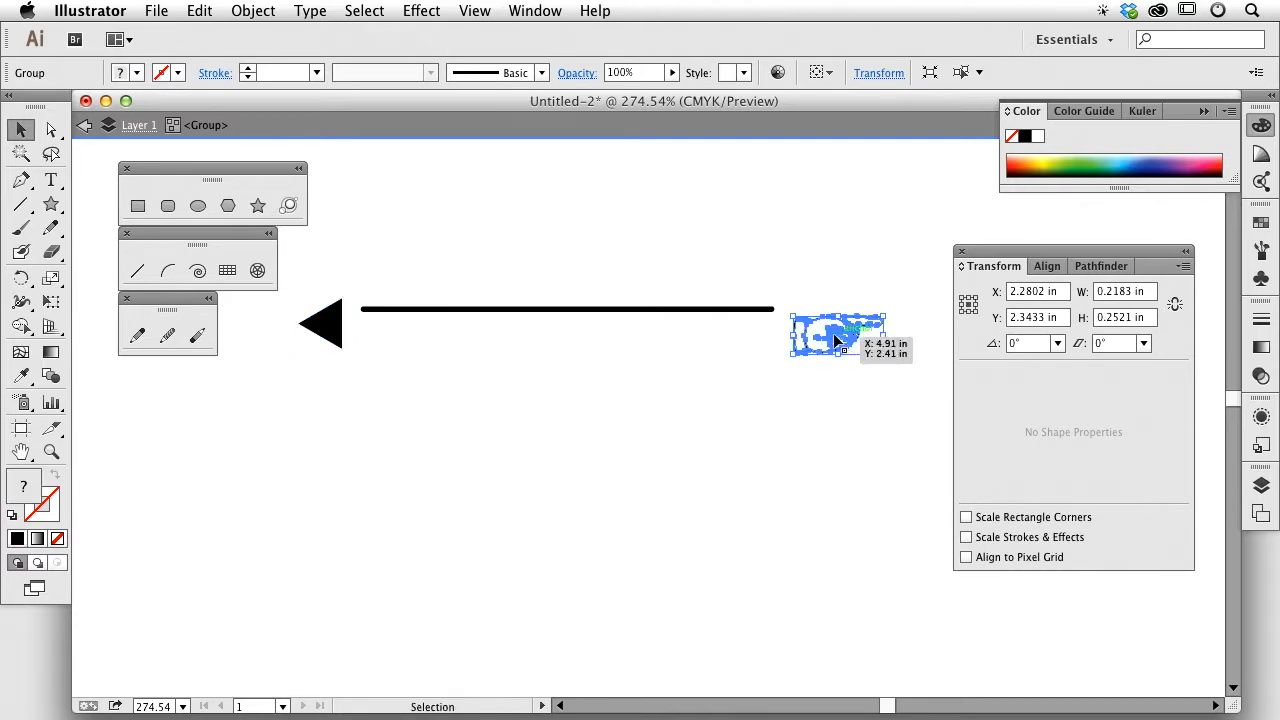
key("Escape")
left_click(680, 249)
mouse_move(651, 310)
left_mouse_down()
mouse_move(668, 331)
mouse_move(656, 329)
left_mouse_up()
left_click(778, 264)
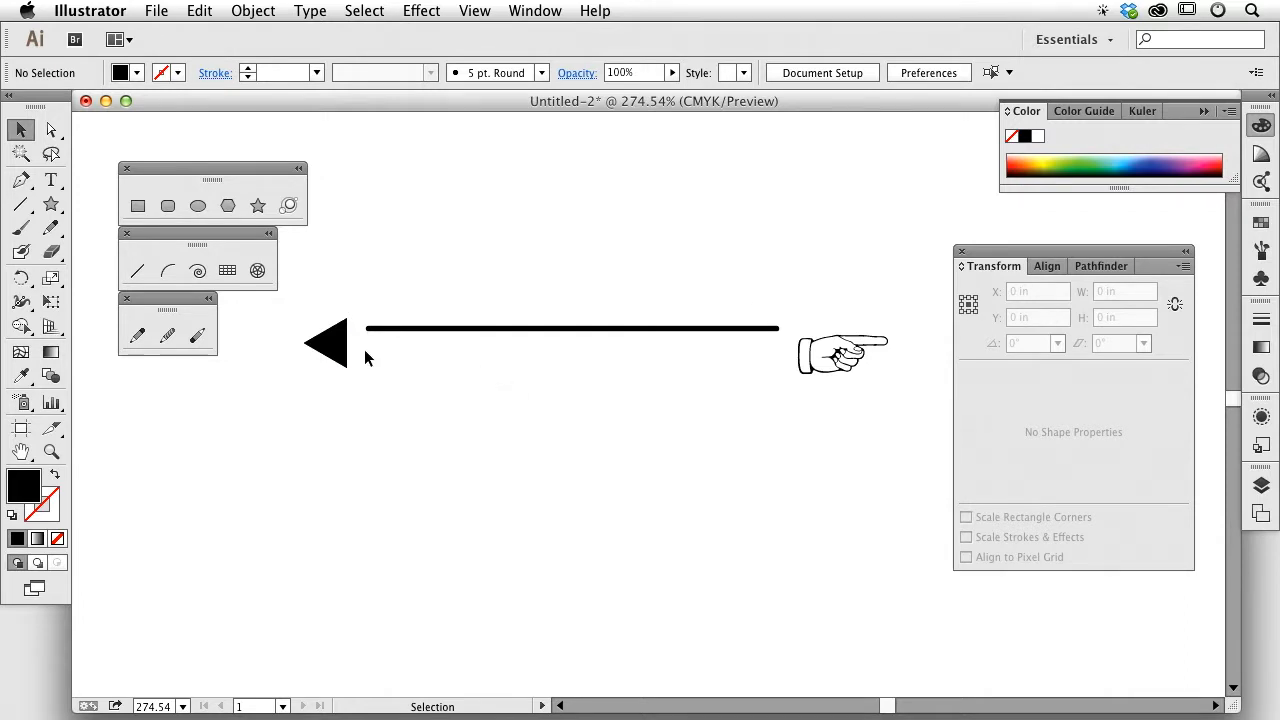
Step: Select the expanded arrow group and delete it, leaving the artboard blank
left_click(328, 343)
left_click(208, 73)
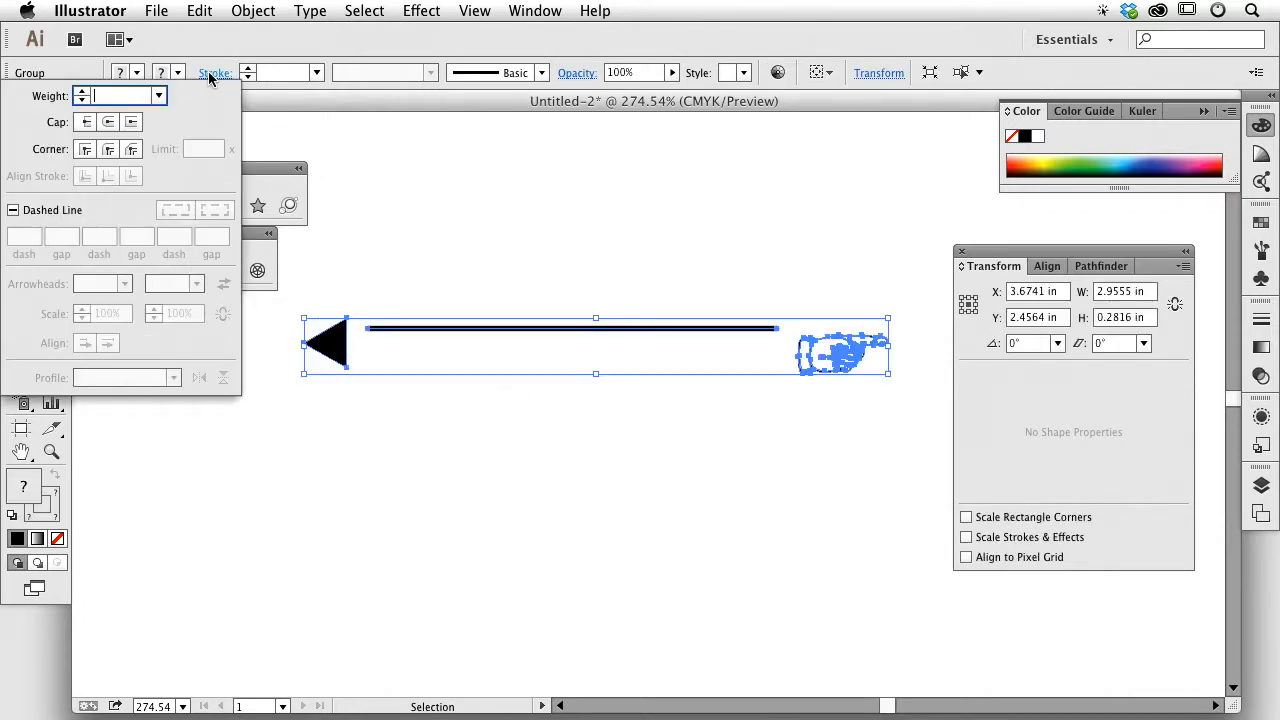
left_click(557, 197)
key("Delete")
left_click(138, 270)
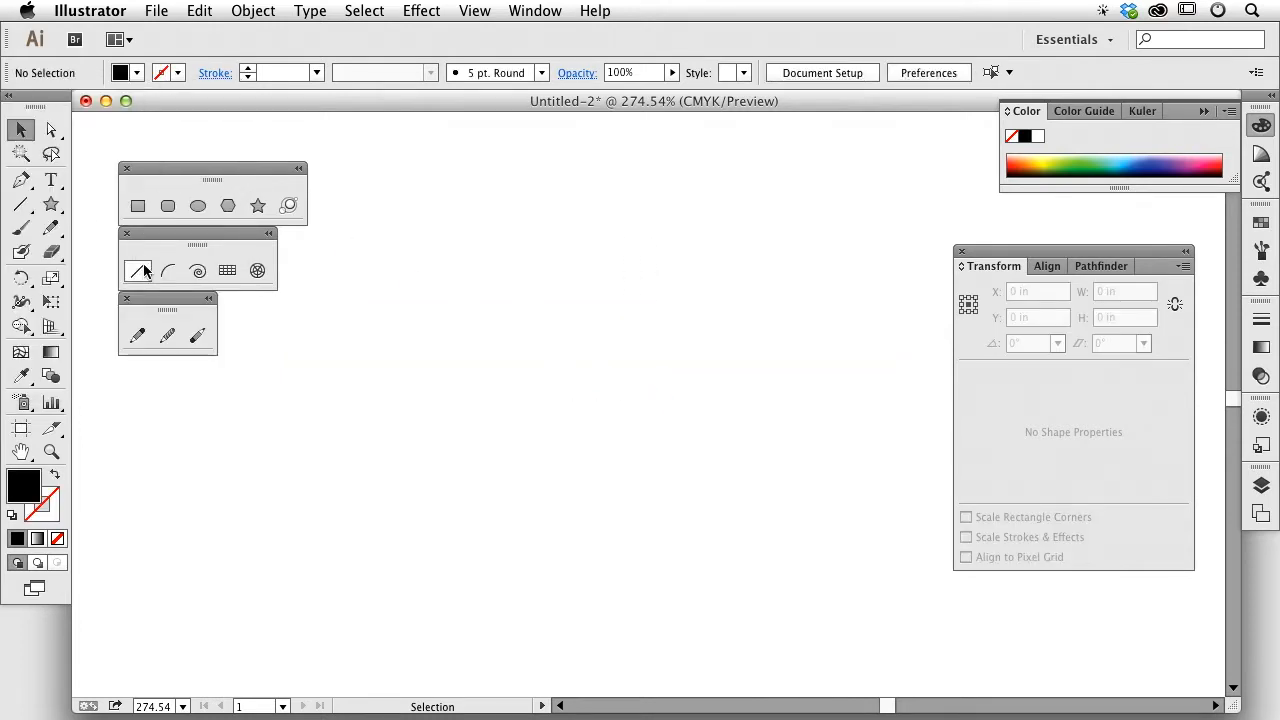
left_click(198, 270)
Step: Draw a spiral and turn its 1 pt stroke into a dashed line
mouse_move(455, 320)
left_mouse_down()
mouse_move(637, 438)
mouse_move(603, 408)
left_mouse_up()
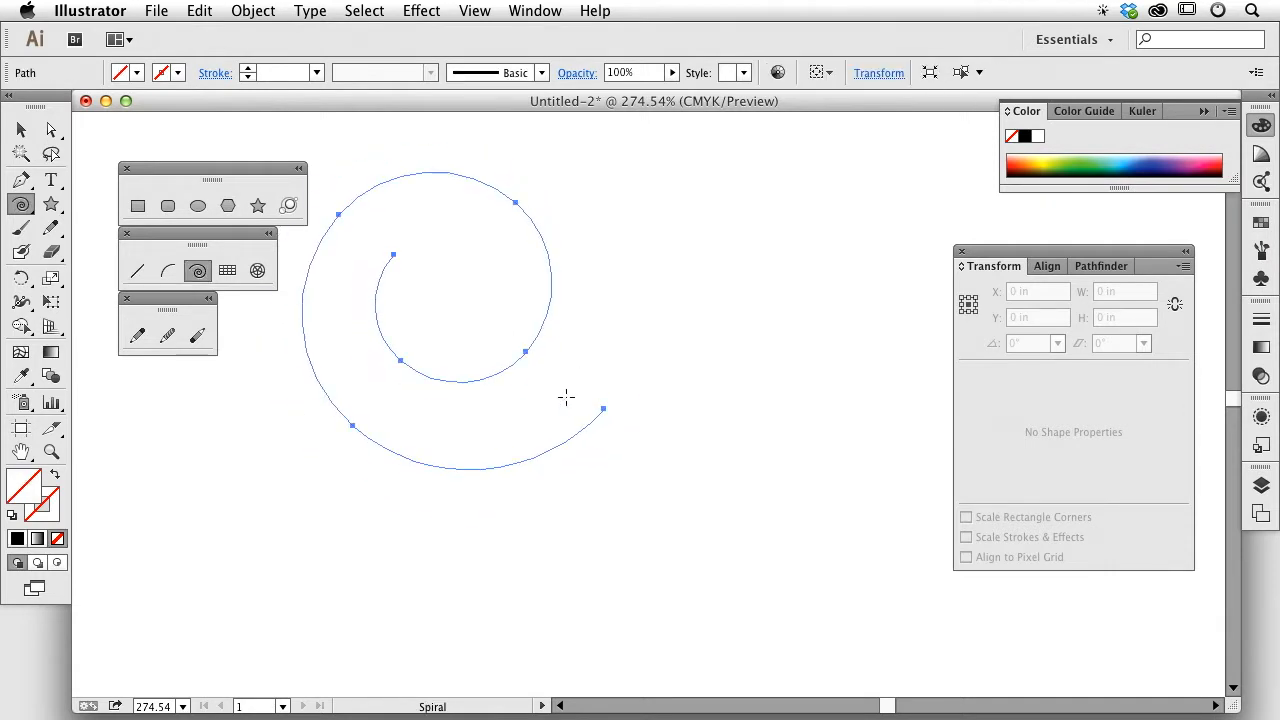
left_click(215, 73)
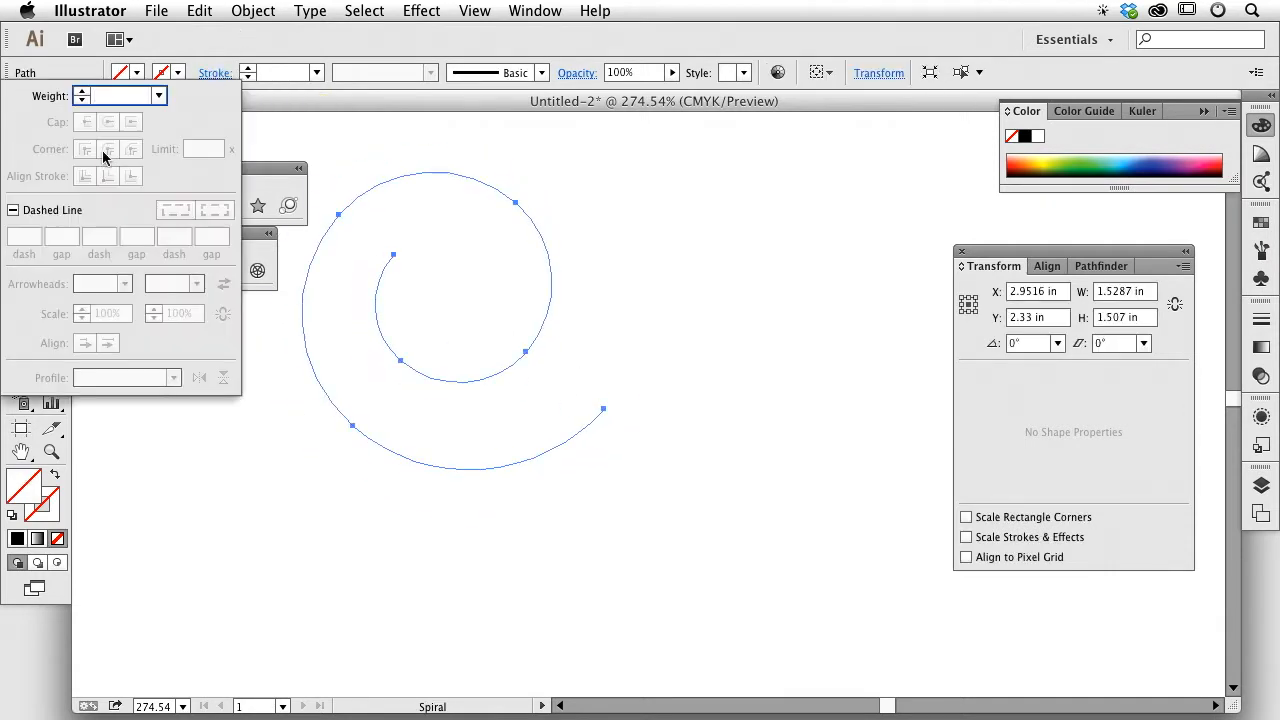
left_click(13, 210)
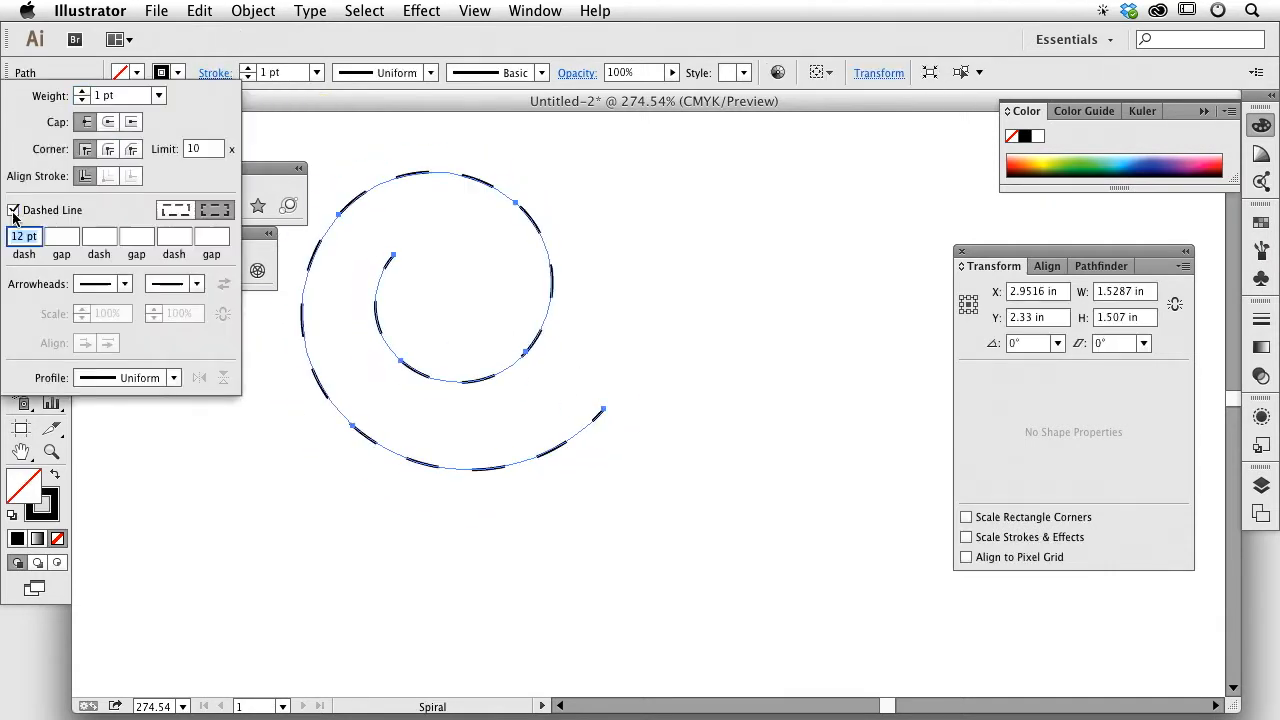
Step: Set the dash pattern to 12 pt dashes and 24 pt gaps across all three dash/gap pairs
left_click(68, 236)
type("24")
left_click(100, 236)
type("12")
key("Tab")
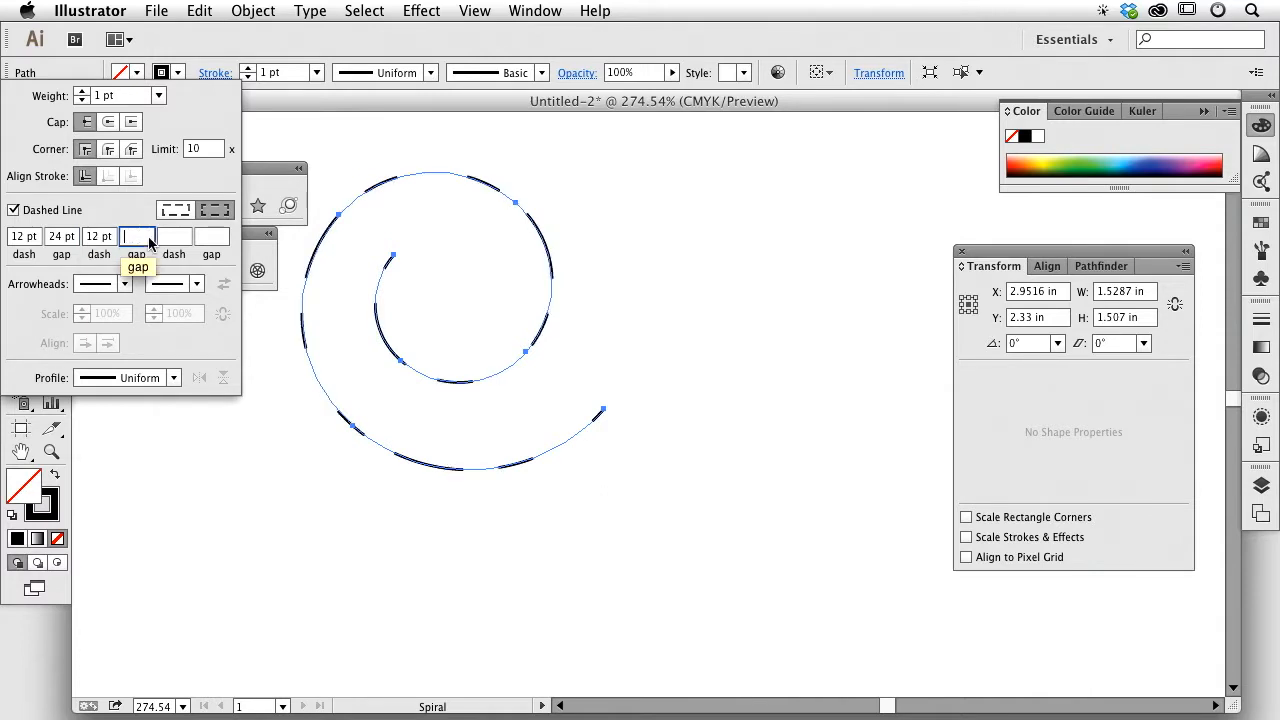
type("24")
left_click(173, 240)
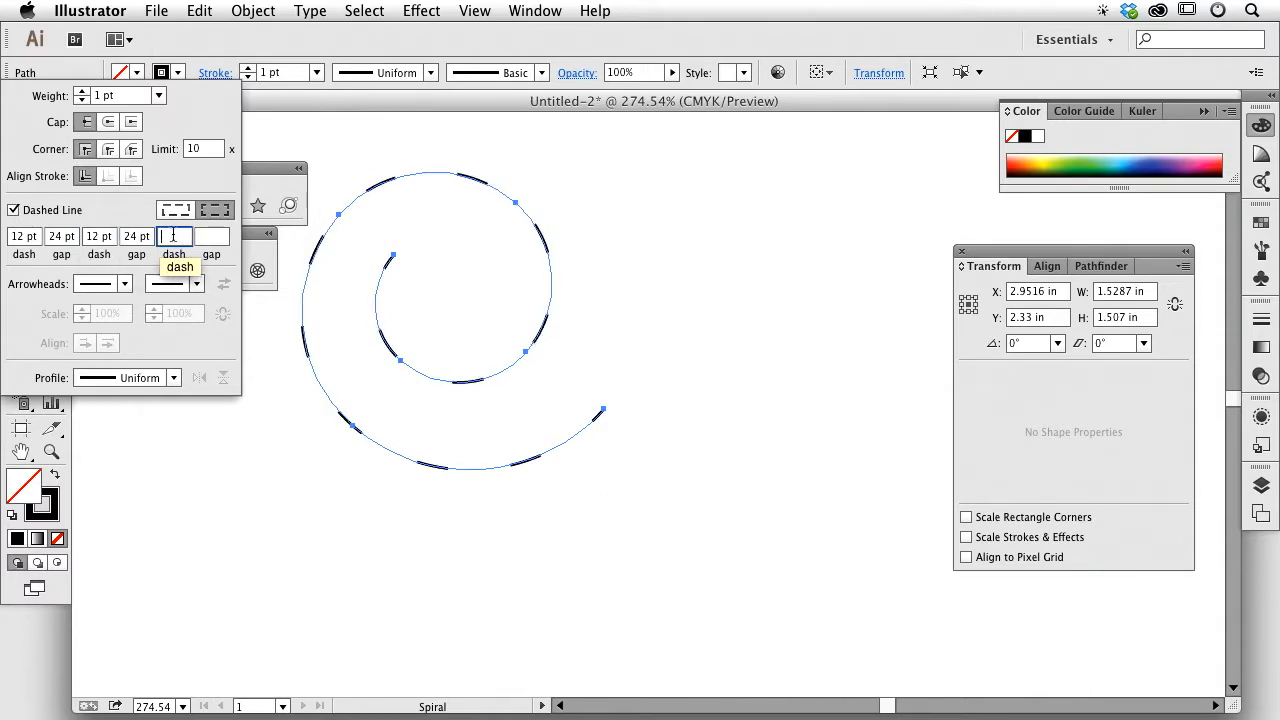
type("12")
left_click(212, 238)
type("24")
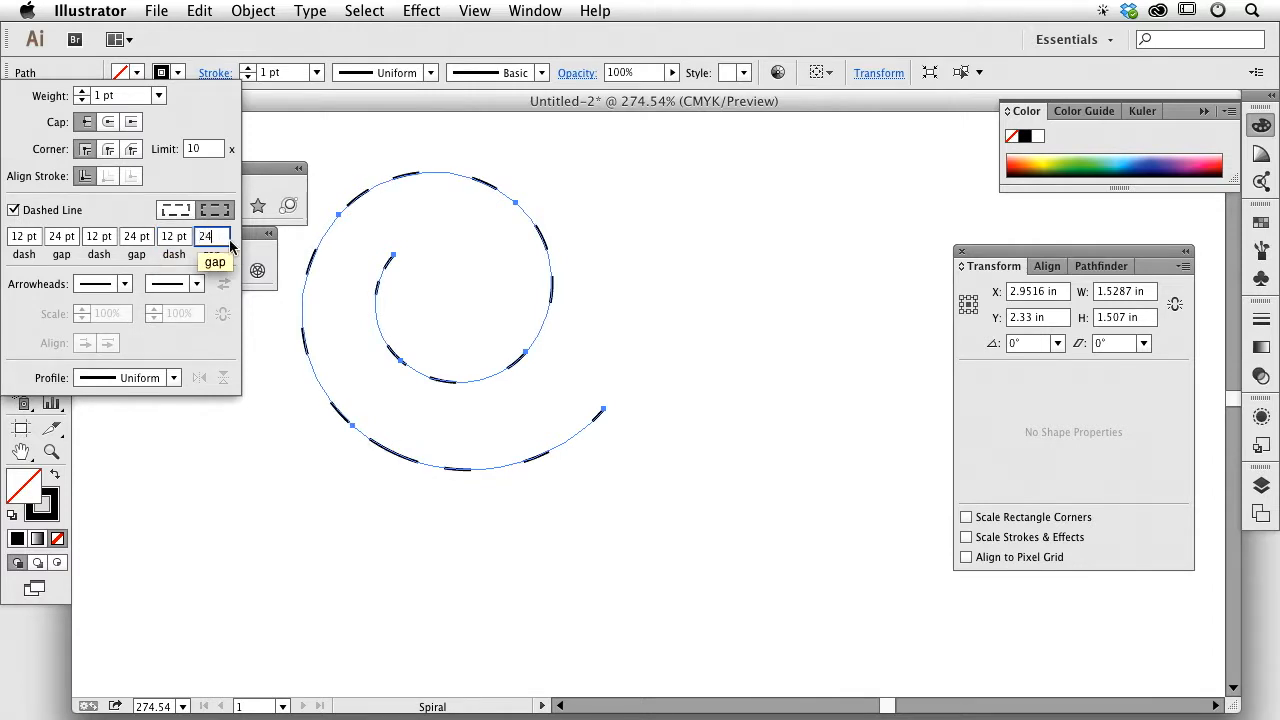
left_click(252, 259)
Step: With the Selection tool, nudge the dashed spiral slightly to the right
key("v")
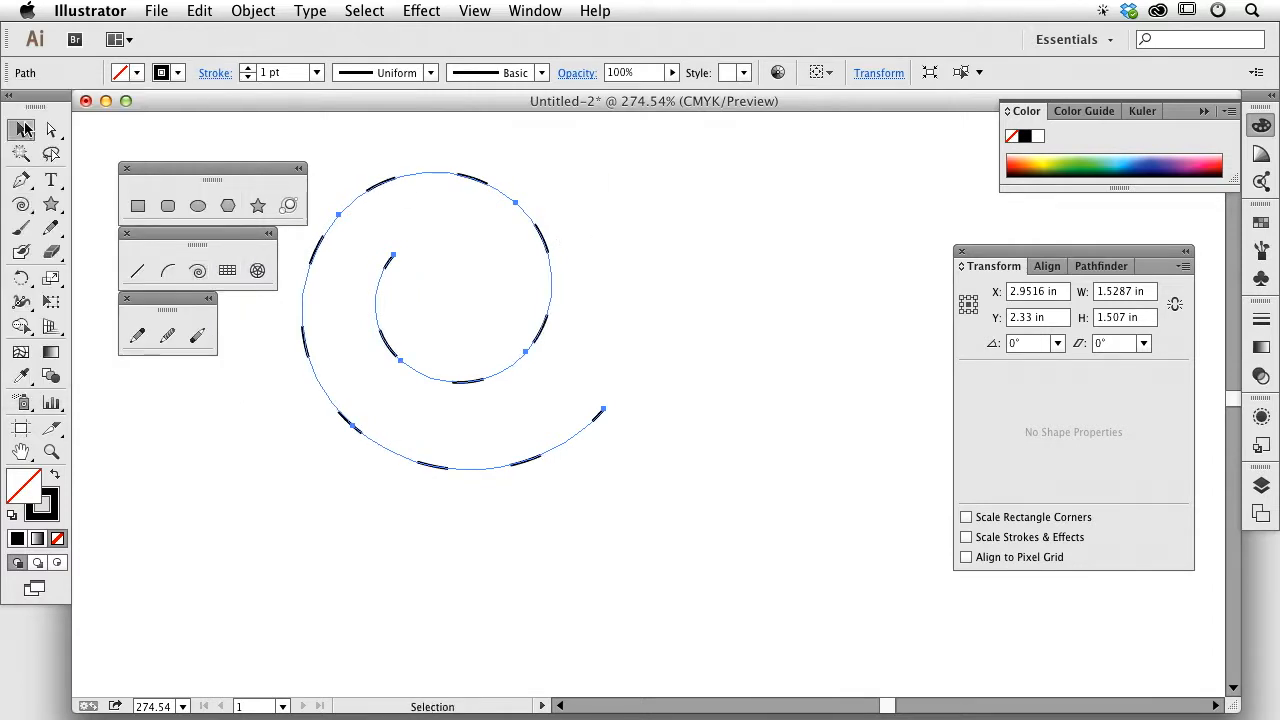
left_click(616, 228)
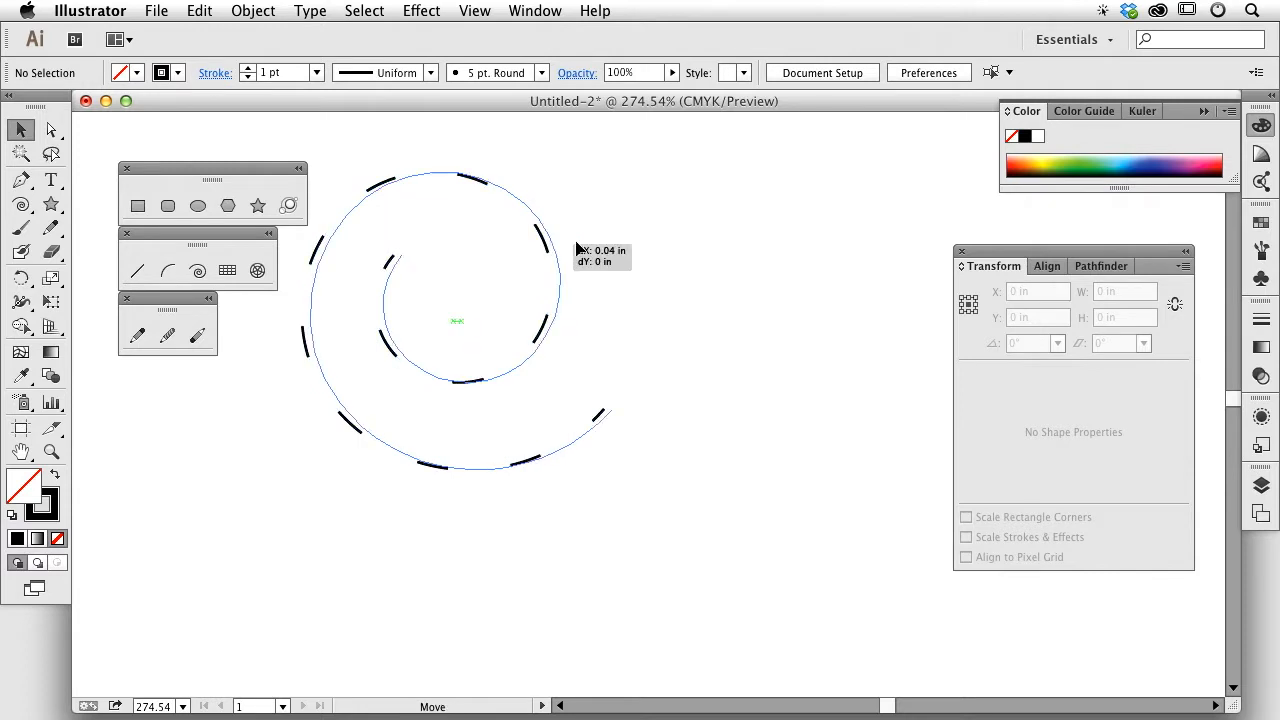
left_click_drag(546, 245, 595, 246)
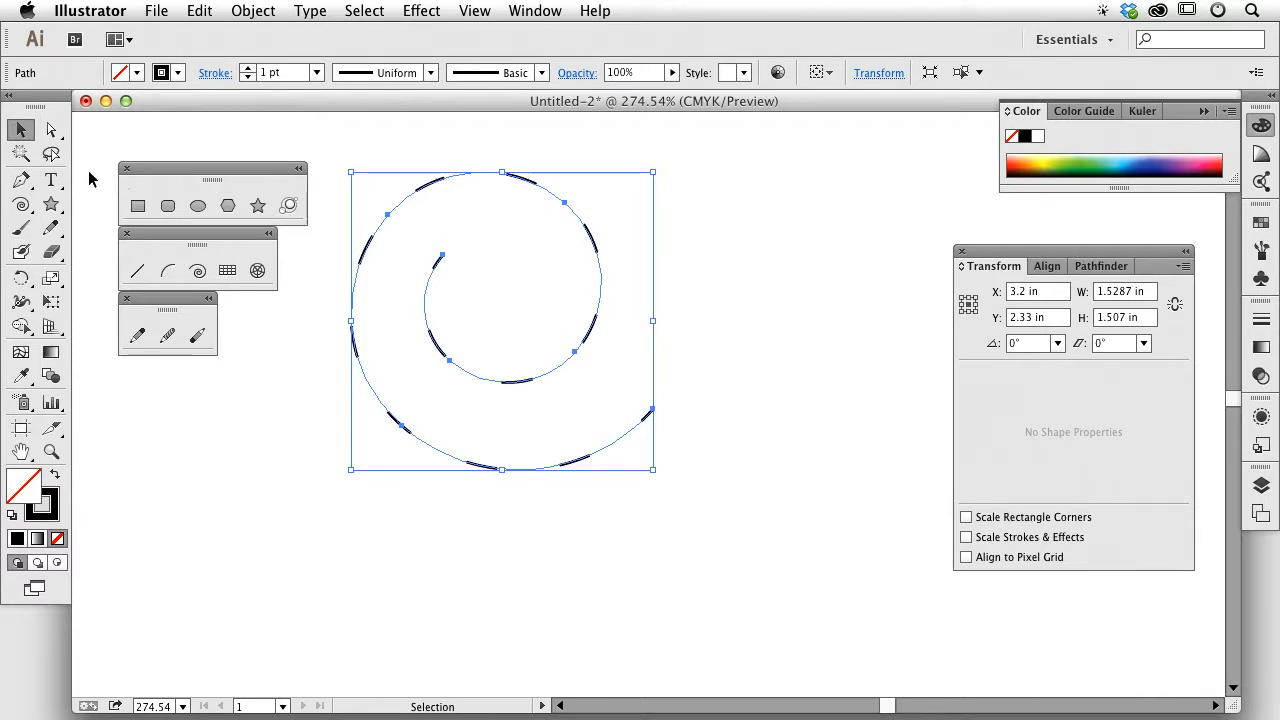
Step: Reselect the dashed spiral and delete it
left_click(425, 167)
left_click(568, 213)
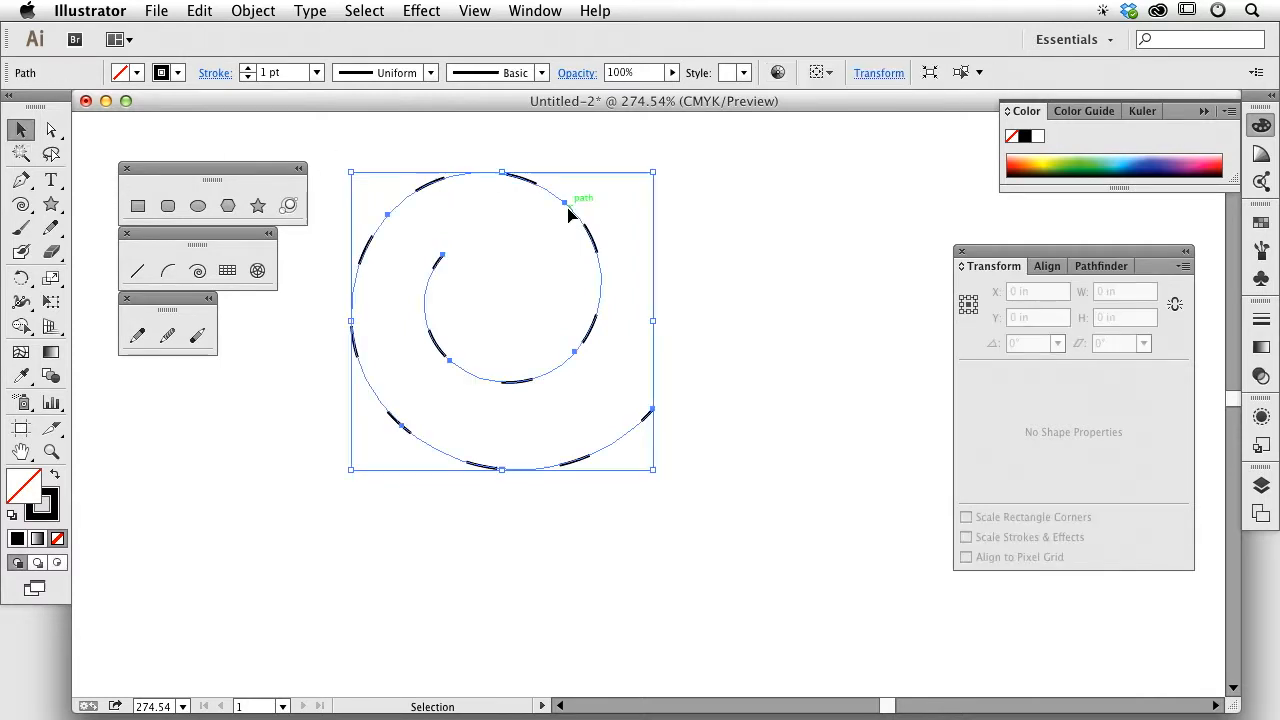
key("Delete")
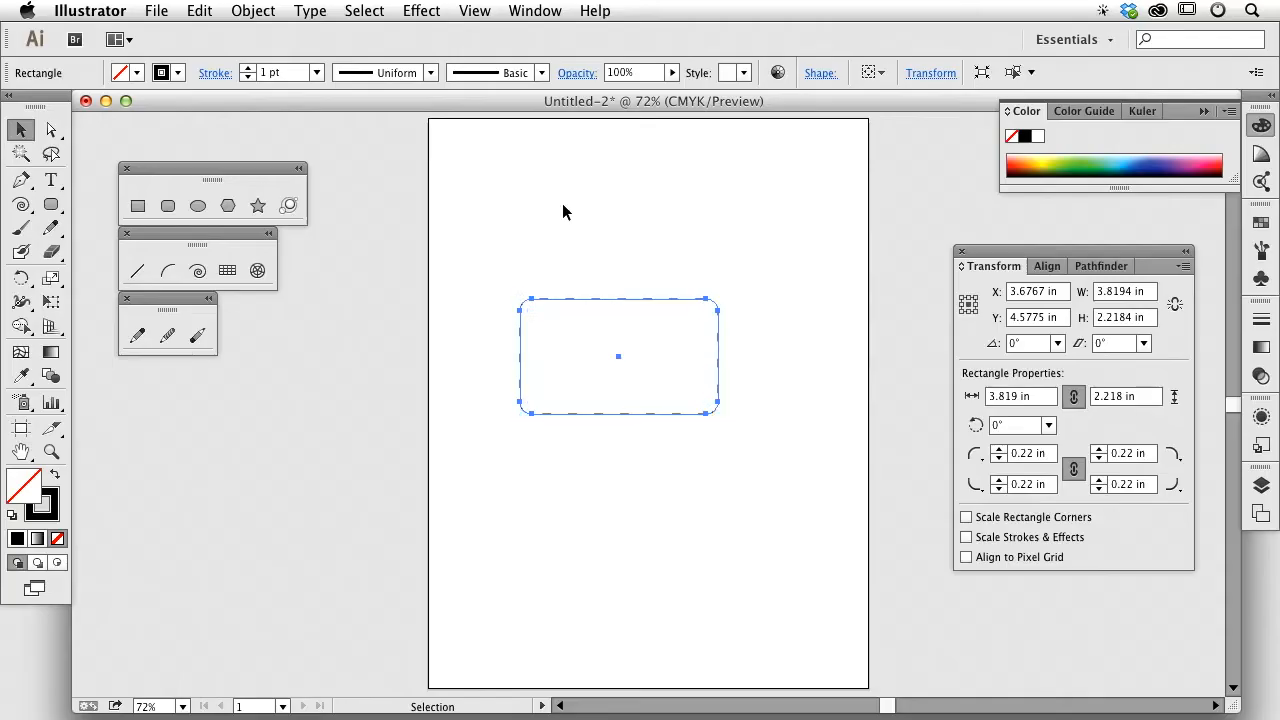
Step: Deselect the dashed rounded rectangle by clicking empty canvas
left_click(562, 204)
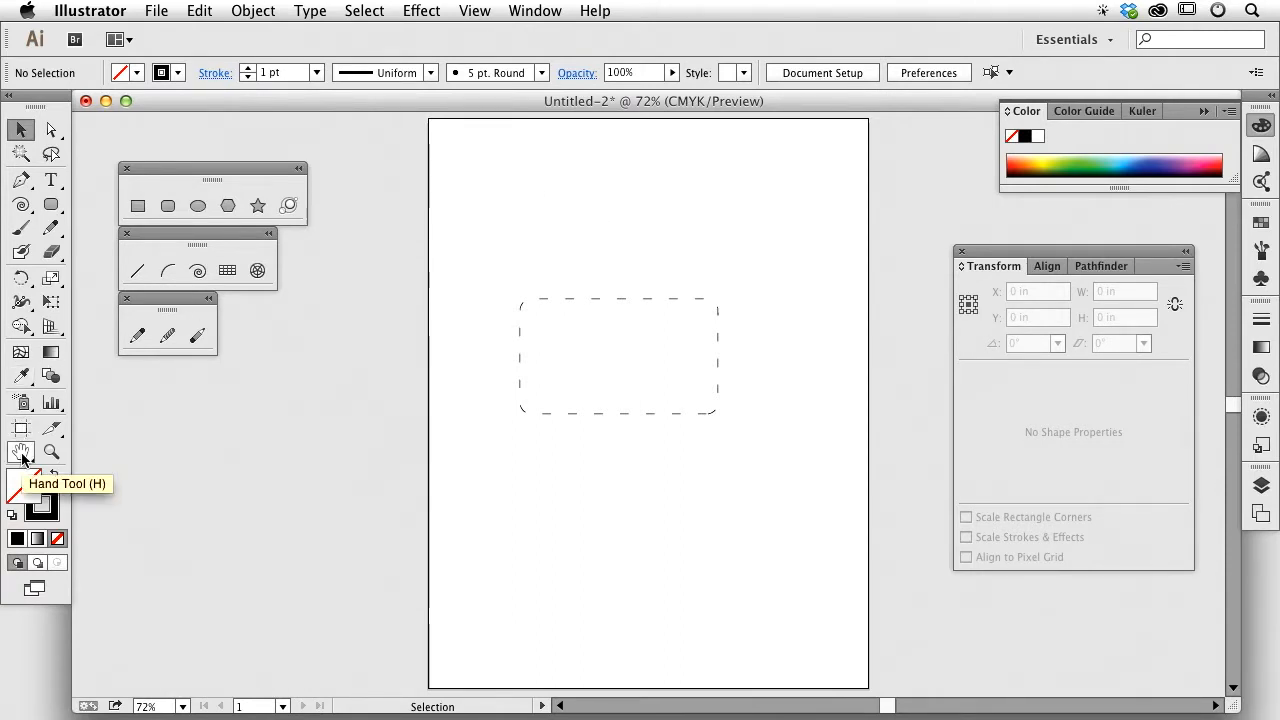
Step: Pan slightly, then marquee-zoom to about 283% so the dashed rounded rectangle fills the window
key("space")
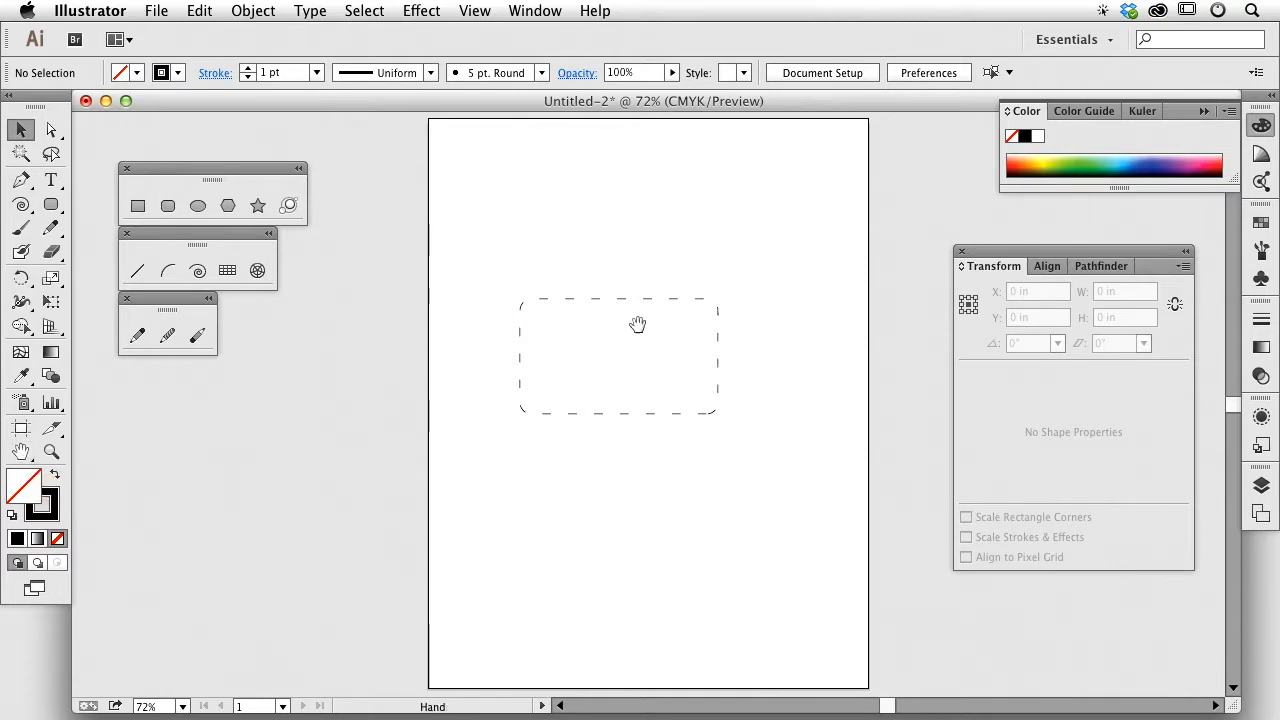
mouse_move(636, 326)
left_mouse_down()
mouse_move(714, 330)
mouse_move(654, 330)
left_mouse_up()
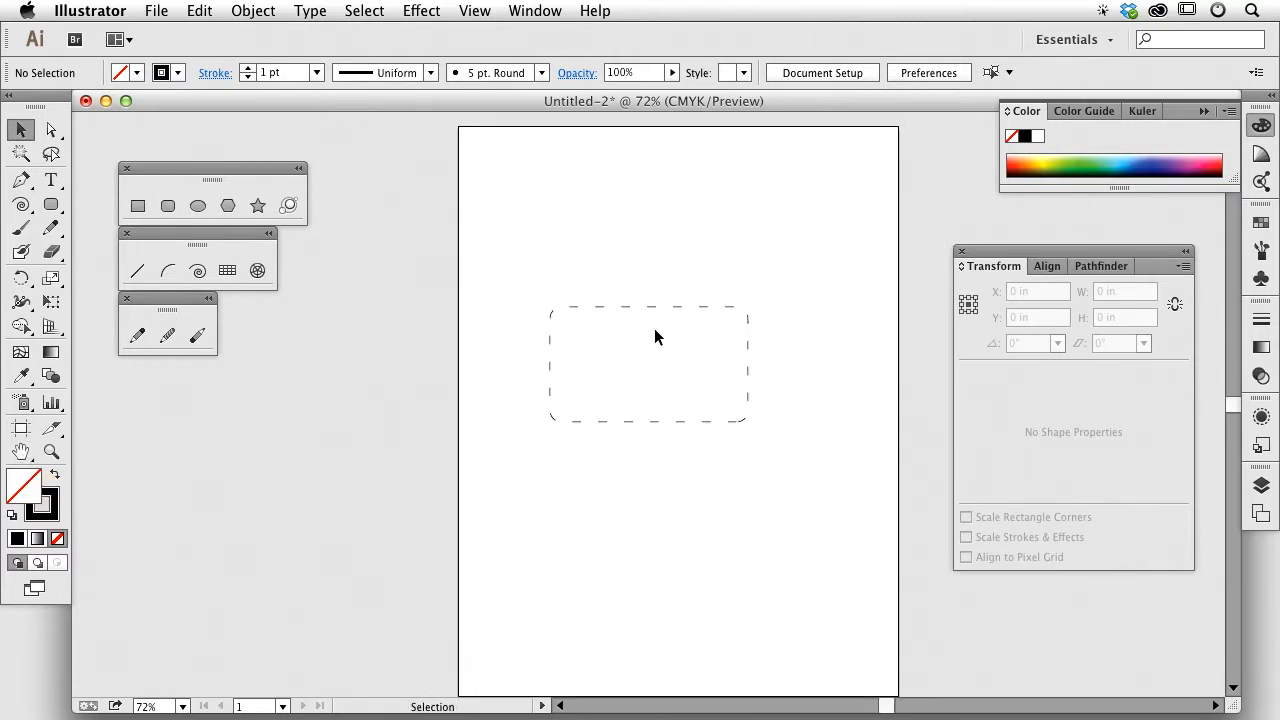
key("space")
key("space")
key("super+space")
left_click_drag(505, 283, 794, 432)
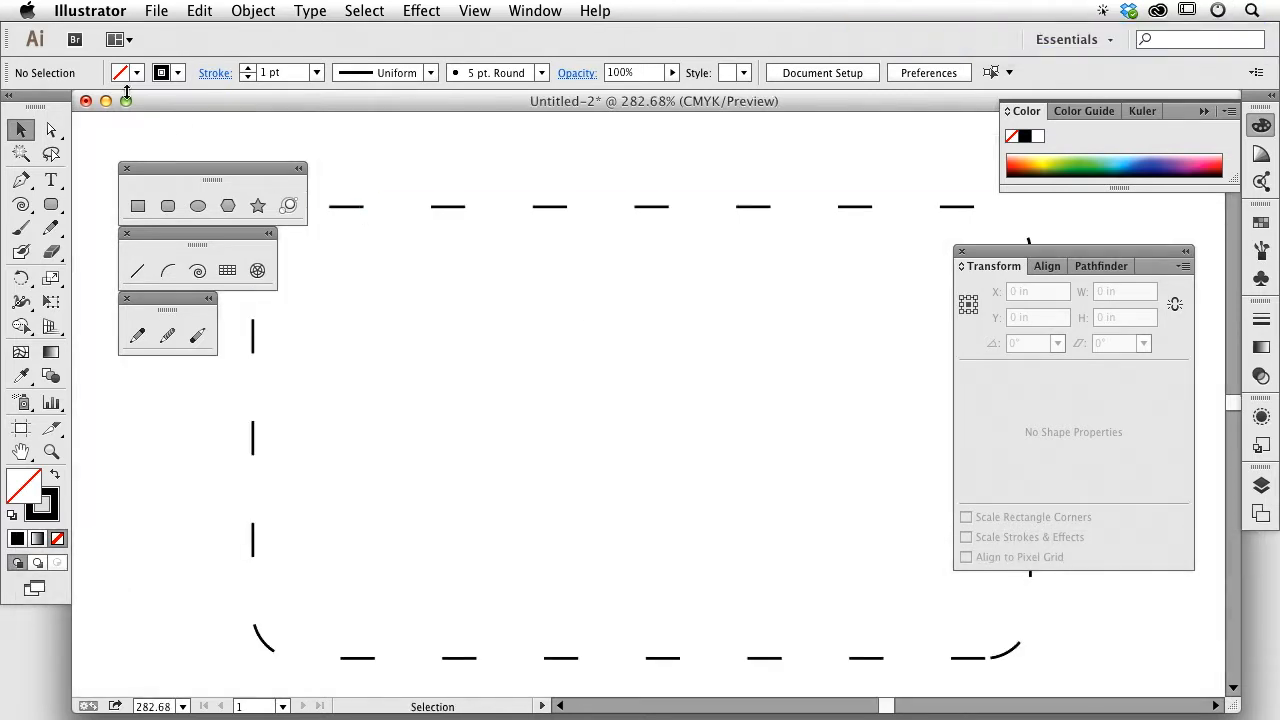
Step: With Direct Selection, drag the top-left corner's upper anchor up and left
left_click(51, 130)
left_click_drag(532, 160, 637, 266)
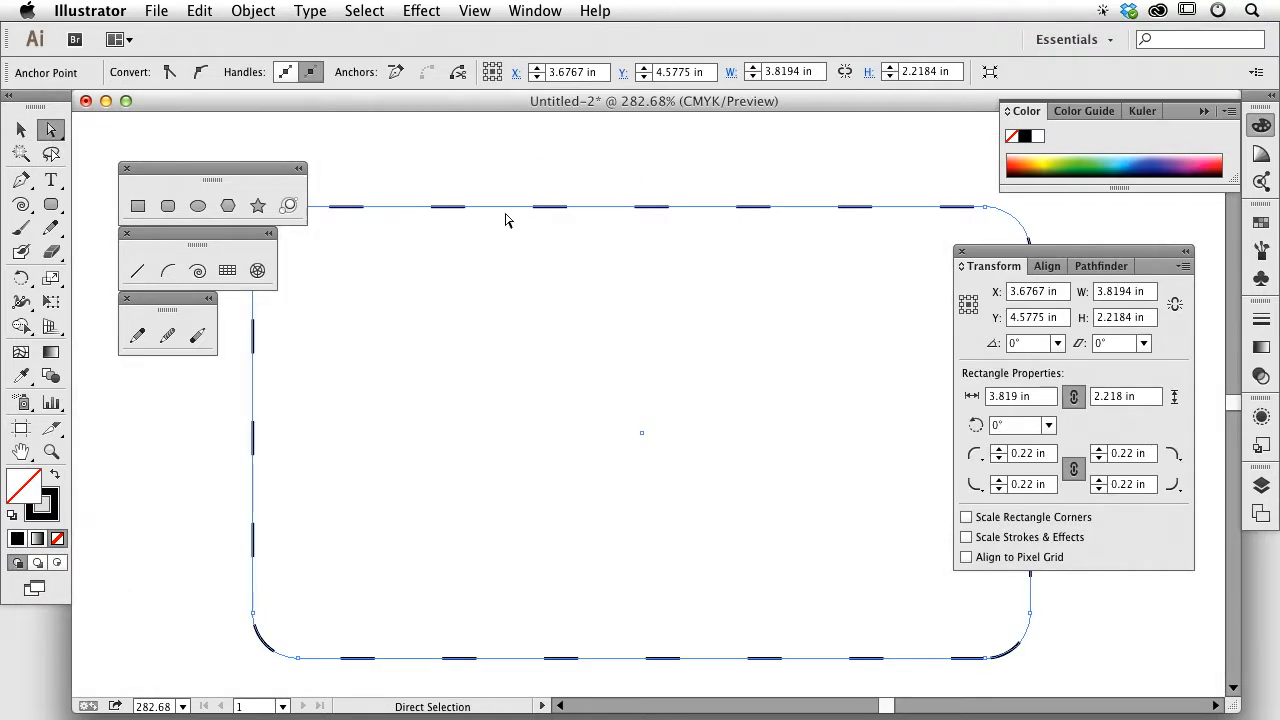
scroll(509, 211, "left", 3)
key("space")
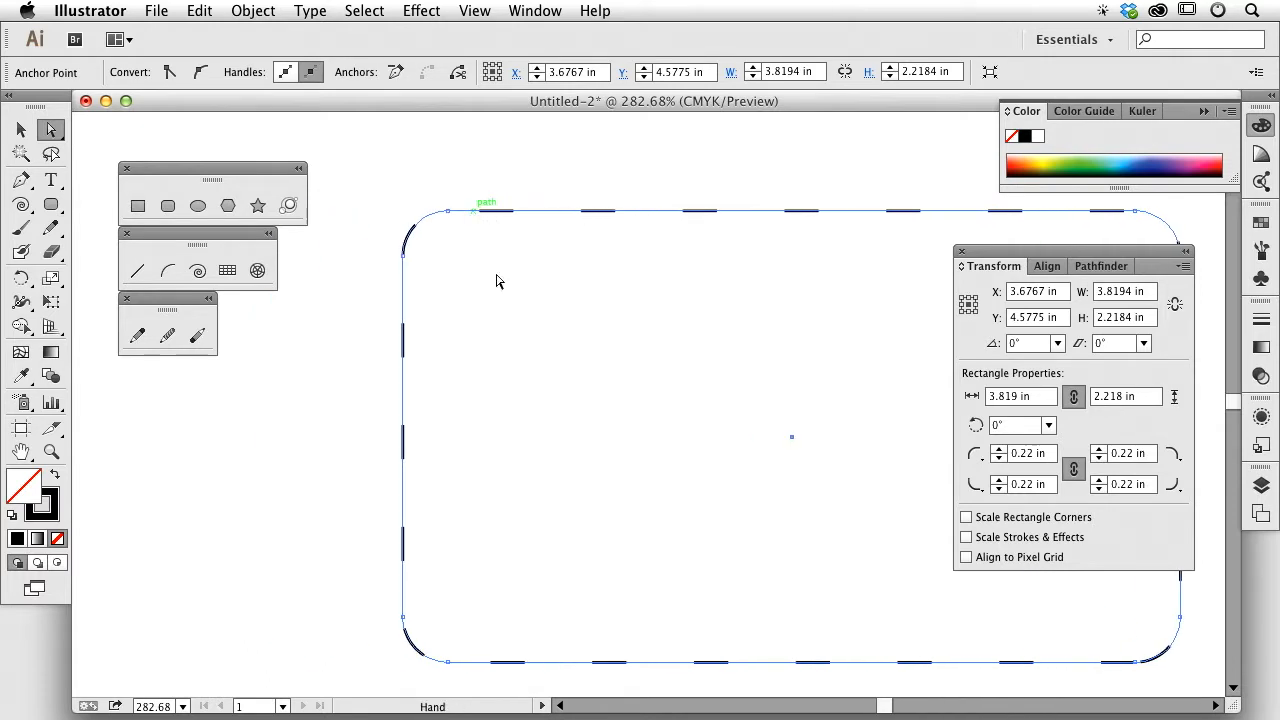
left_click_drag(493, 269, 547, 263)
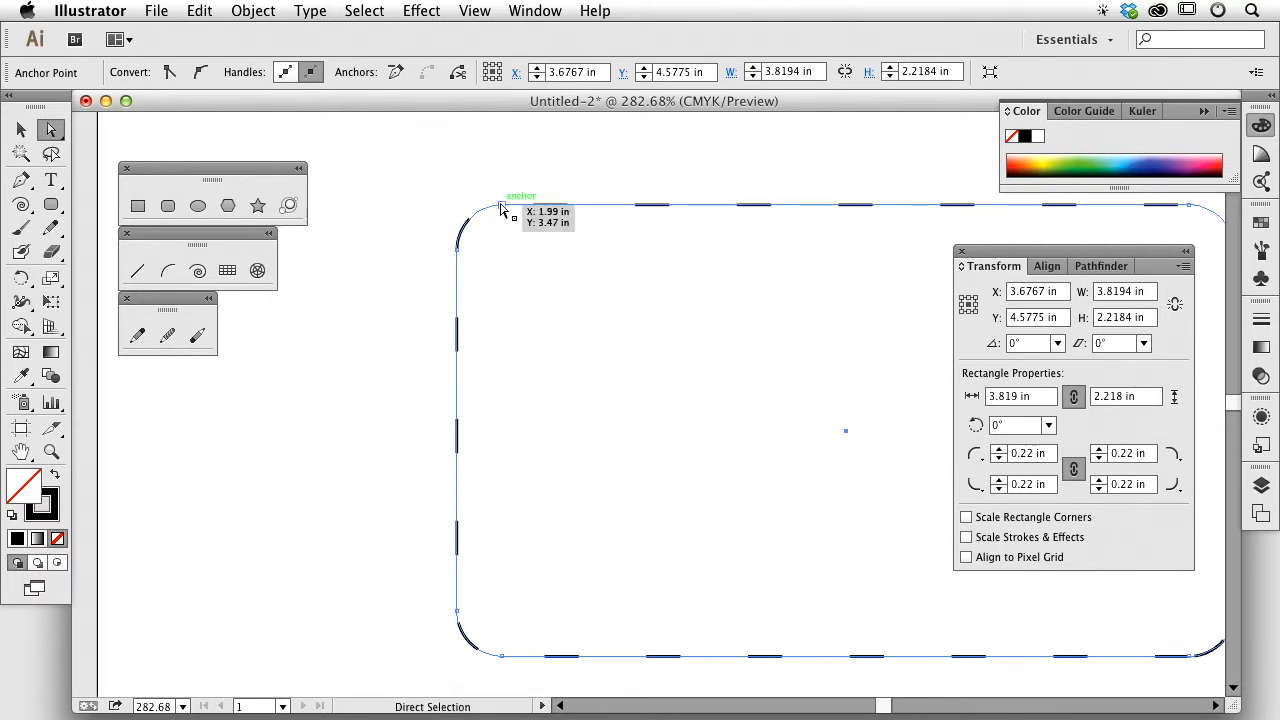
key("space")
left_click_drag(512, 209, 718, 311)
key("space")
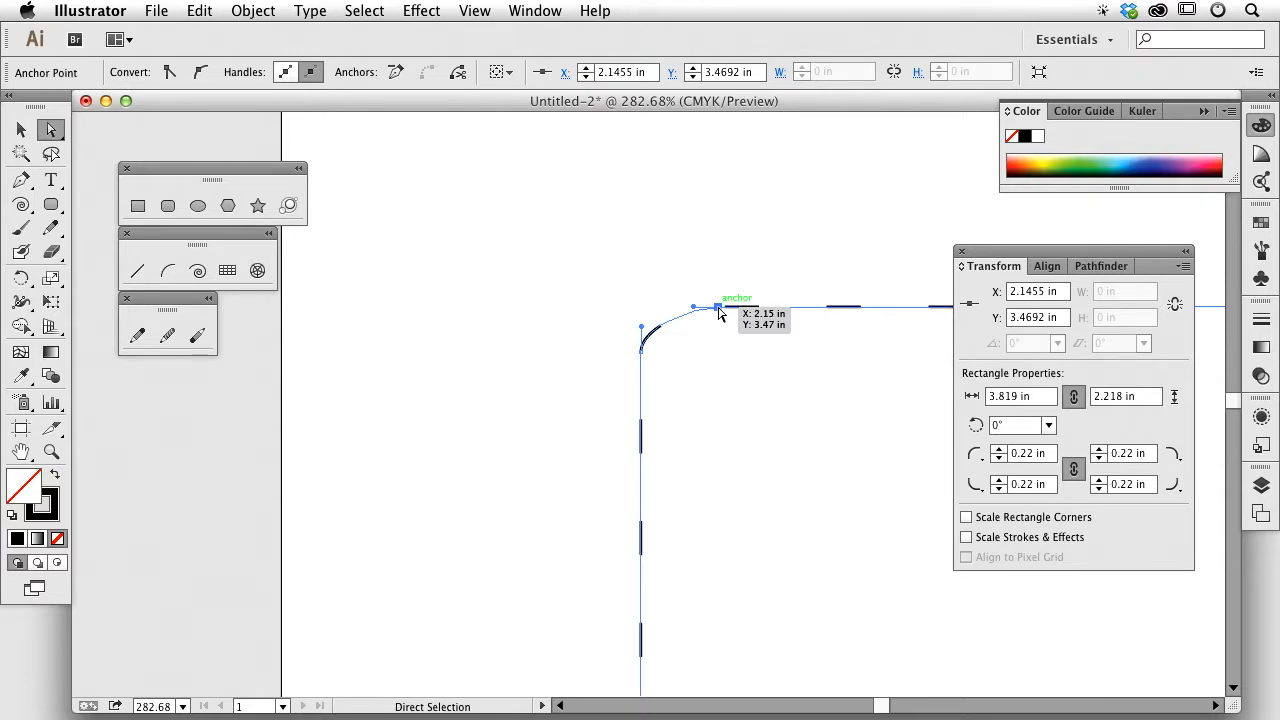
left_click_drag(718, 311, 706, 288)
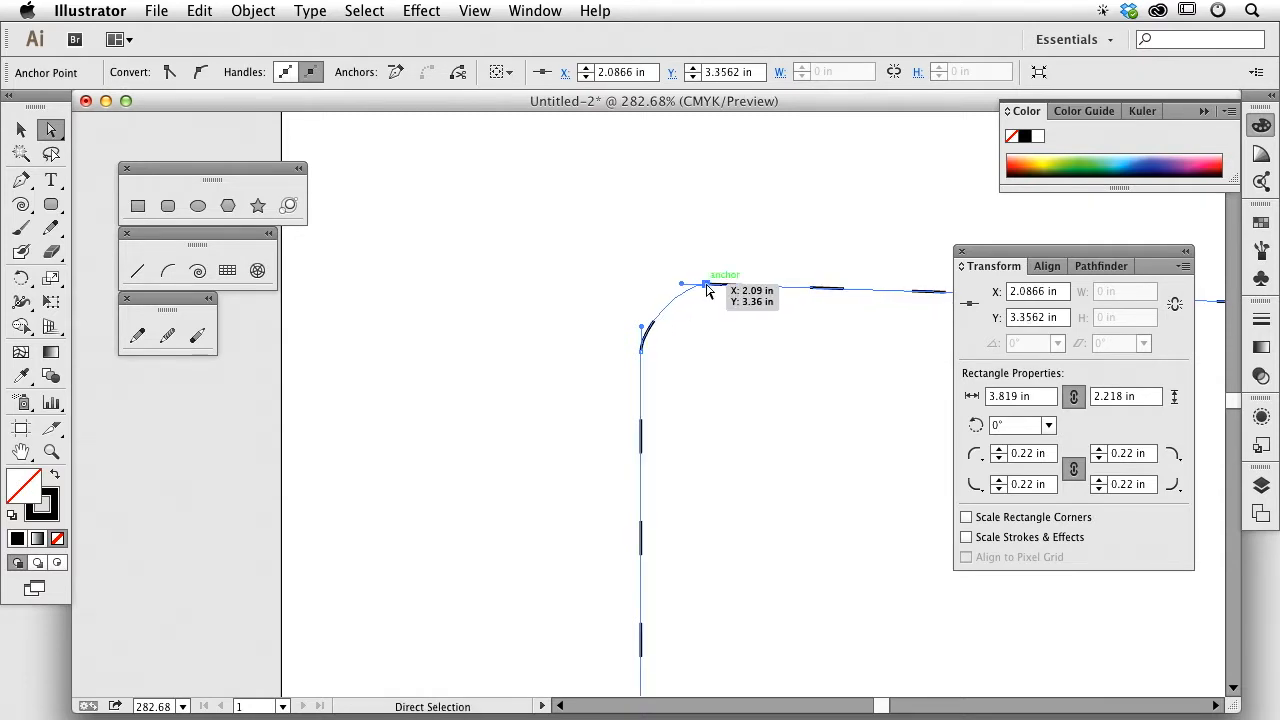
Step: Zoom in closely on the reshaped top-left corner and open the View menu
key("super+space")
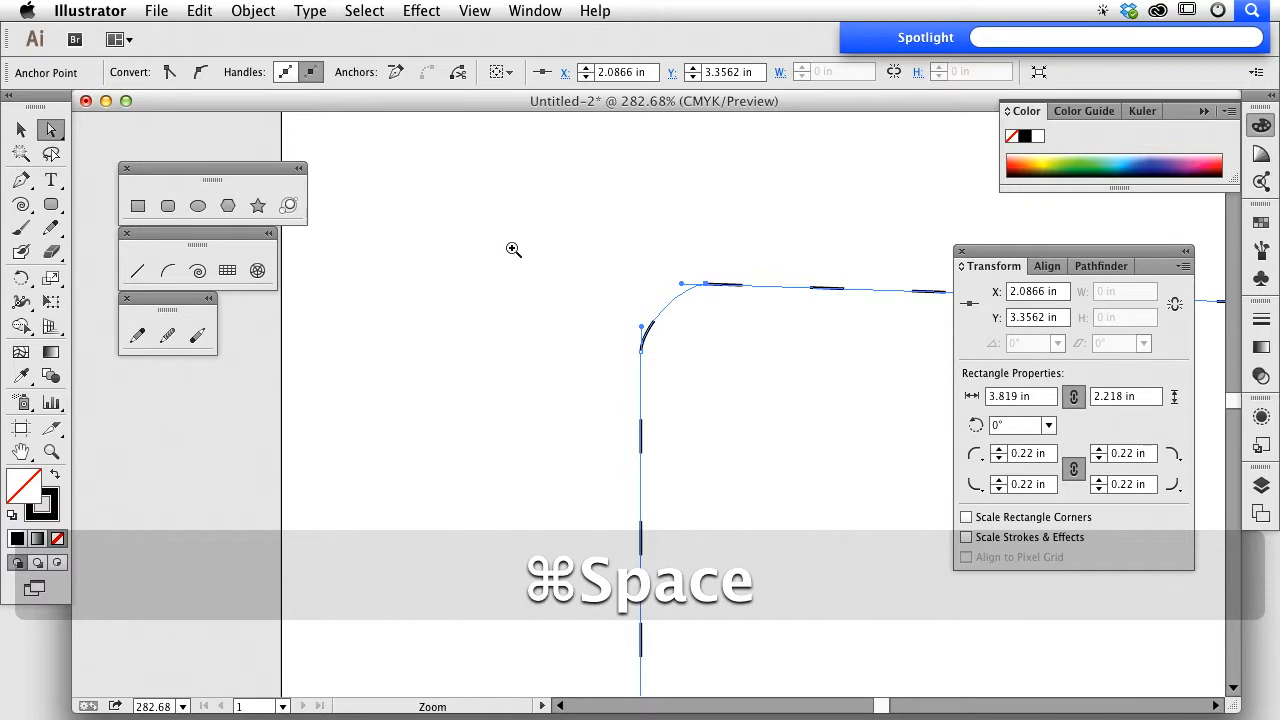
key("super+space")
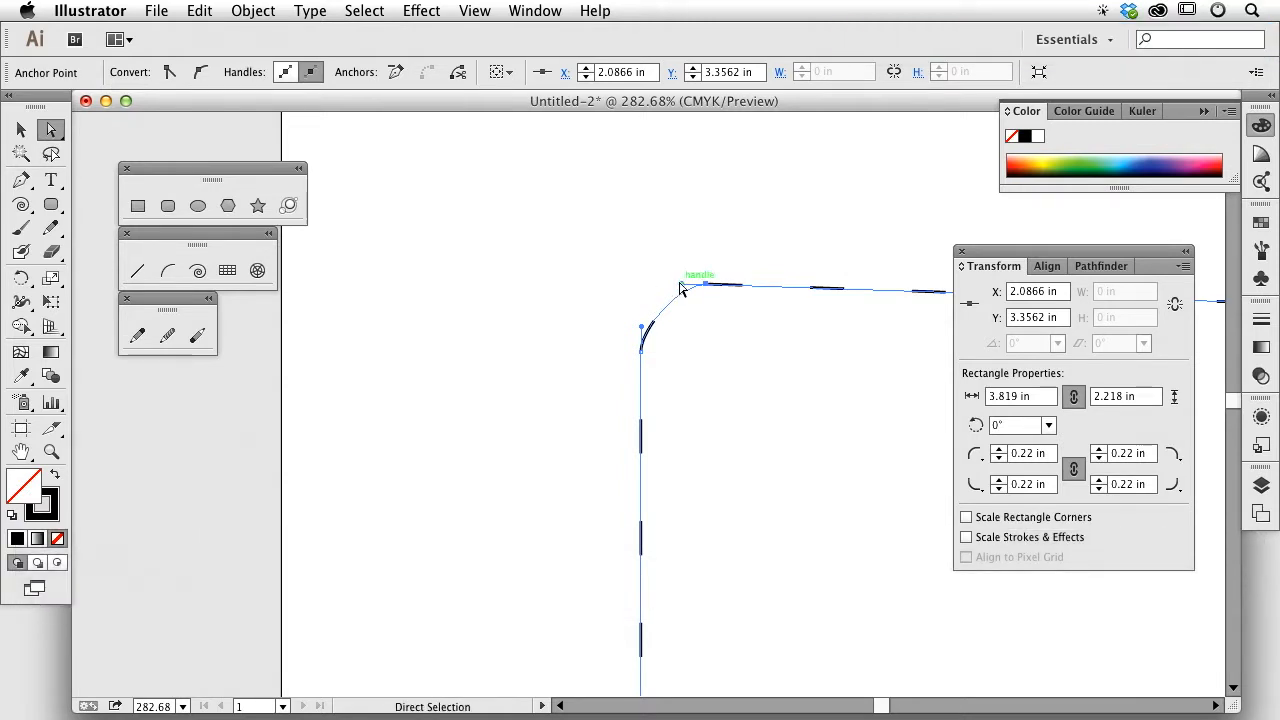
key("super+space")
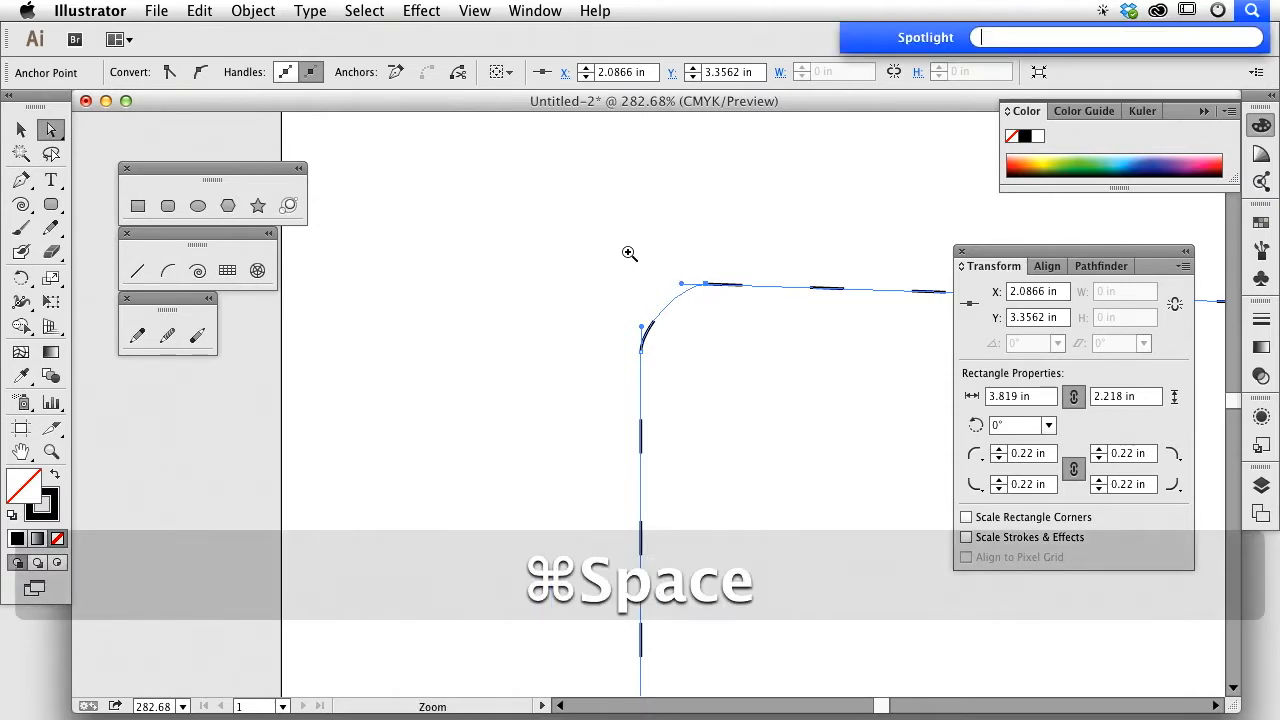
left_click_drag(591, 247, 786, 389)
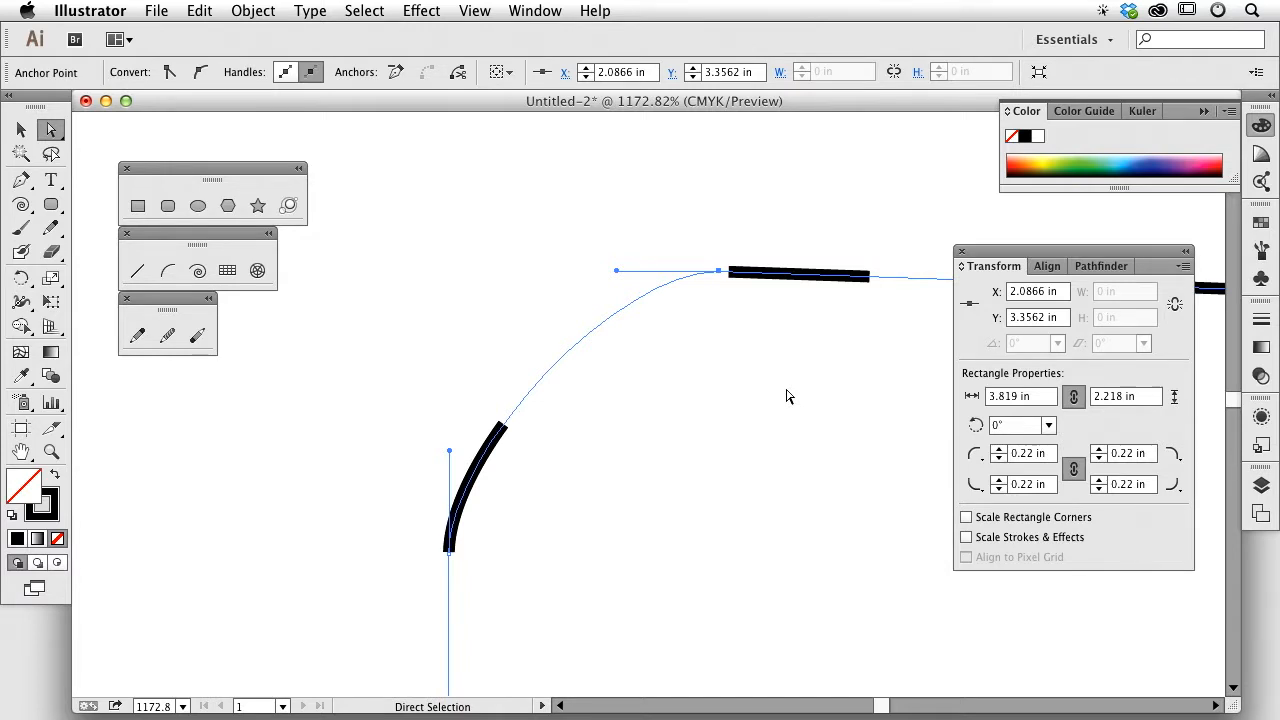
left_click(460, 8)
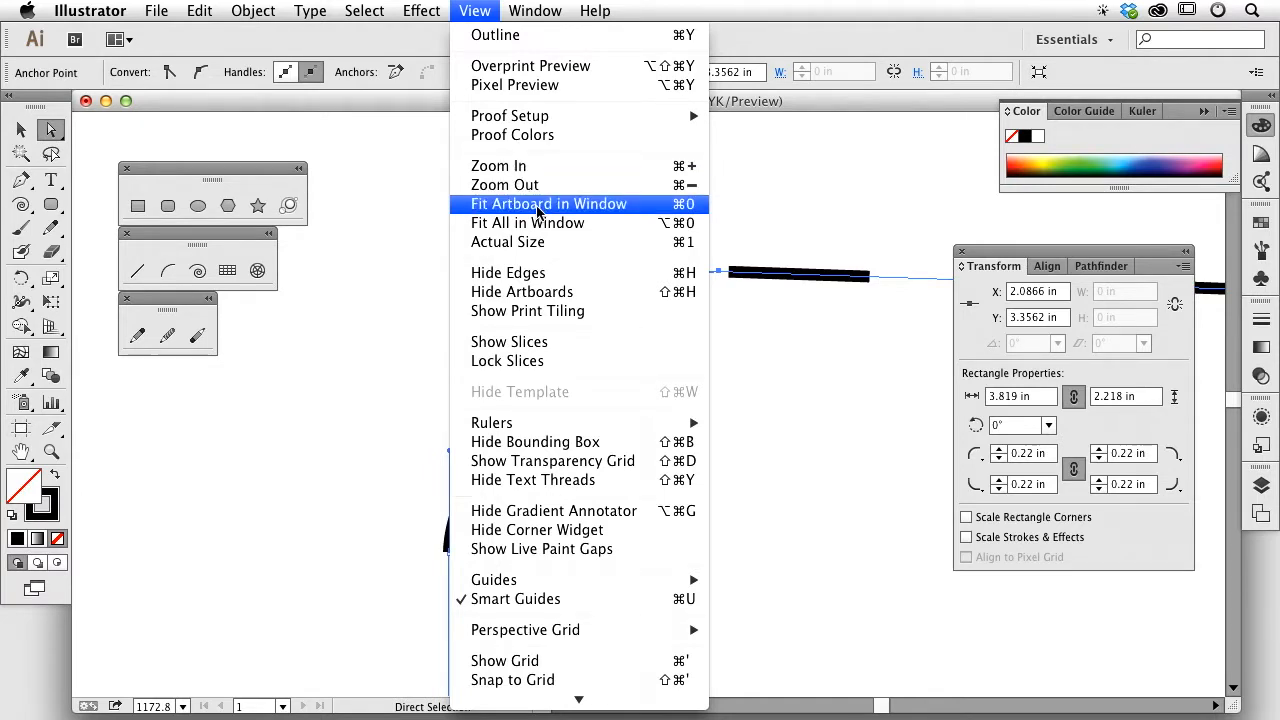
Step: Fit the artboard in the window, step zoom in and out, then marquee-zoom on the rectangle
left_click(492, 6)
key("super+0")
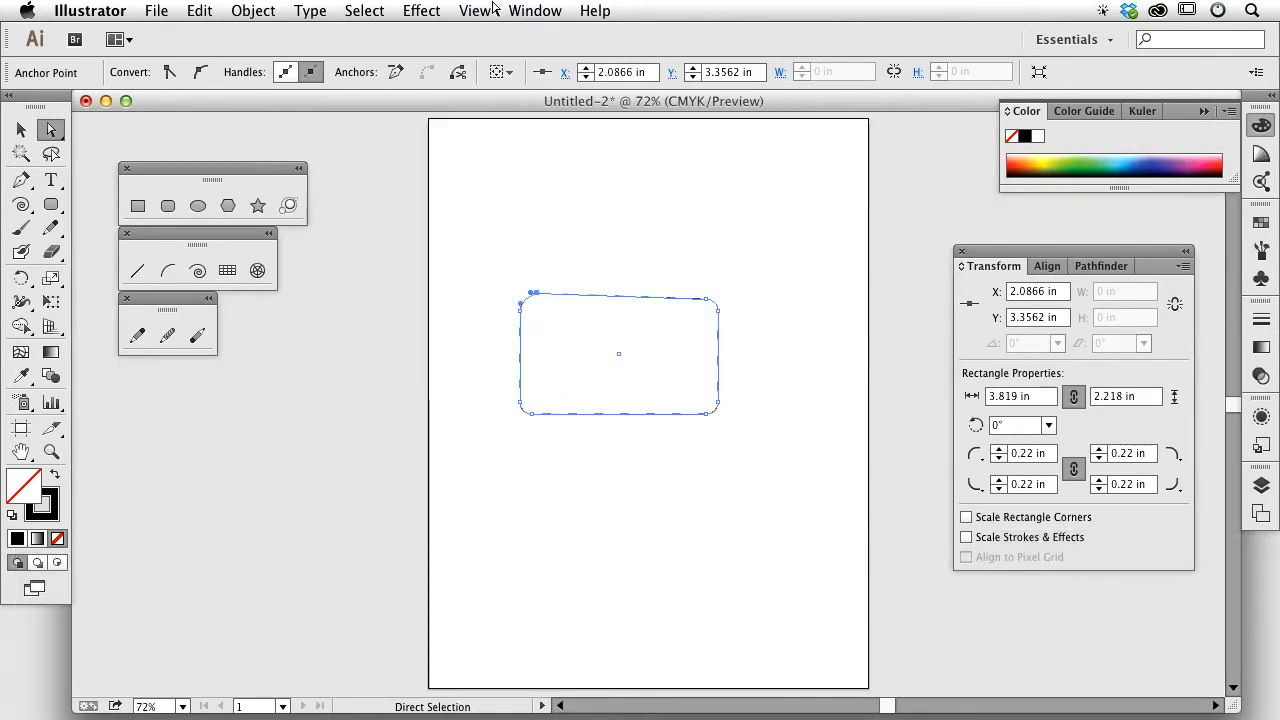
key("super+equal")
key("super+equal")
key("super+minus")
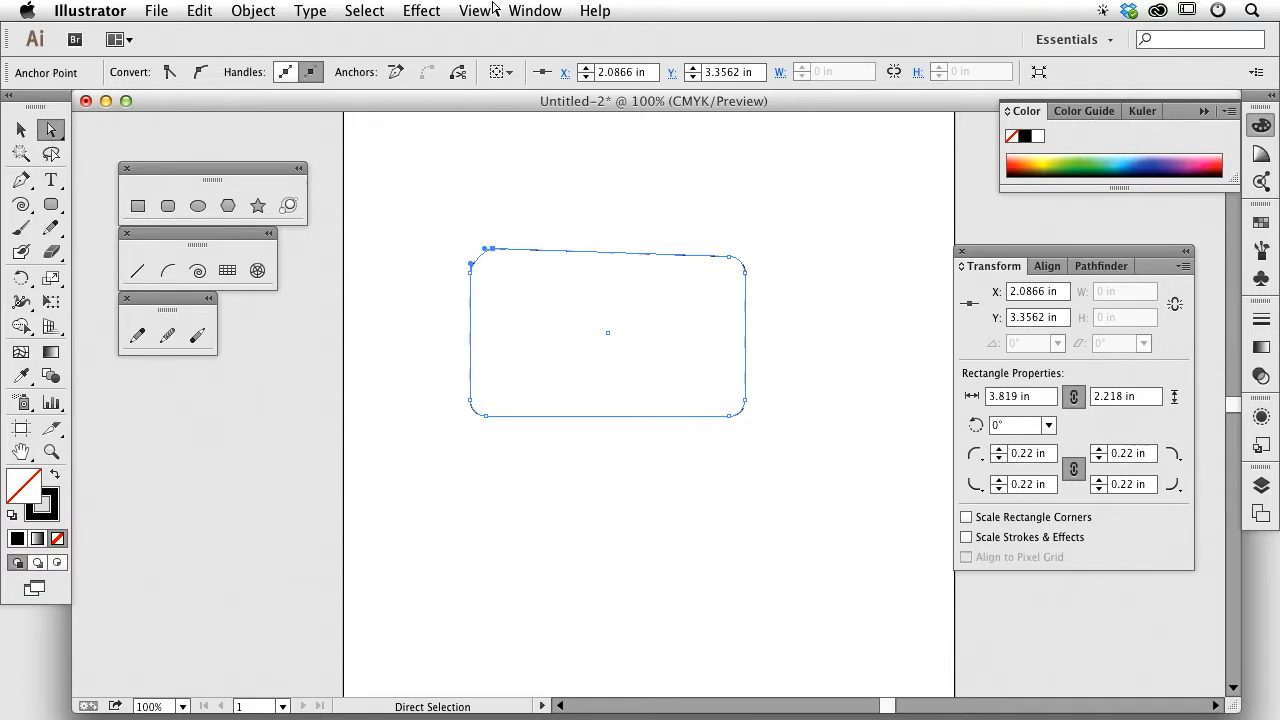
key("super+space")
left_click_drag(417, 229, 780, 408)
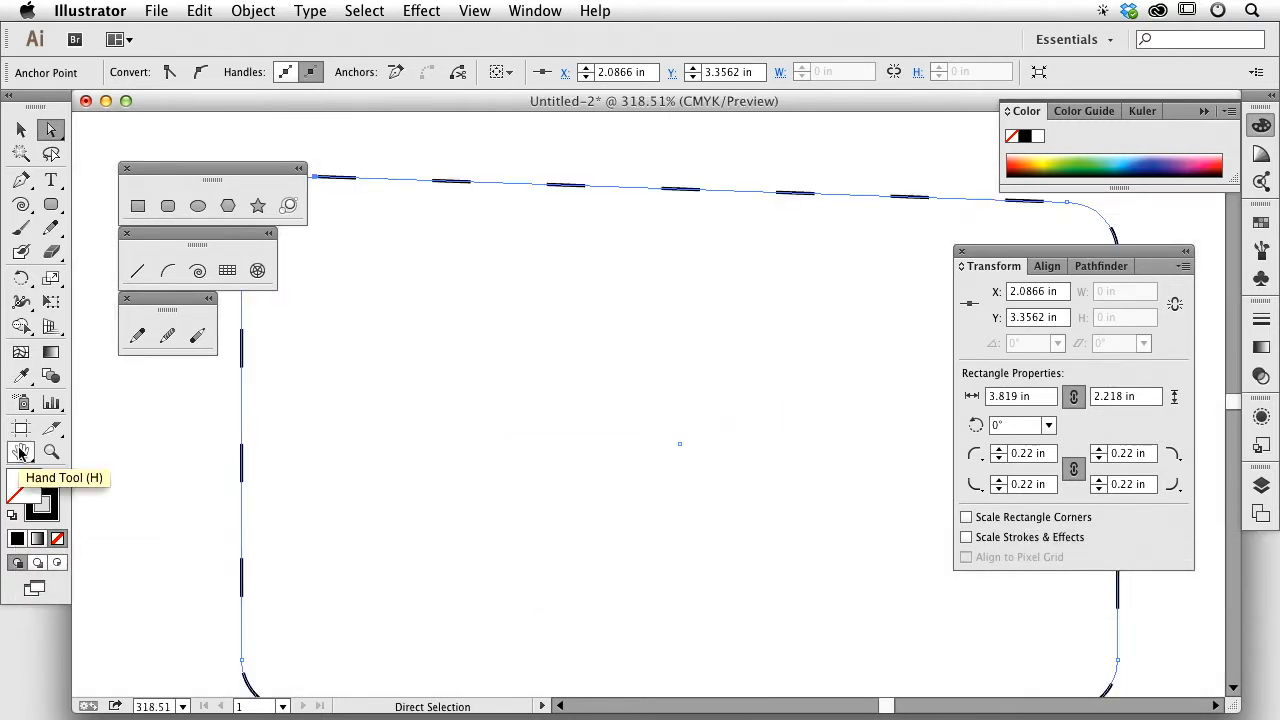
Step: Switch between fit-artboard and 100% views via Hand/Zoom tool double-clicks and Cmd+0/Cmd+1
double_click(19, 452)
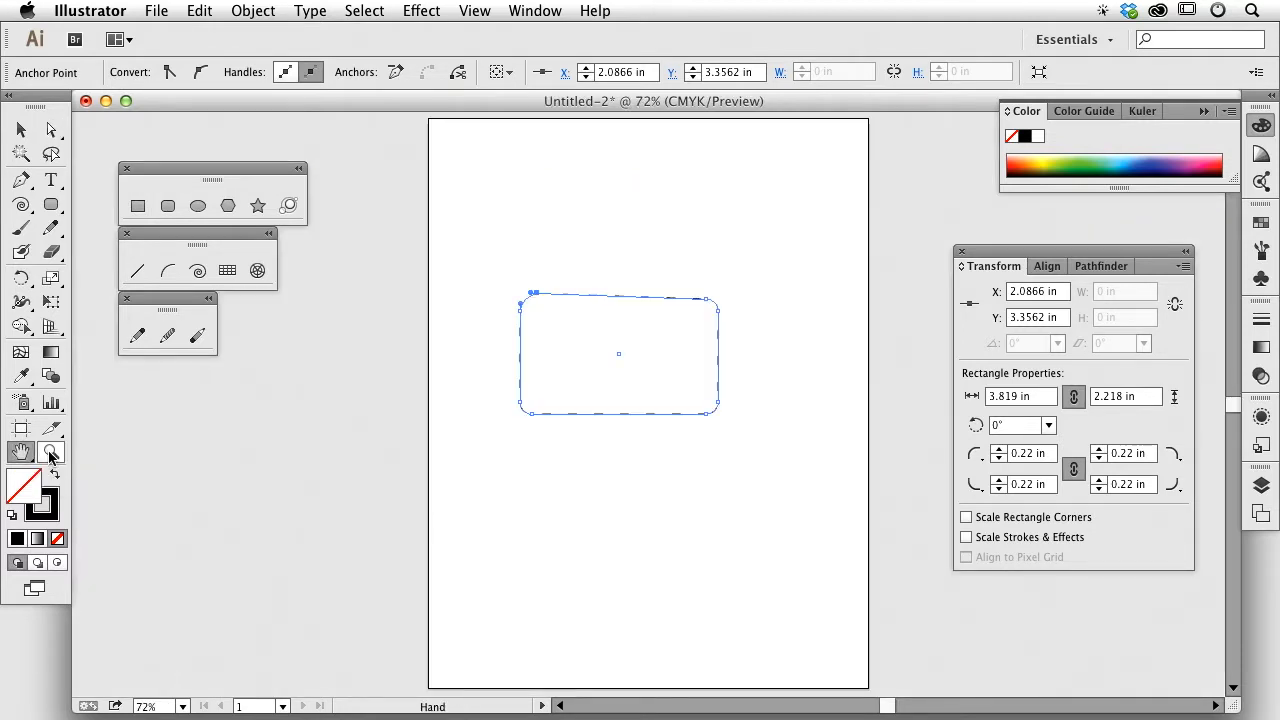
double_click(51, 453)
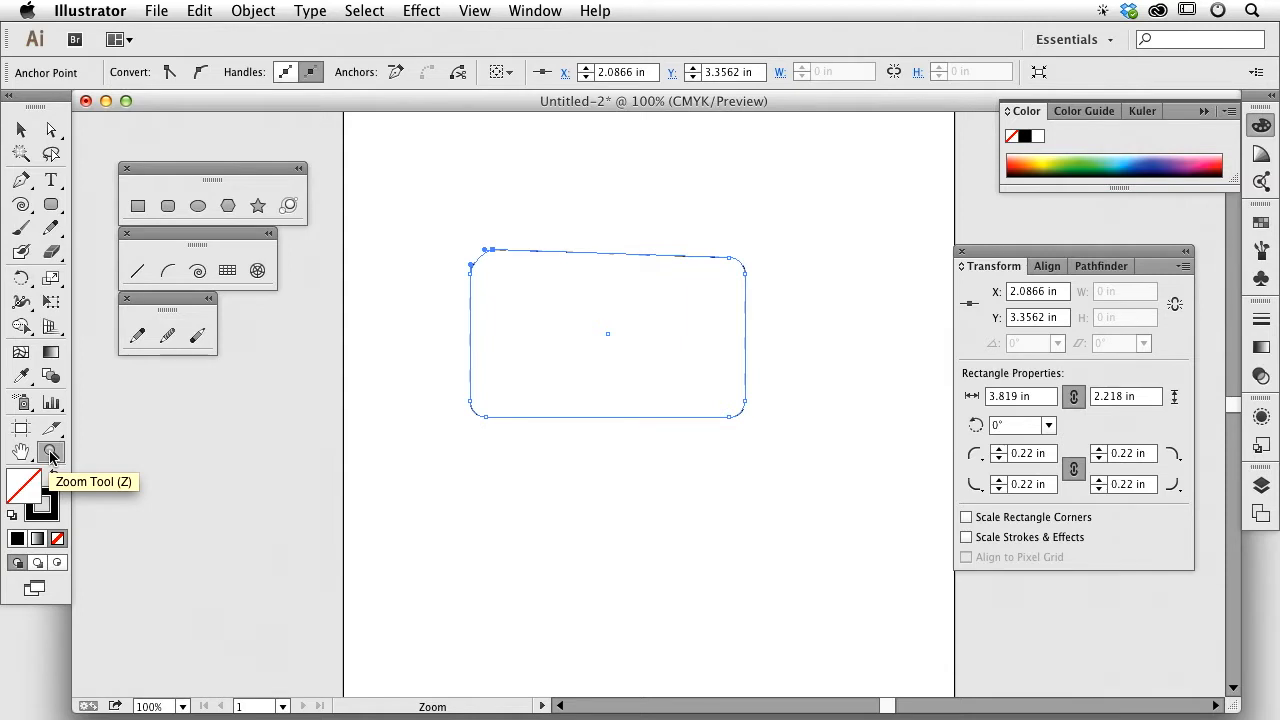
left_click(51, 453)
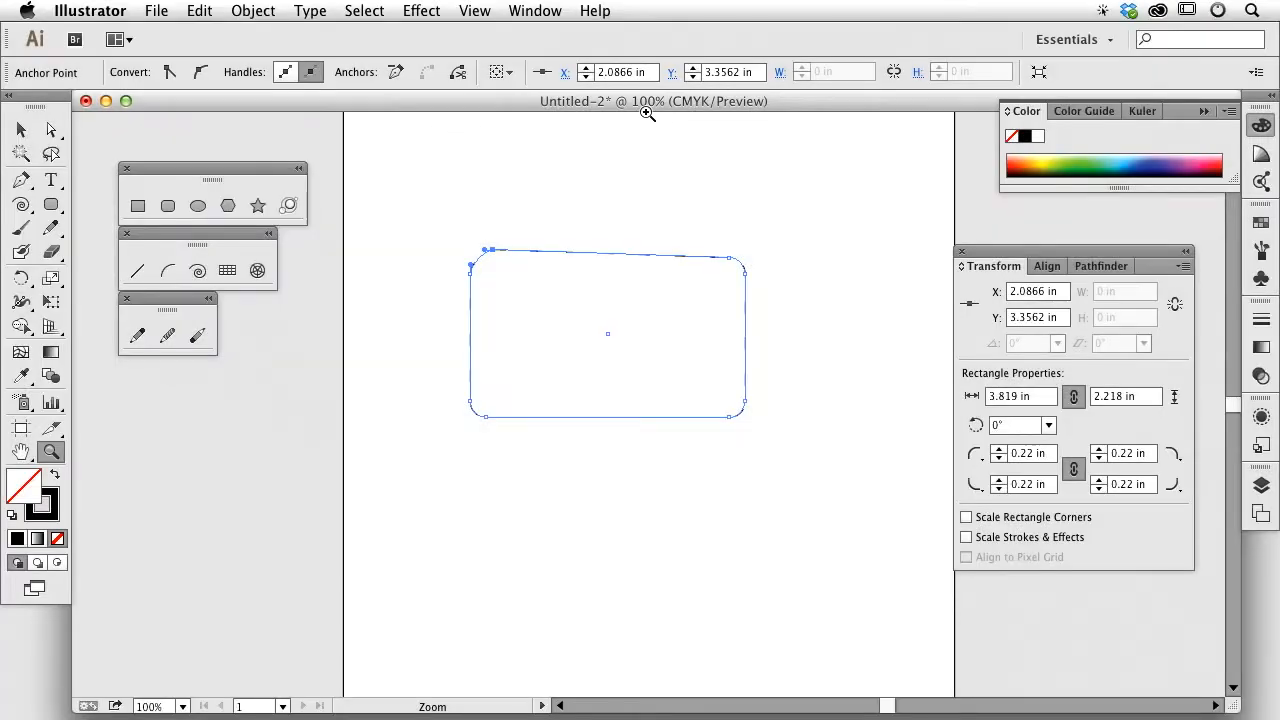
key("super+0")
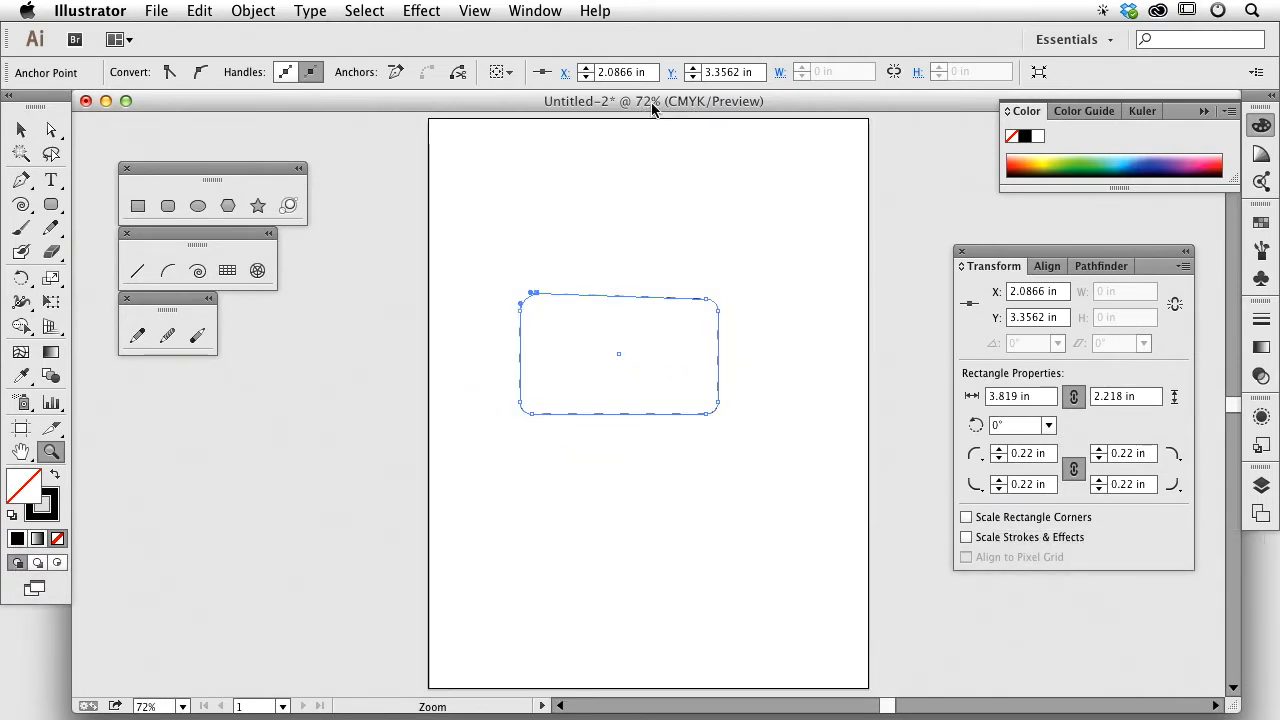
key("super+1")
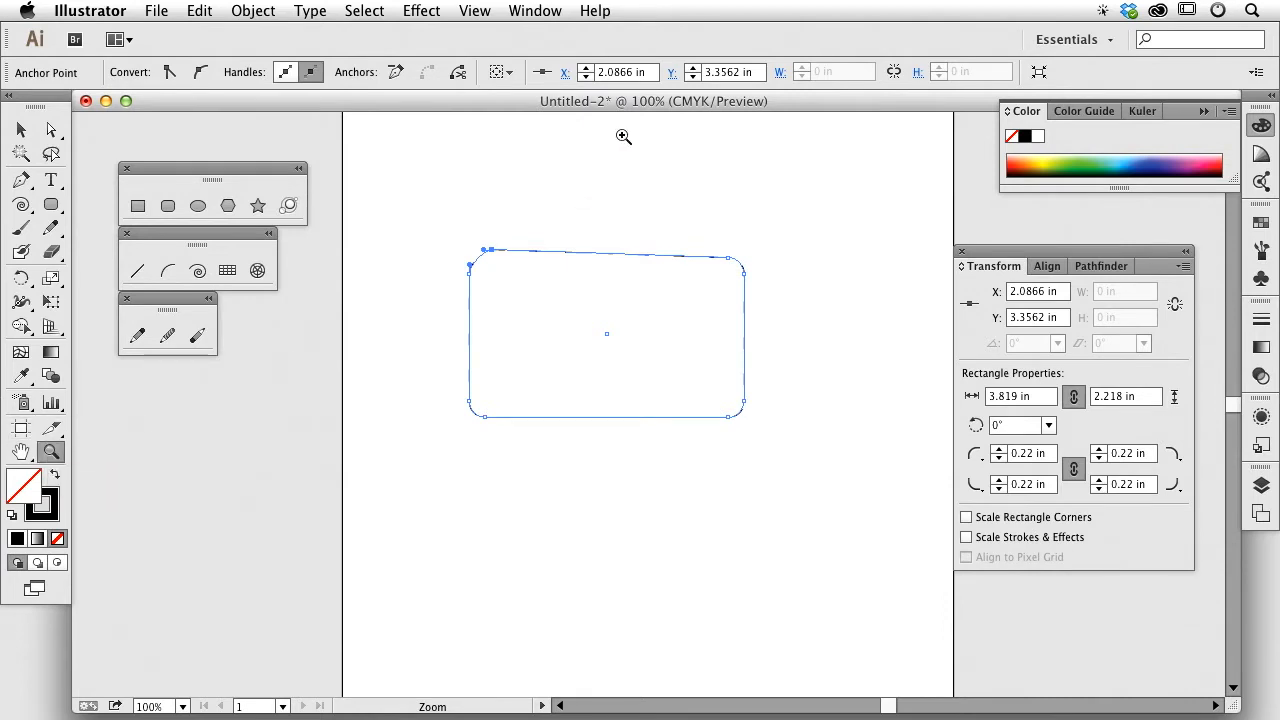
double_click(20, 453)
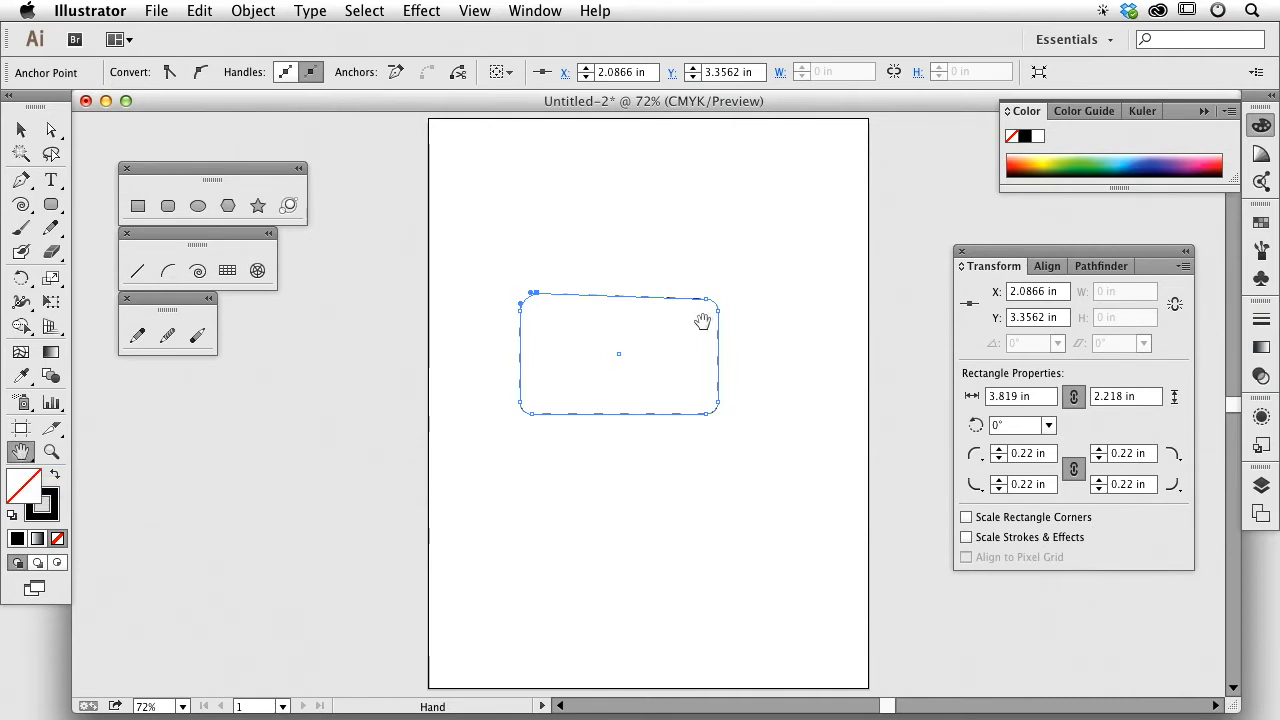
Step: Pan and zoom around the rectangle, ending with the whole artboard fitted in the window
left_click(20, 131)
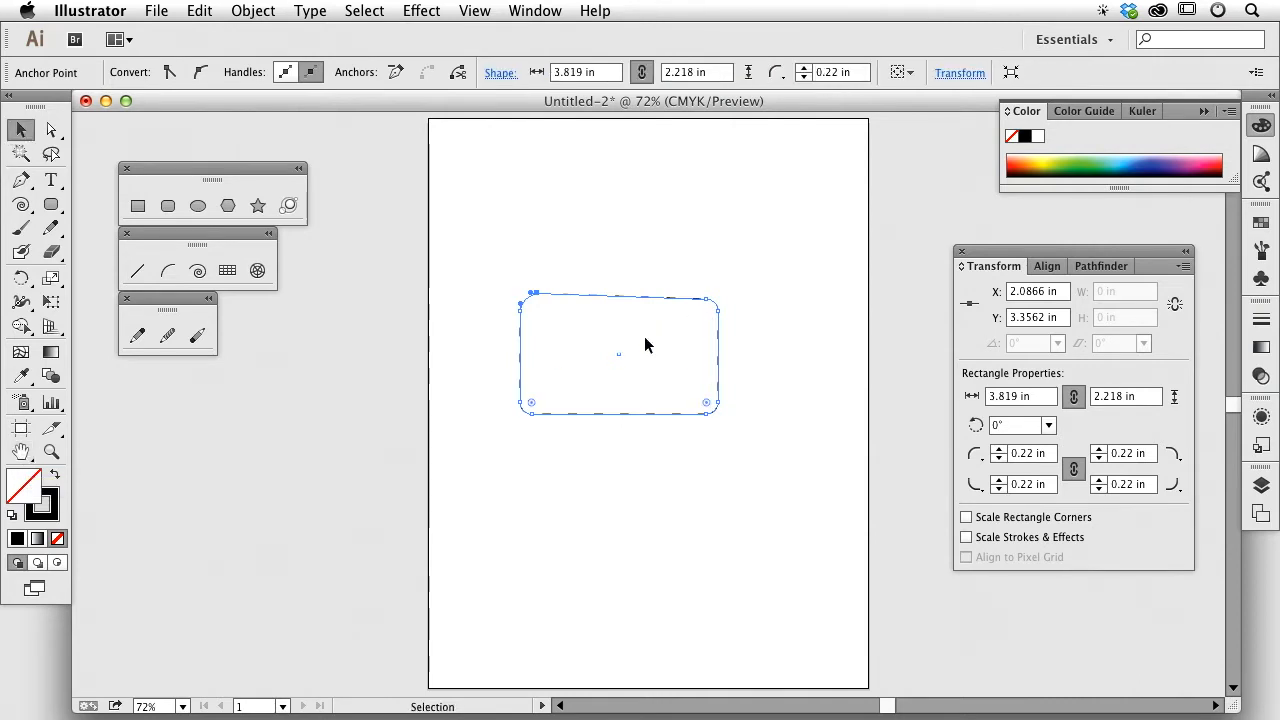
left_click_drag(643, 356, 632, 310)
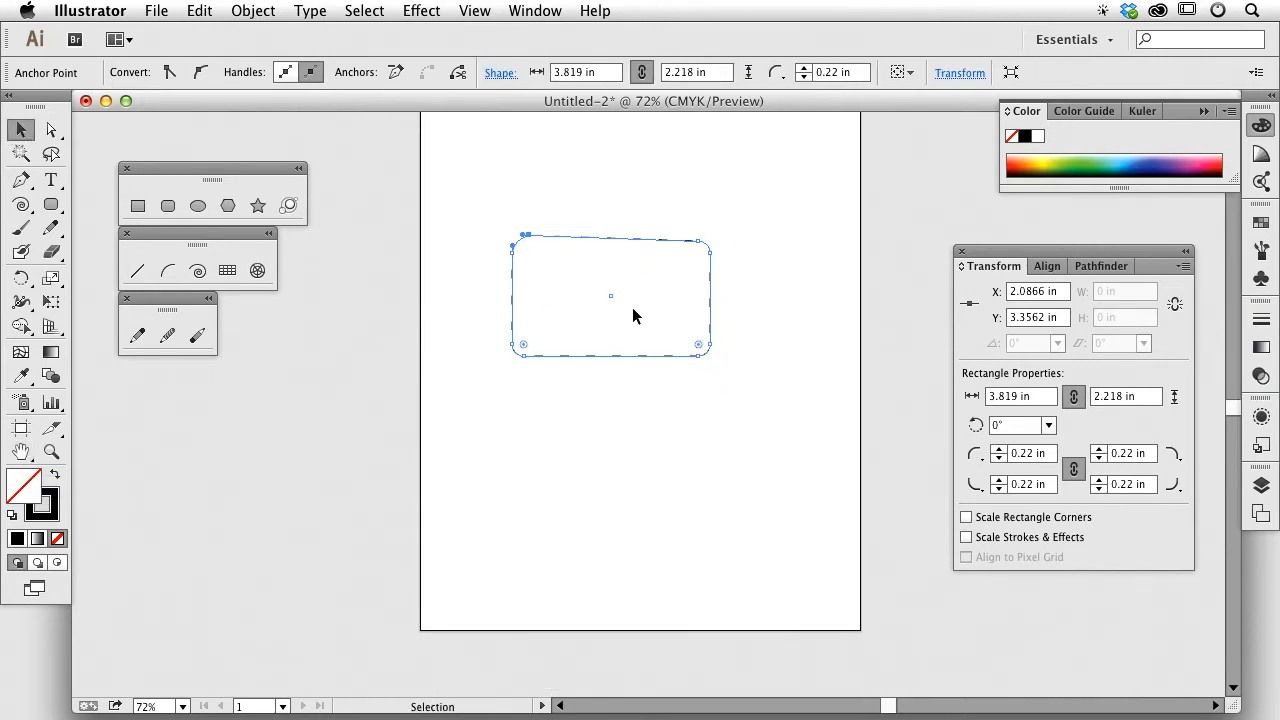
key("super+space")
left_click_drag(494, 227, 722, 365)
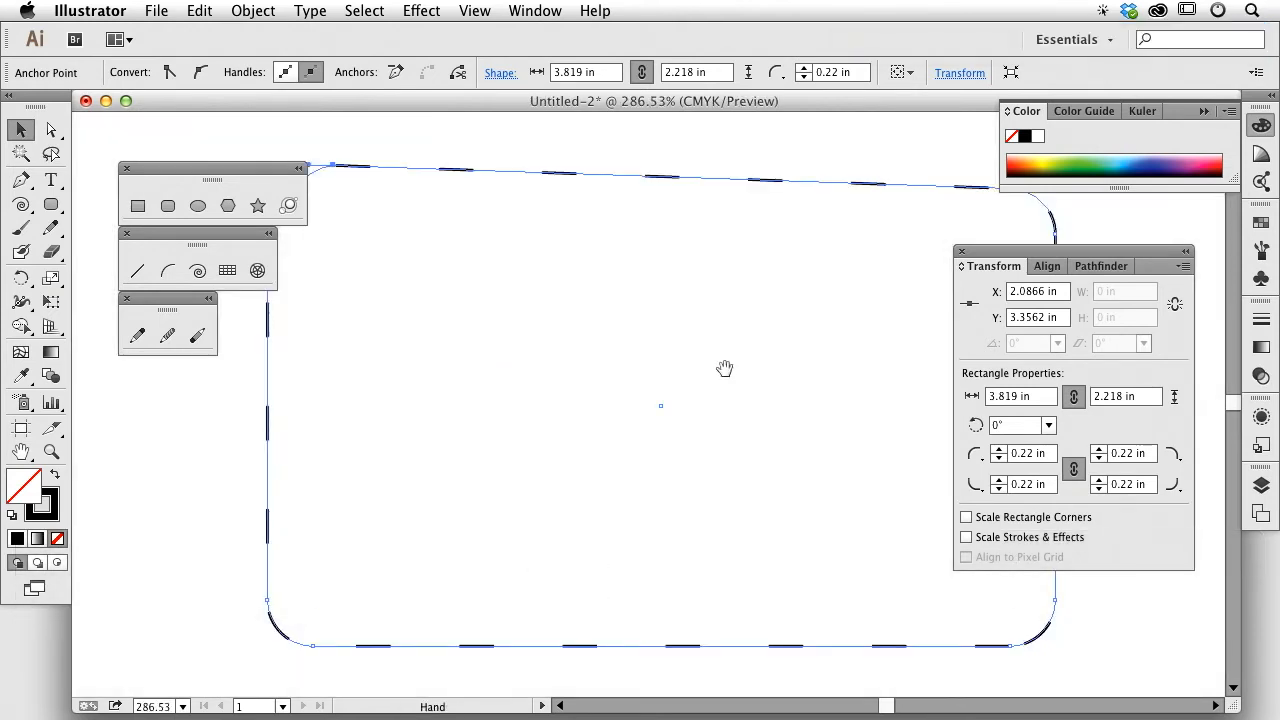
key("super+0")
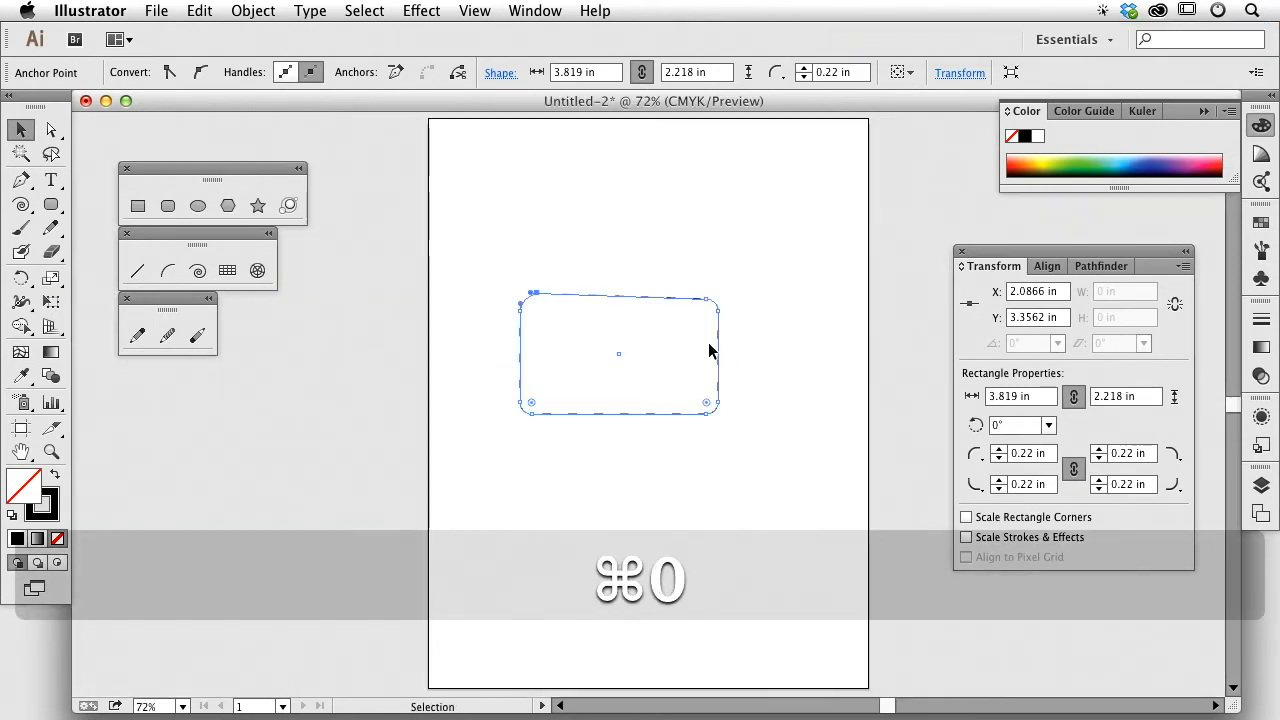
key("super+1")
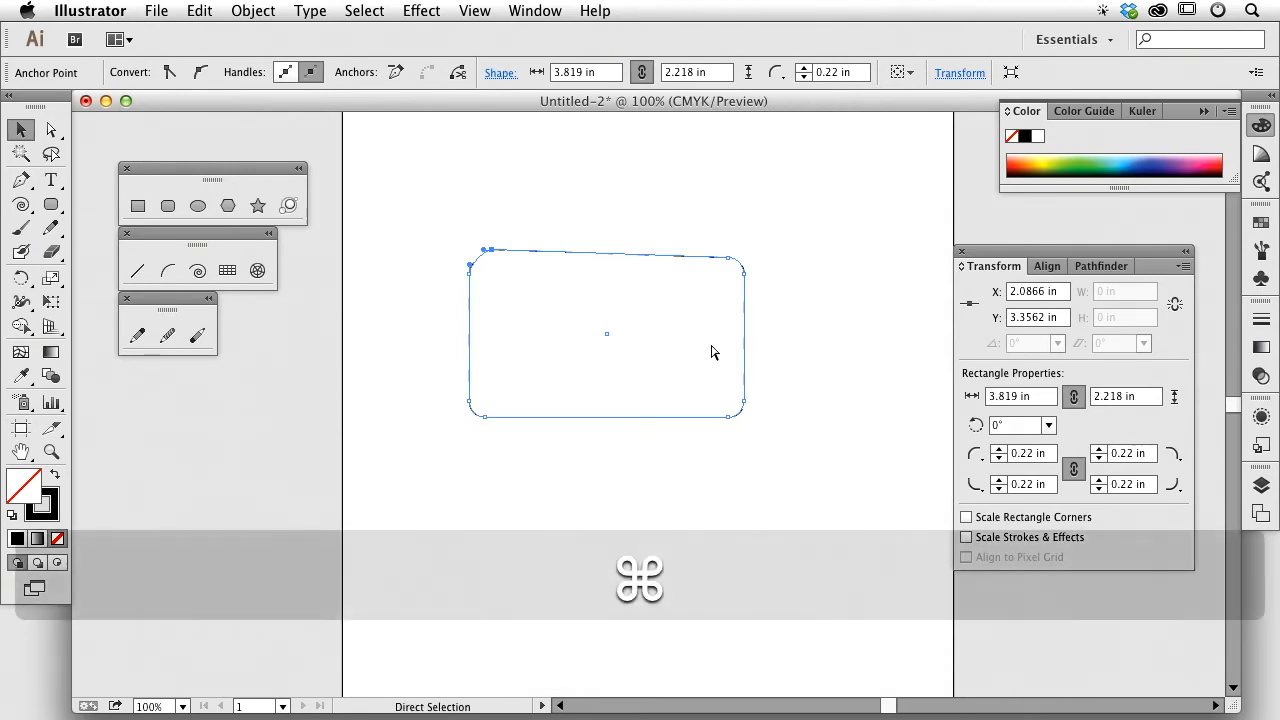
key("super+equal")
key("super+minus")
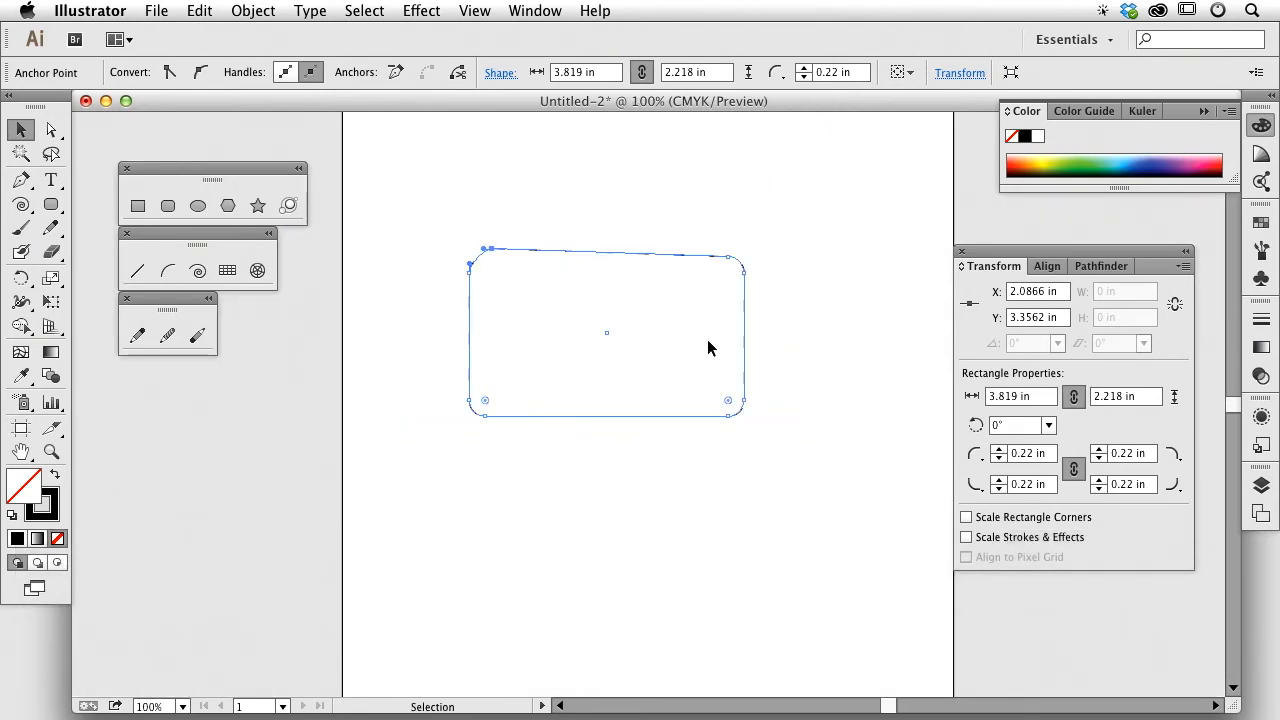
key("super+0")
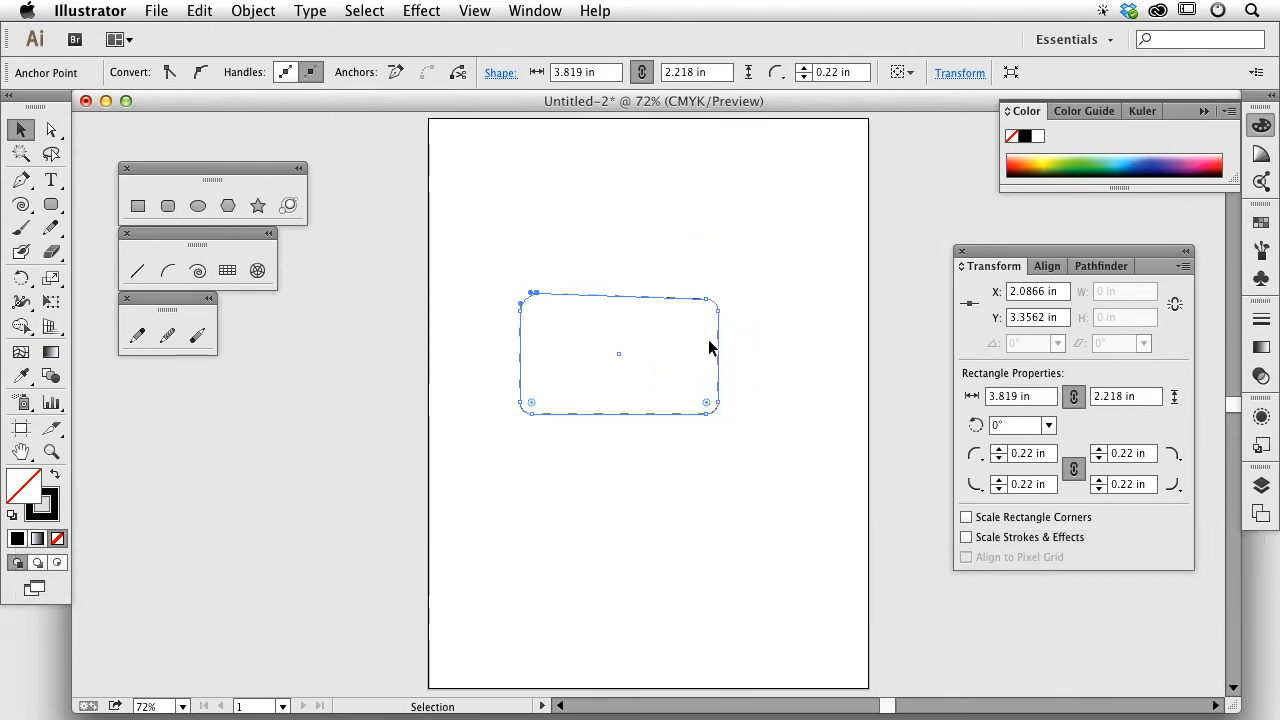